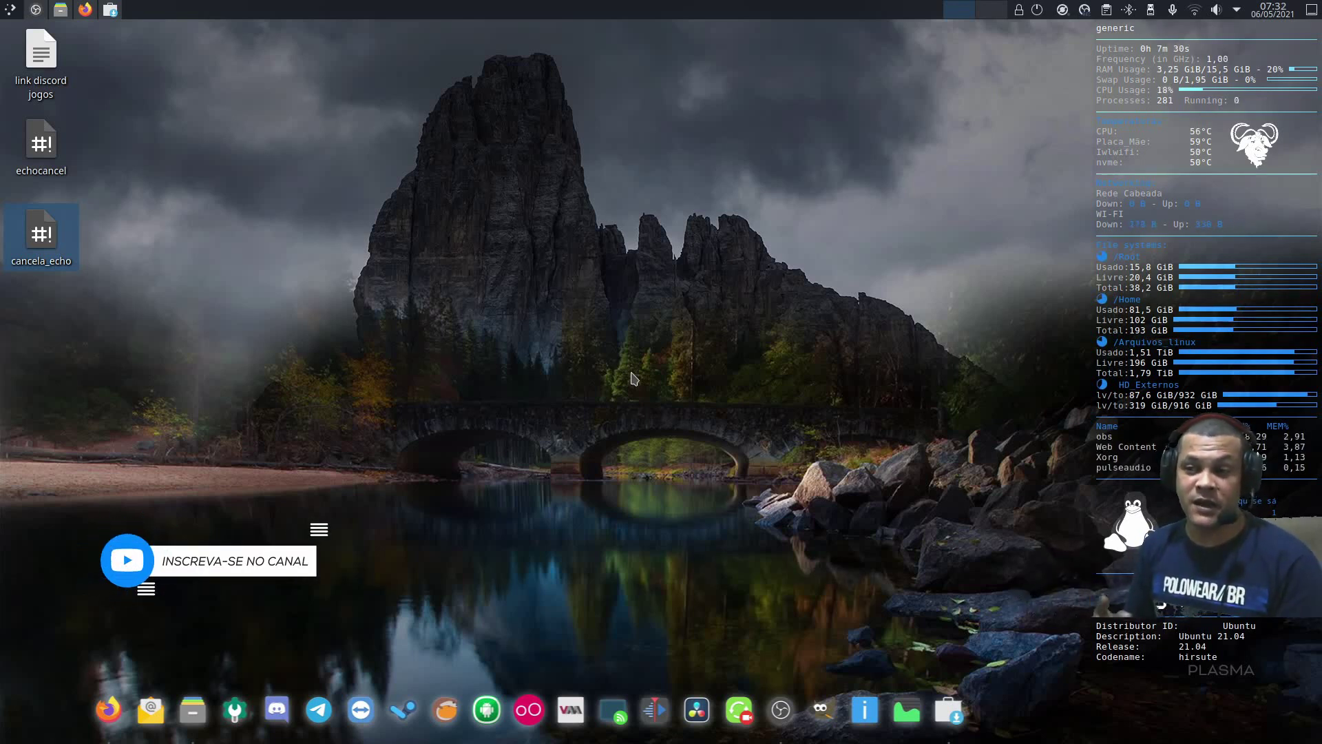
# Switch to Firefox, view the Assassin's Creed Valhalla page and its Ubisoft Store offer, and minimize the browser
pyautogui.hotkey('alt', 'Tab')
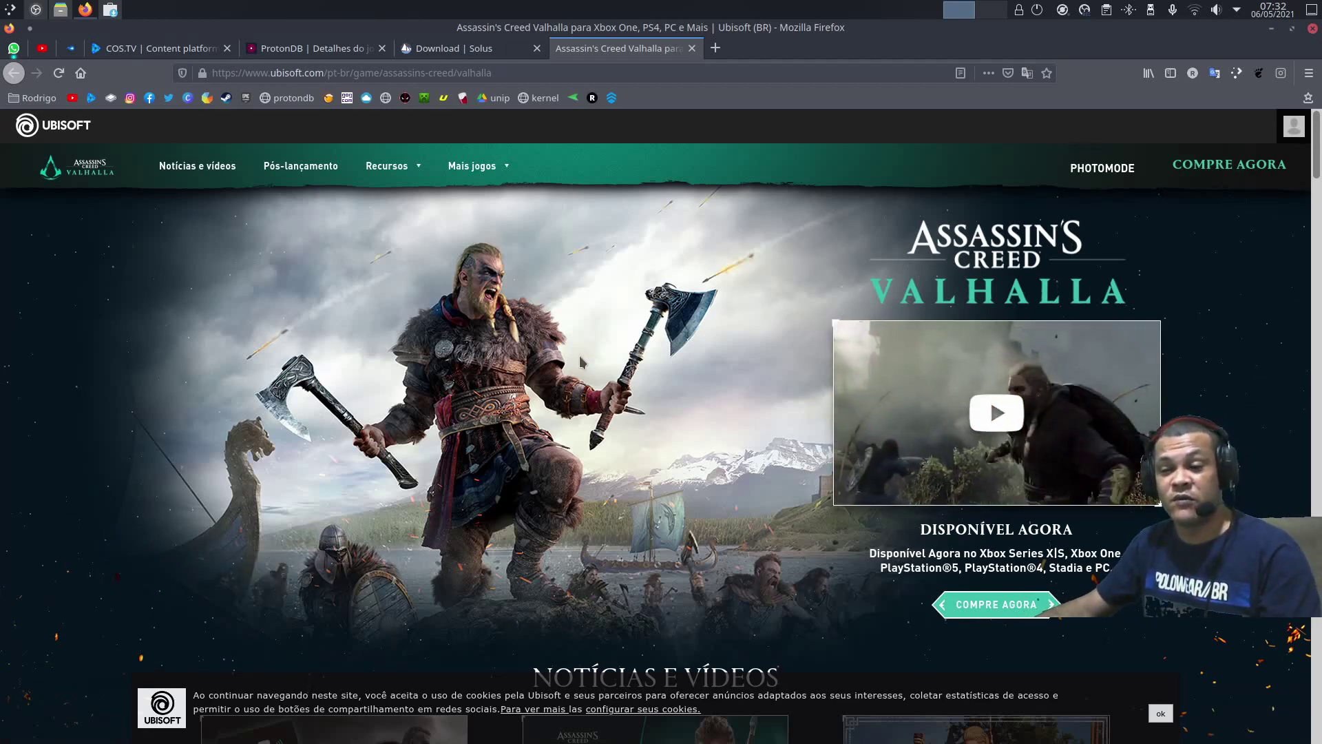
pyautogui.scroll(-3, 628, 353)
pyautogui.scroll(3, 660, 403)
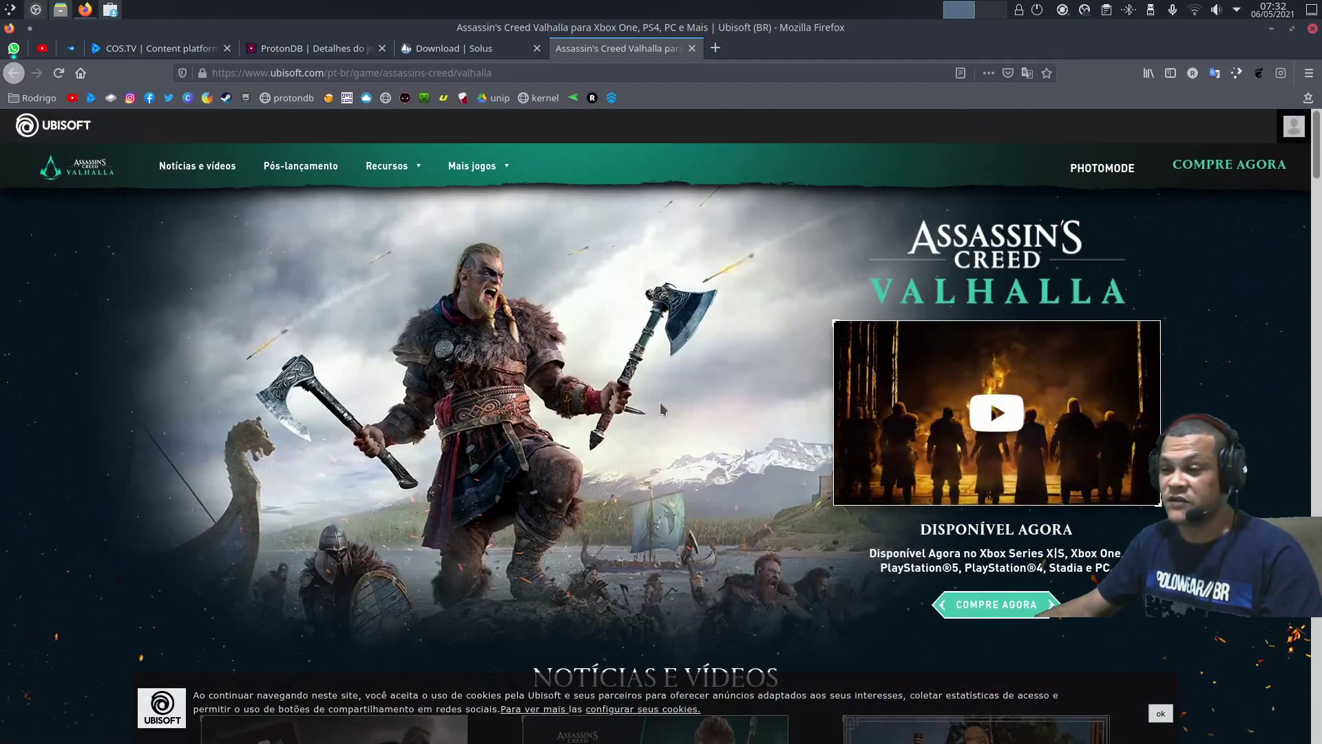
pyautogui.click(997, 604)
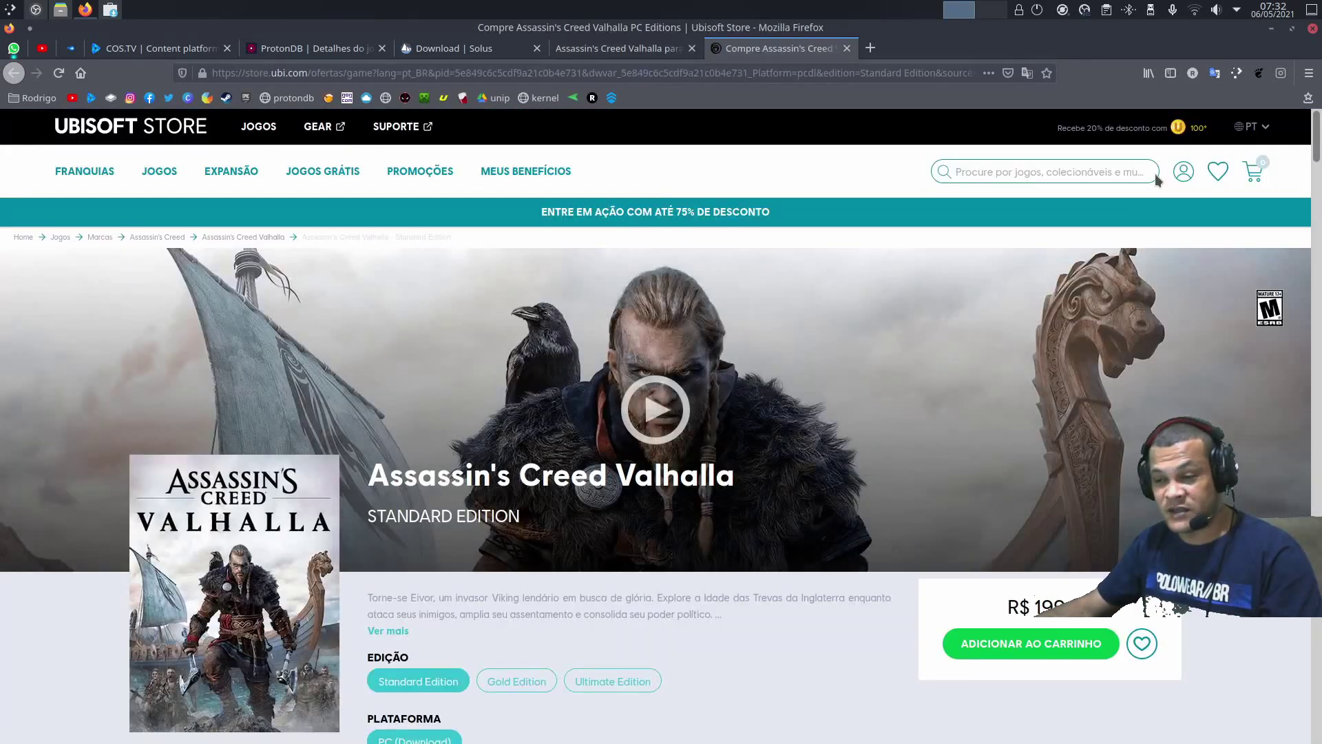
pyautogui.click(1272, 29)
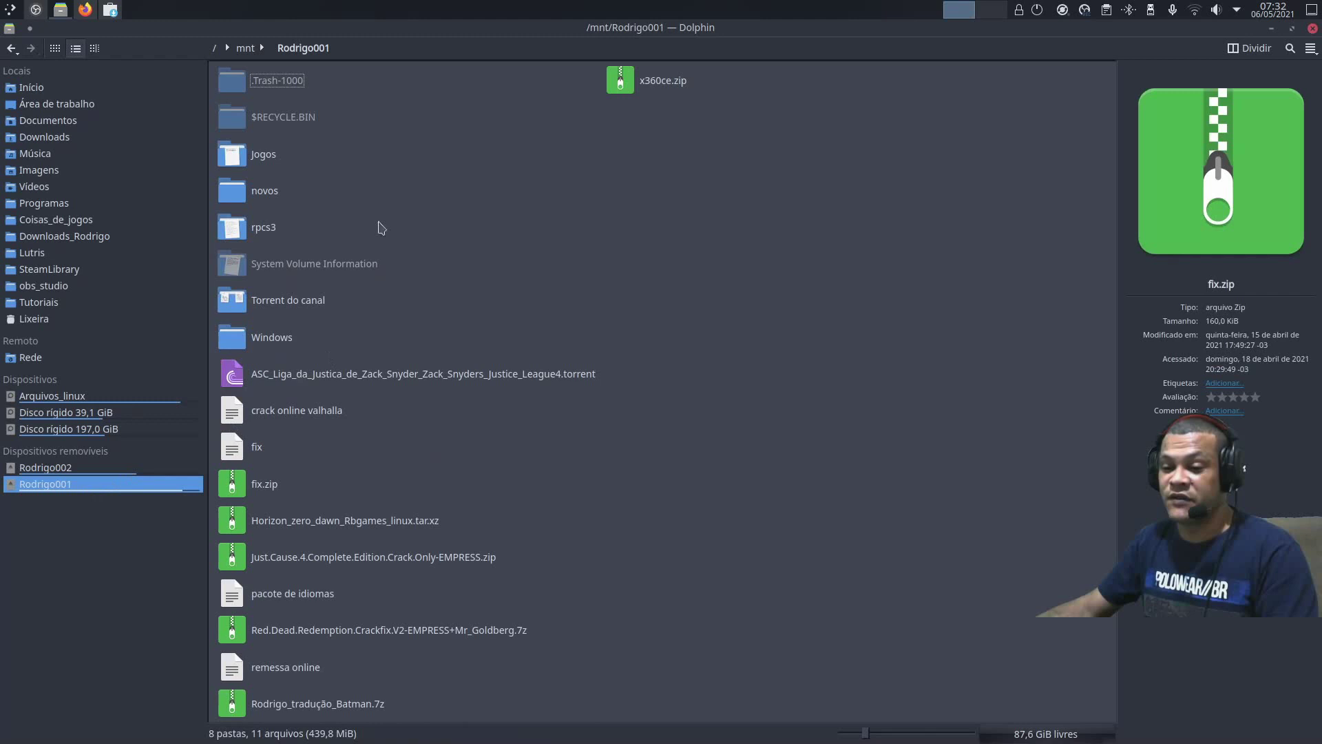
# Open the novos folder and check the properties of the extracted Assassins.Creed.Valhalla folder against its archive
pyautogui.click(265, 191)
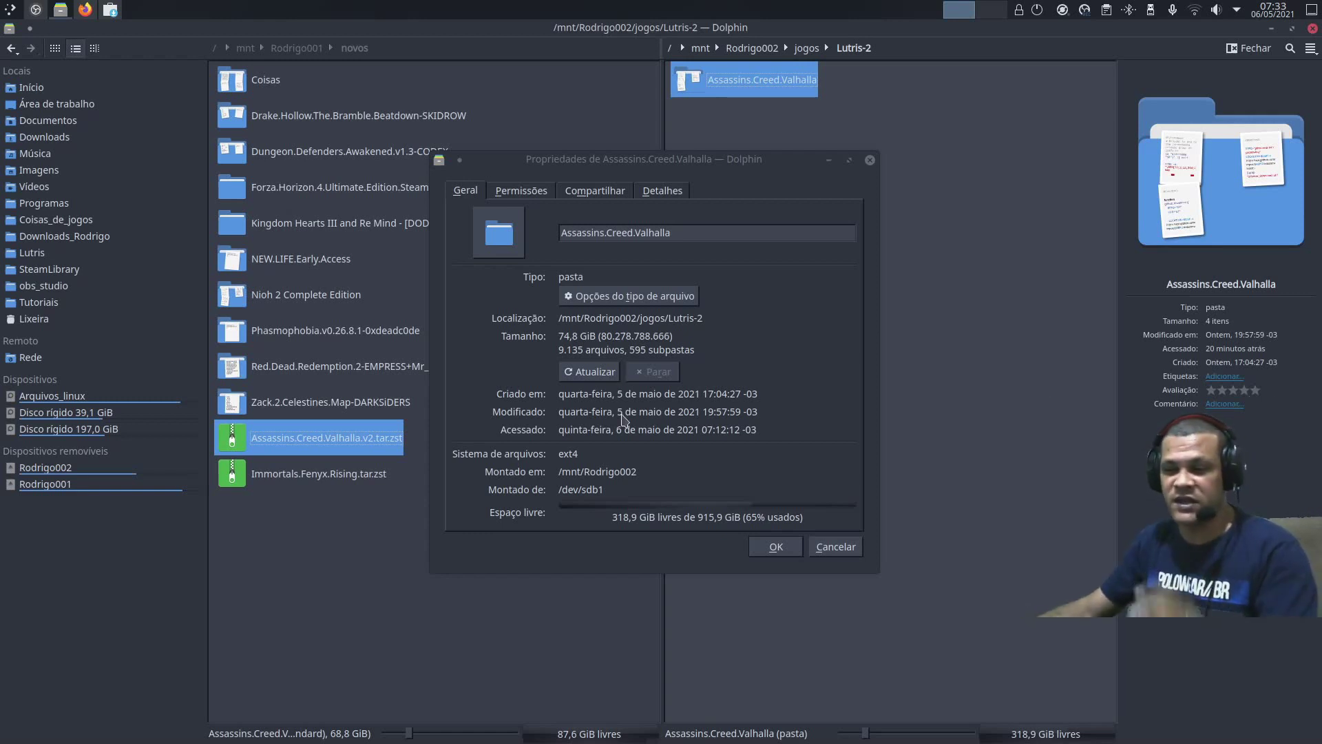
pyautogui.click(775, 547)
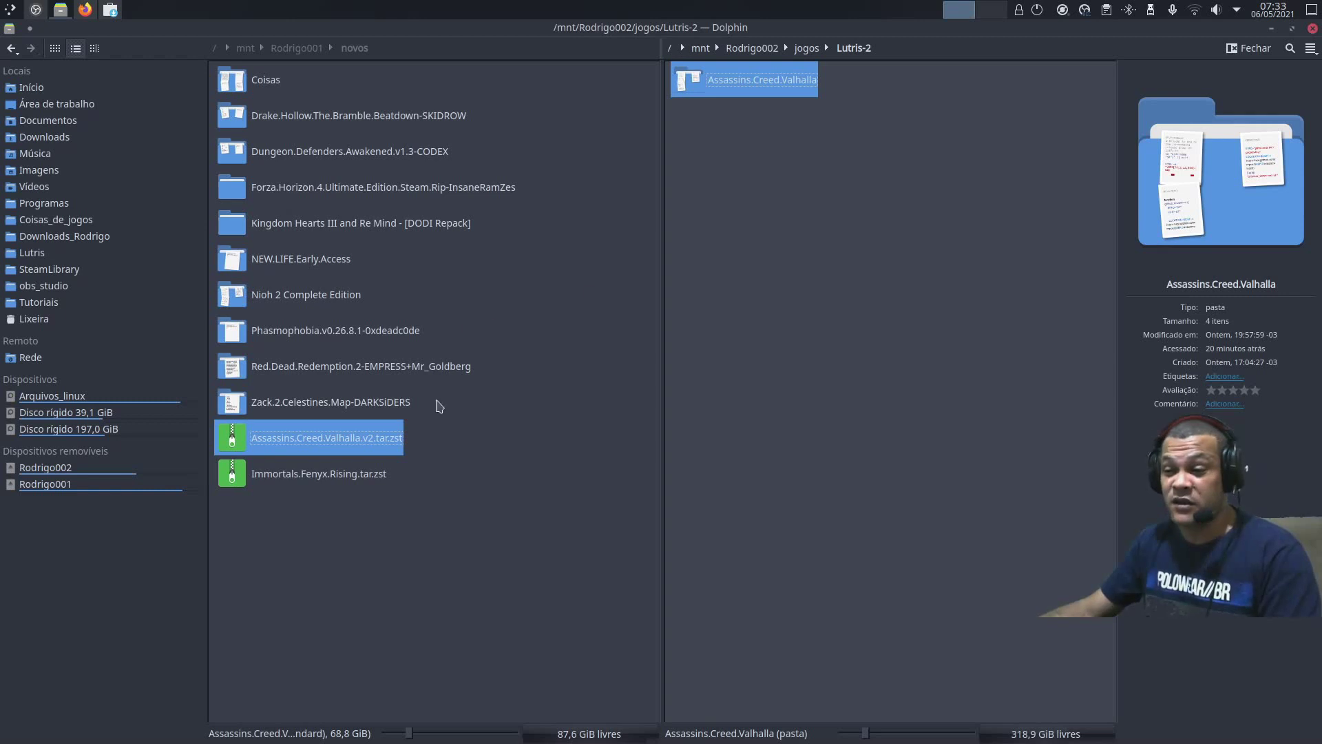
pyautogui.moveTo(346, 447)
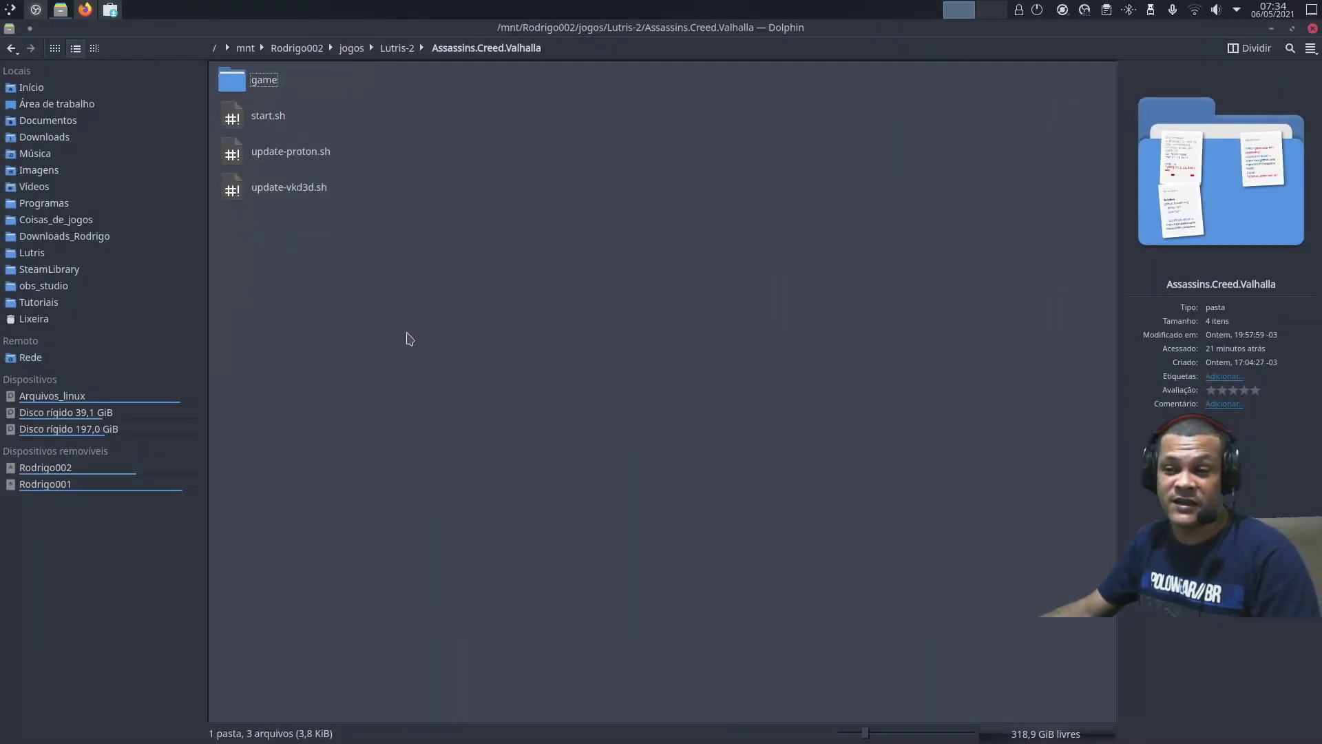
# Examine the scripts in the Assassins.Creed.Valhalla folder, its game subfolder and the game data in files
pyautogui.moveTo(321, 184)
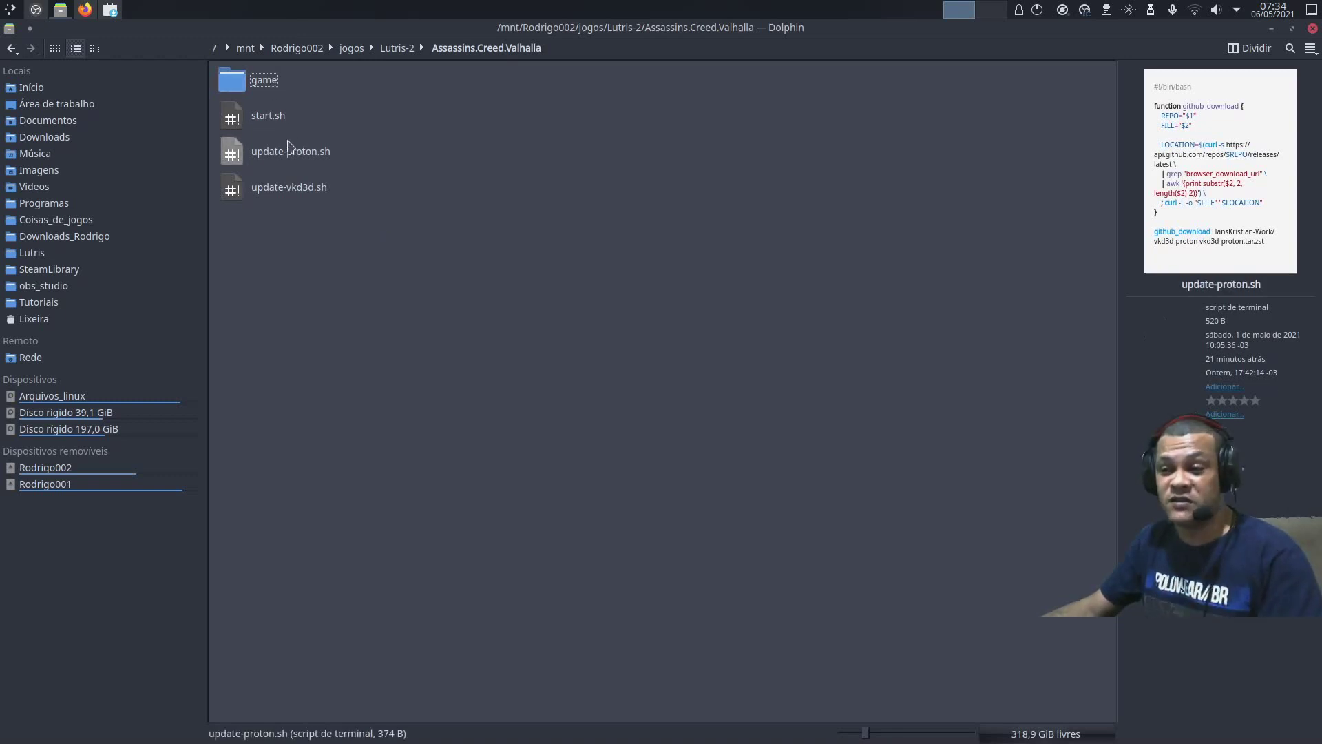
pyautogui.click(262, 79)
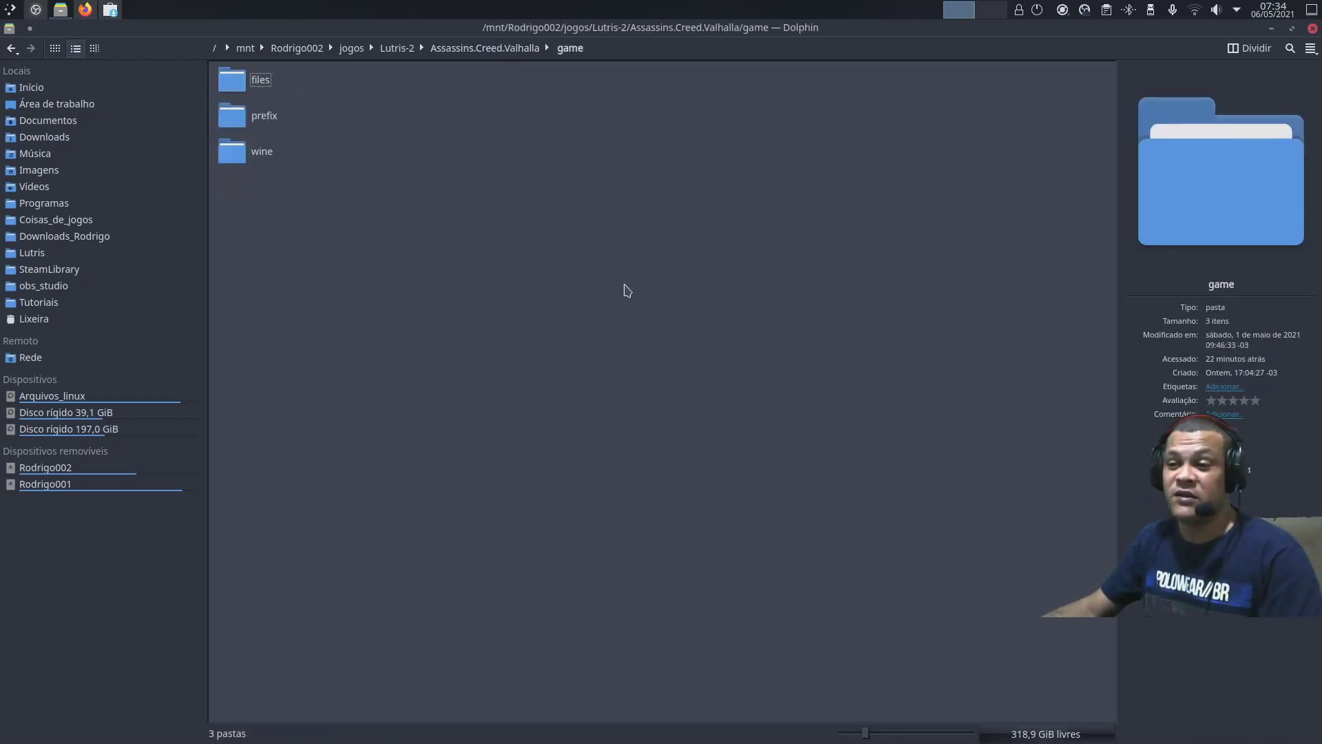
pyautogui.click(220, 163)
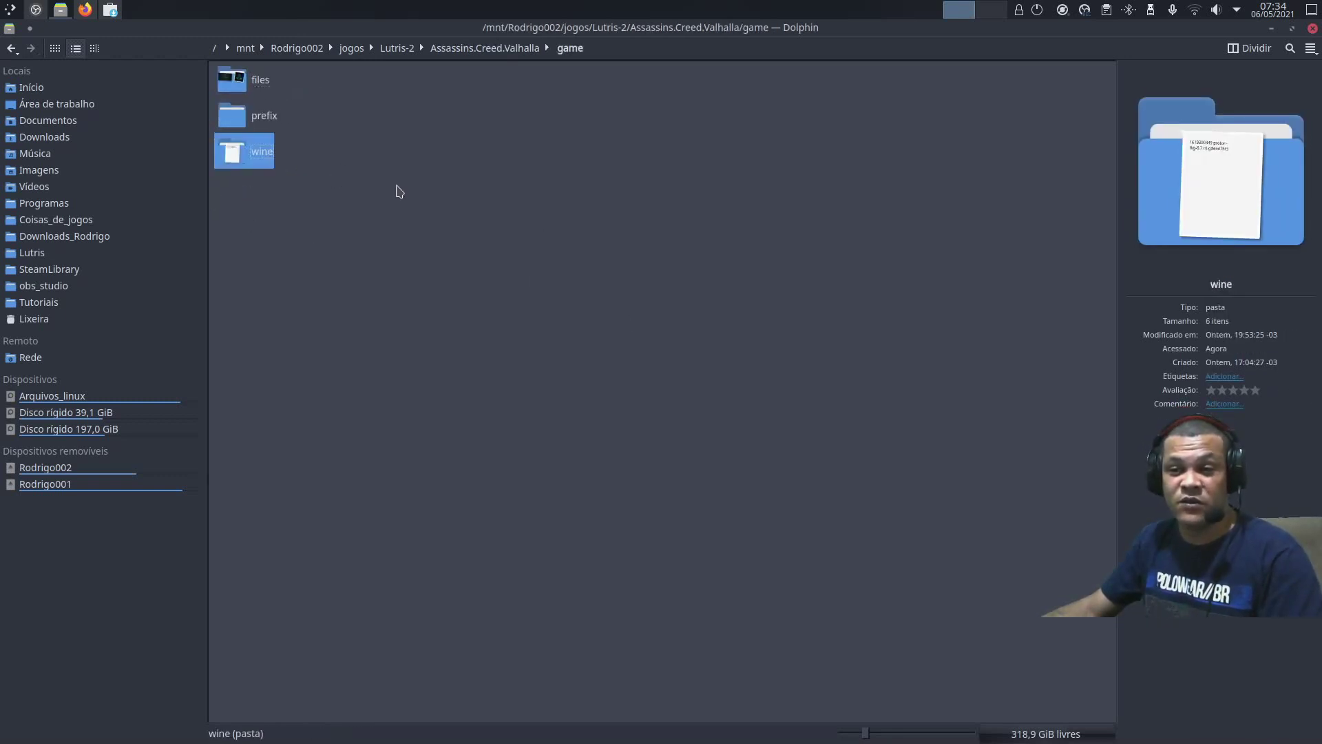
pyautogui.click(260, 80)
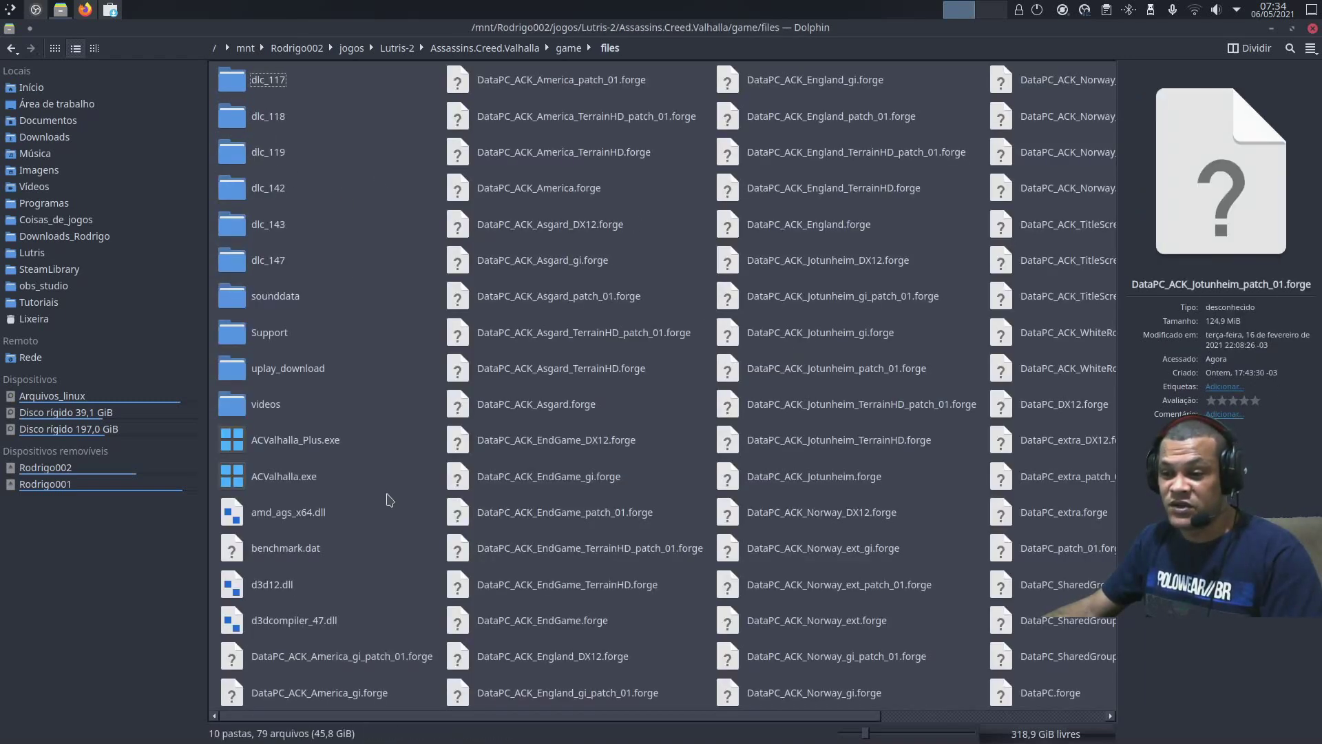
pyautogui.scroll(-5, 390, 500)
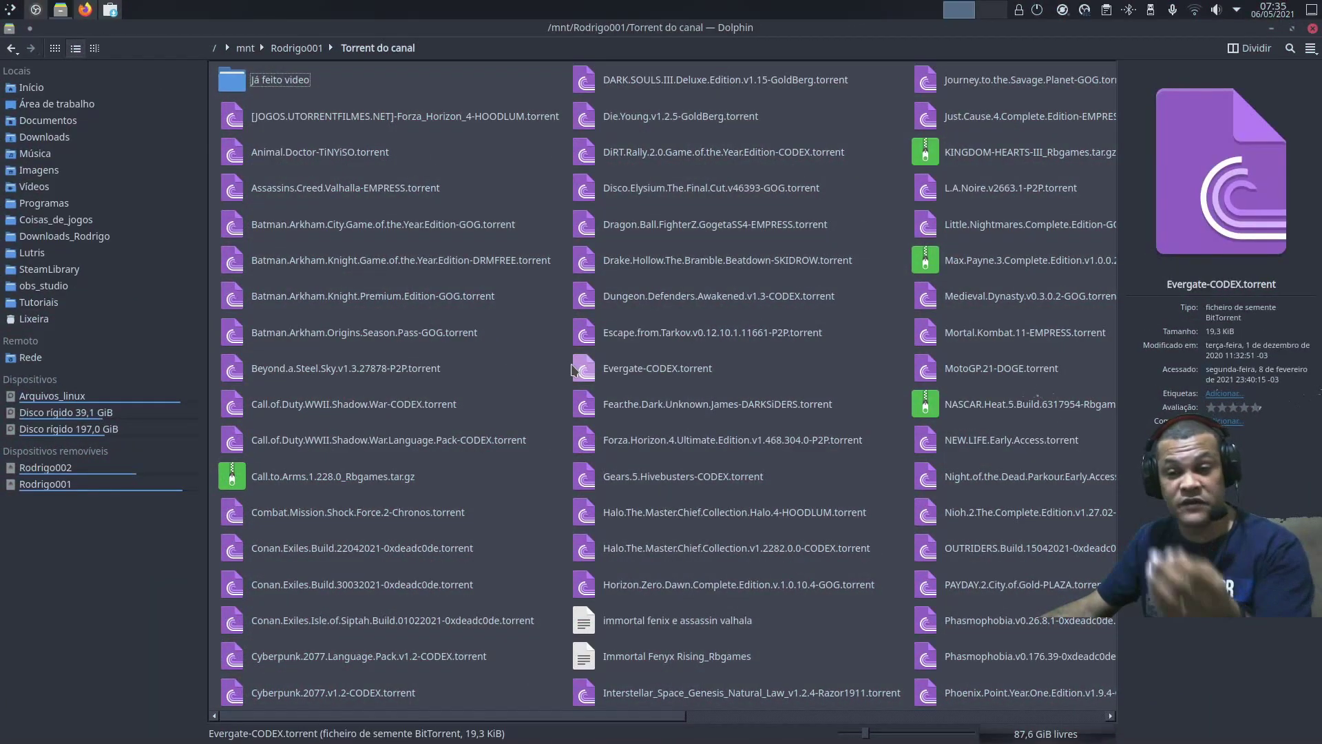
# Open the text file "immortal fenix e assassin valhala" and put the Assassin's Creed Valhalla magnet link on its own line
pyautogui.click(711, 622)
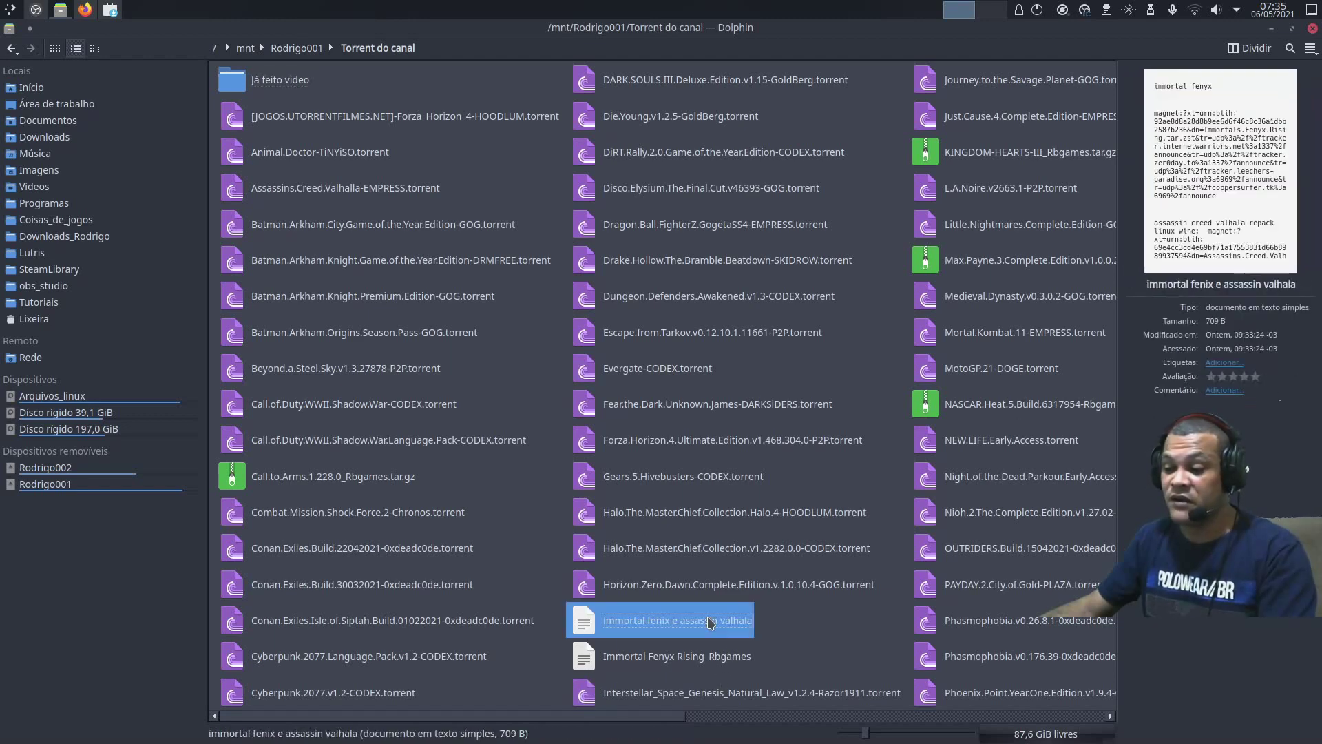
pyautogui.doubleClick(712, 622)
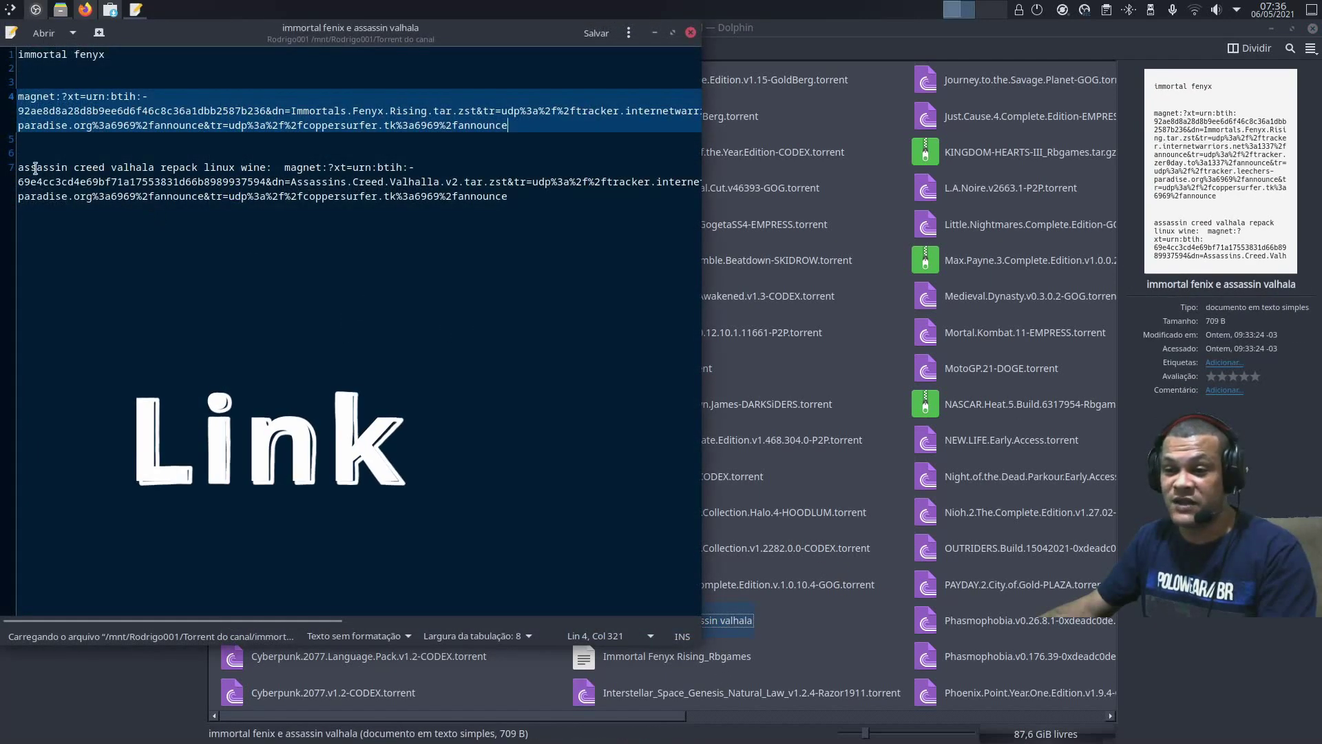
pyautogui.moveTo(284, 167); pyautogui.dragTo(506, 200)
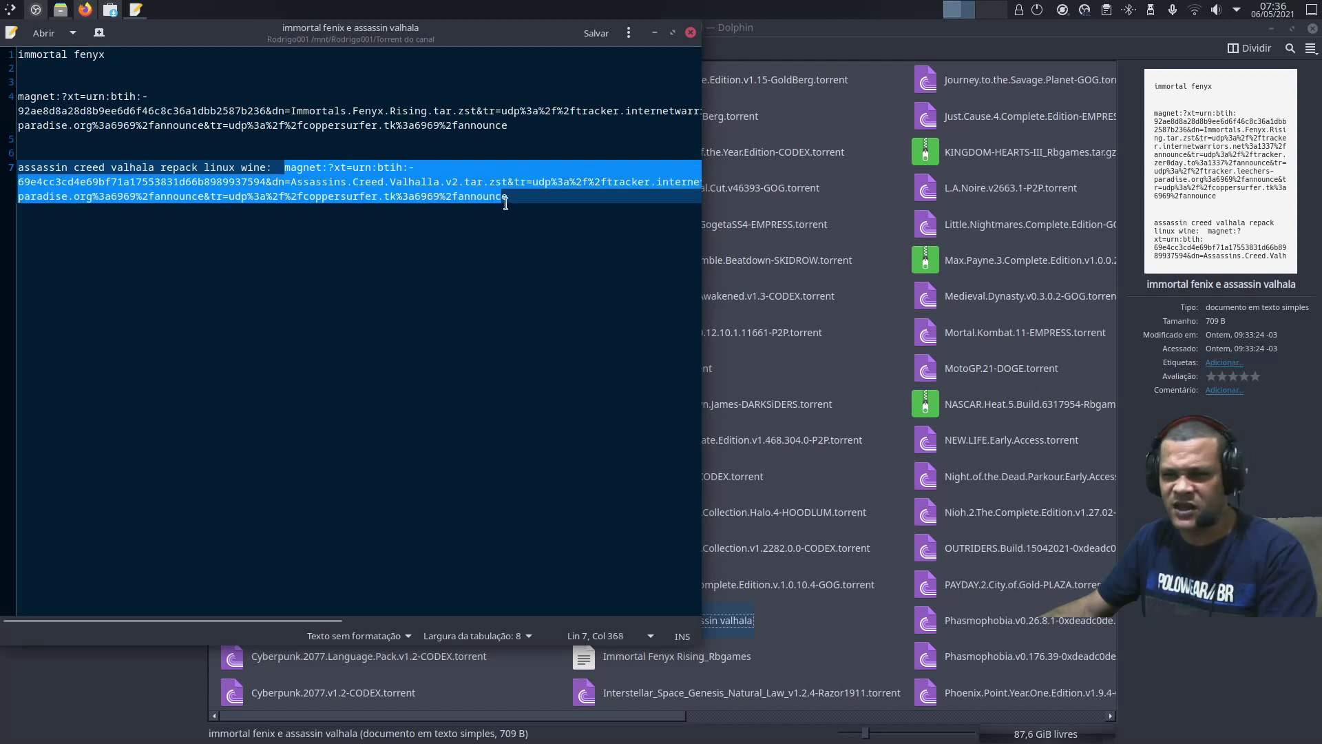
pyautogui.rightClick(428, 204)
pyautogui.click(469, 281)
pyautogui.click(279, 168)
pyautogui.press('Return')
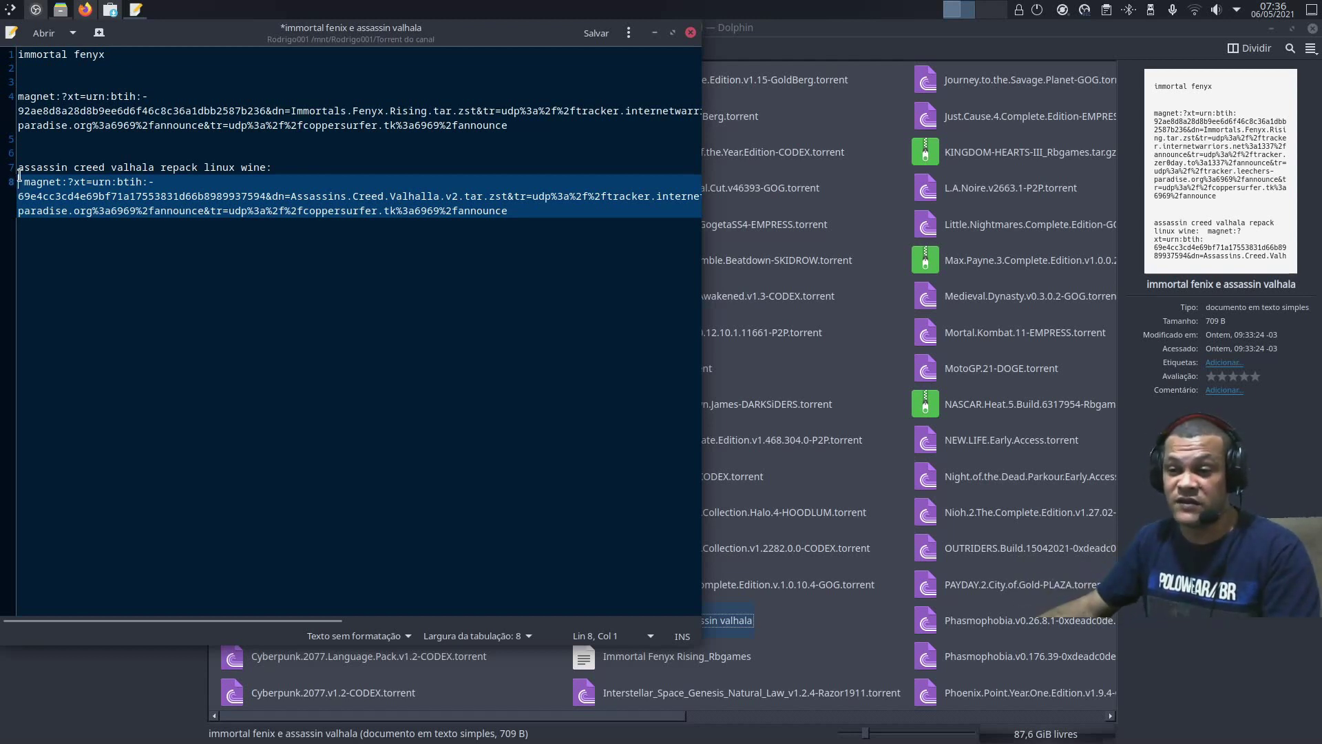
# Copy the Assassins.Creed.Valhalla.v2.tar.zst magnet link and close the text file
pyautogui.moveTo(19, 180); pyautogui.dragTo(561, 207)
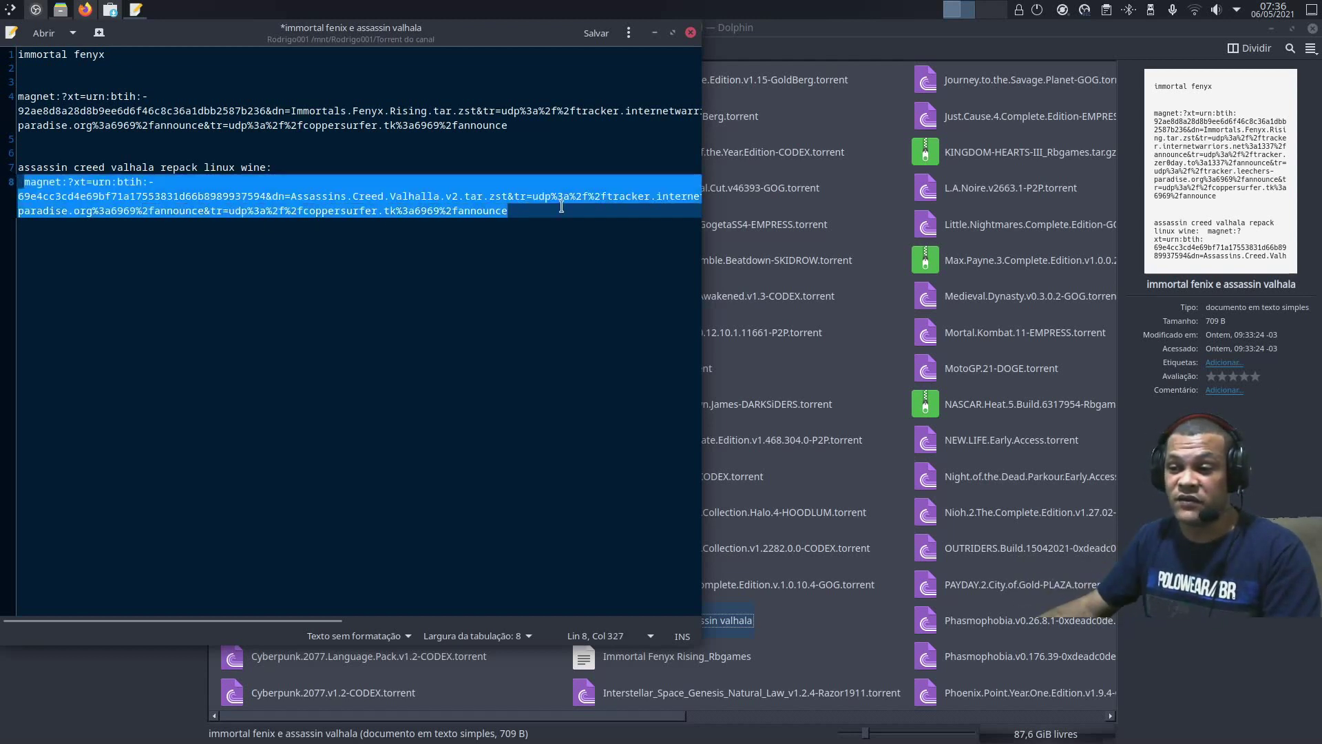
pyautogui.rightClick(430, 210)
pyautogui.click(470, 290)
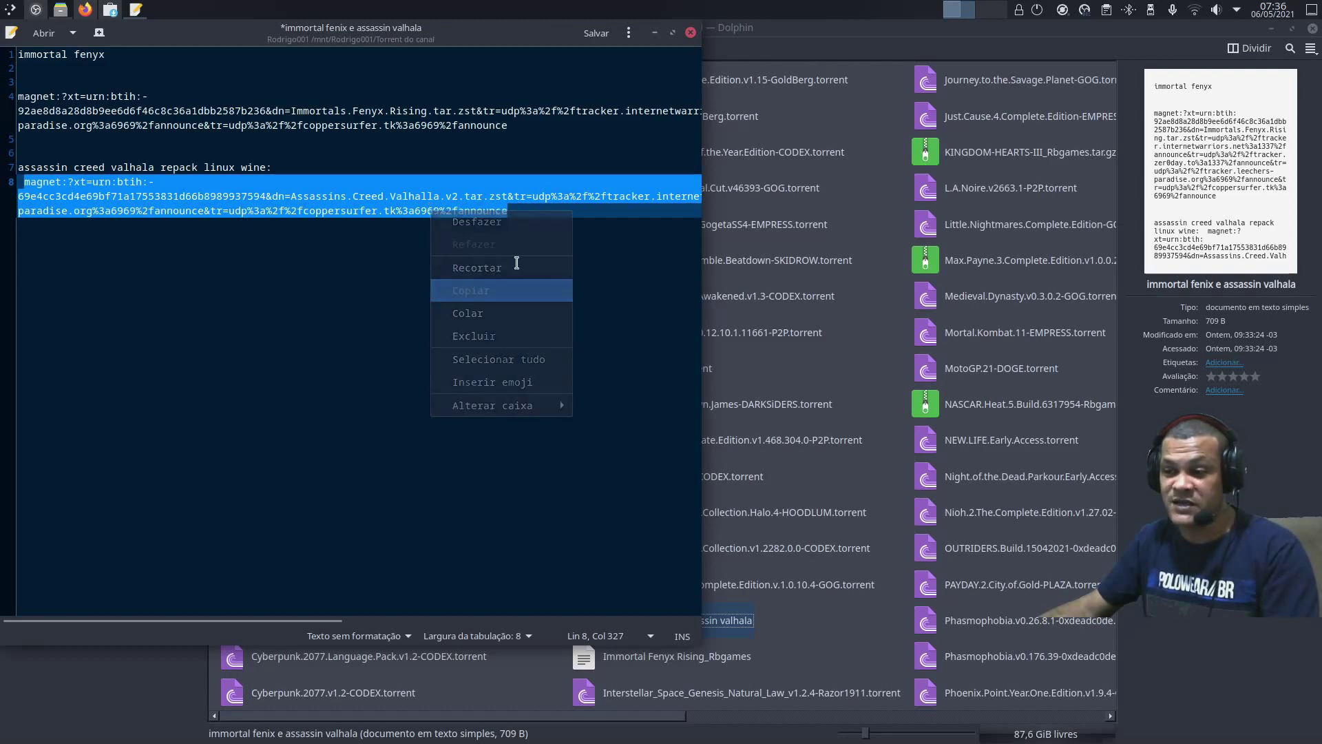
pyautogui.click(691, 32)
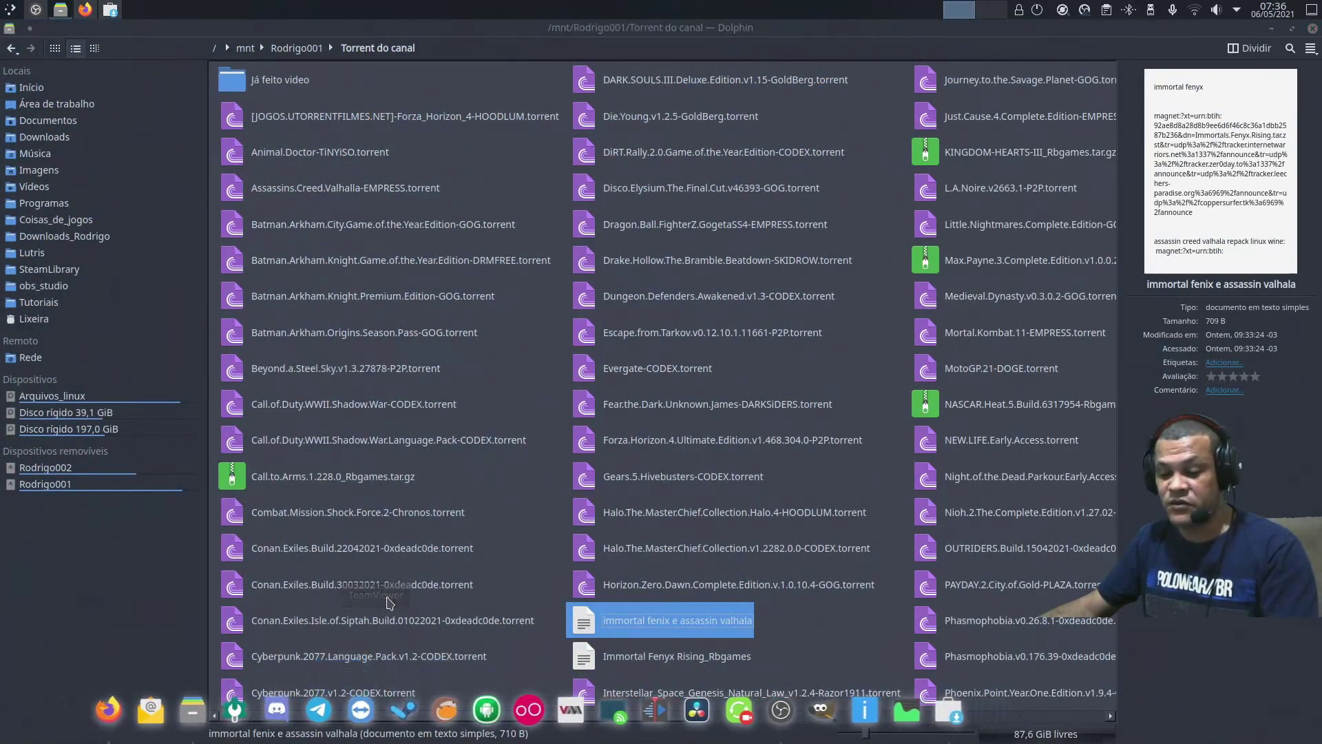
# Launch Deluge and start adding a torrent from a URL
pyautogui.click(376, 688)
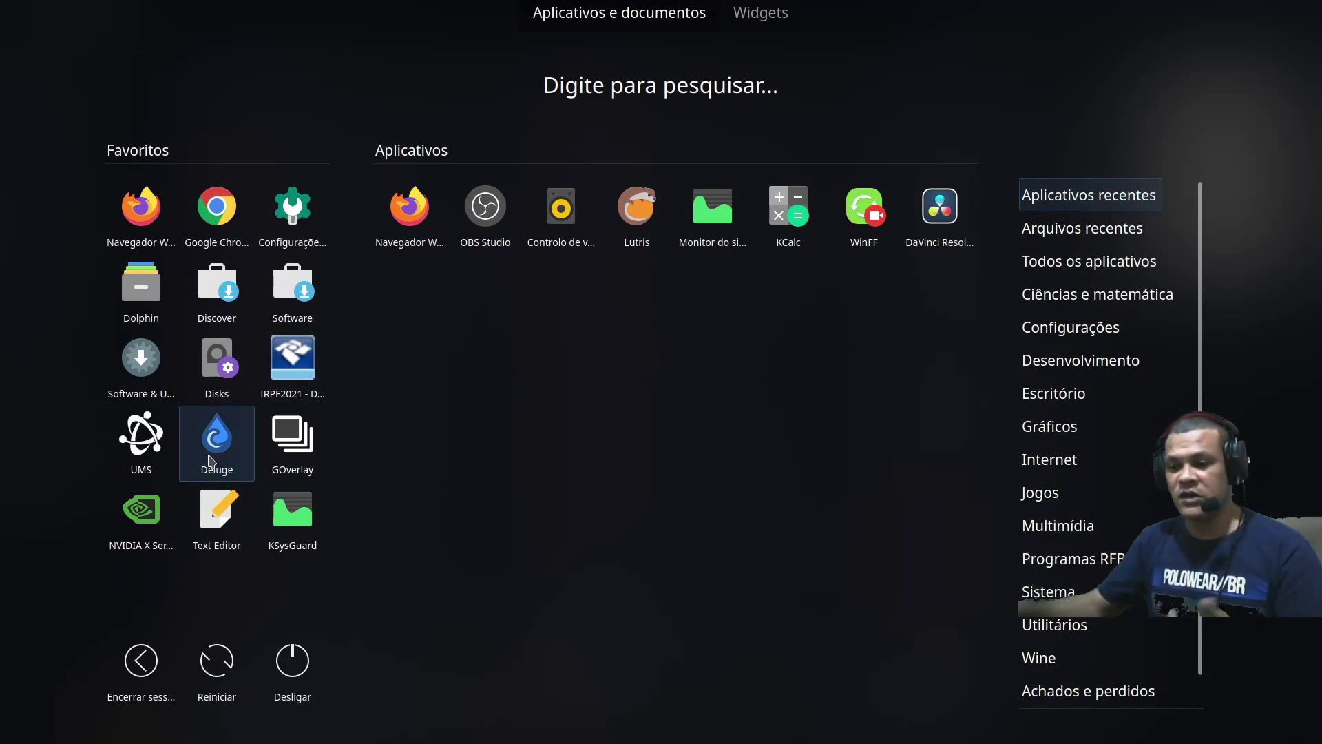
pyautogui.click(407, 358)
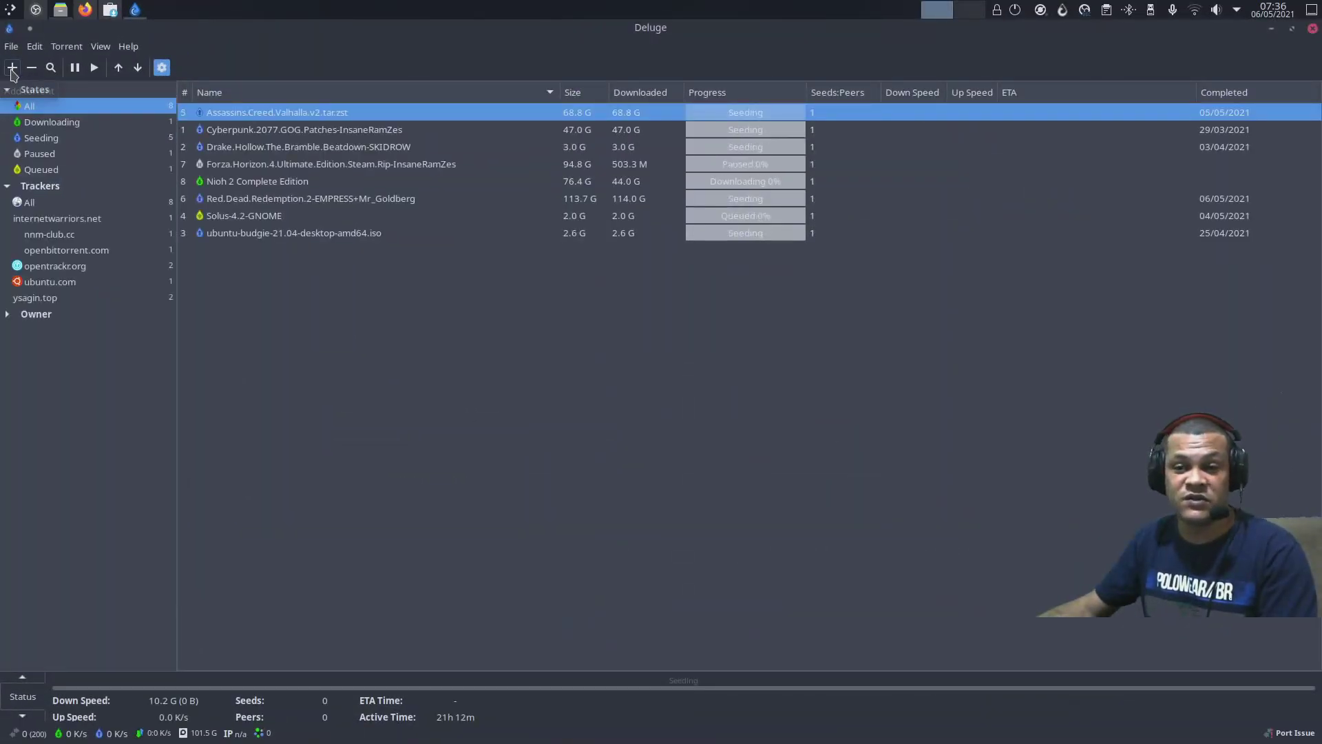
pyautogui.click(11, 46)
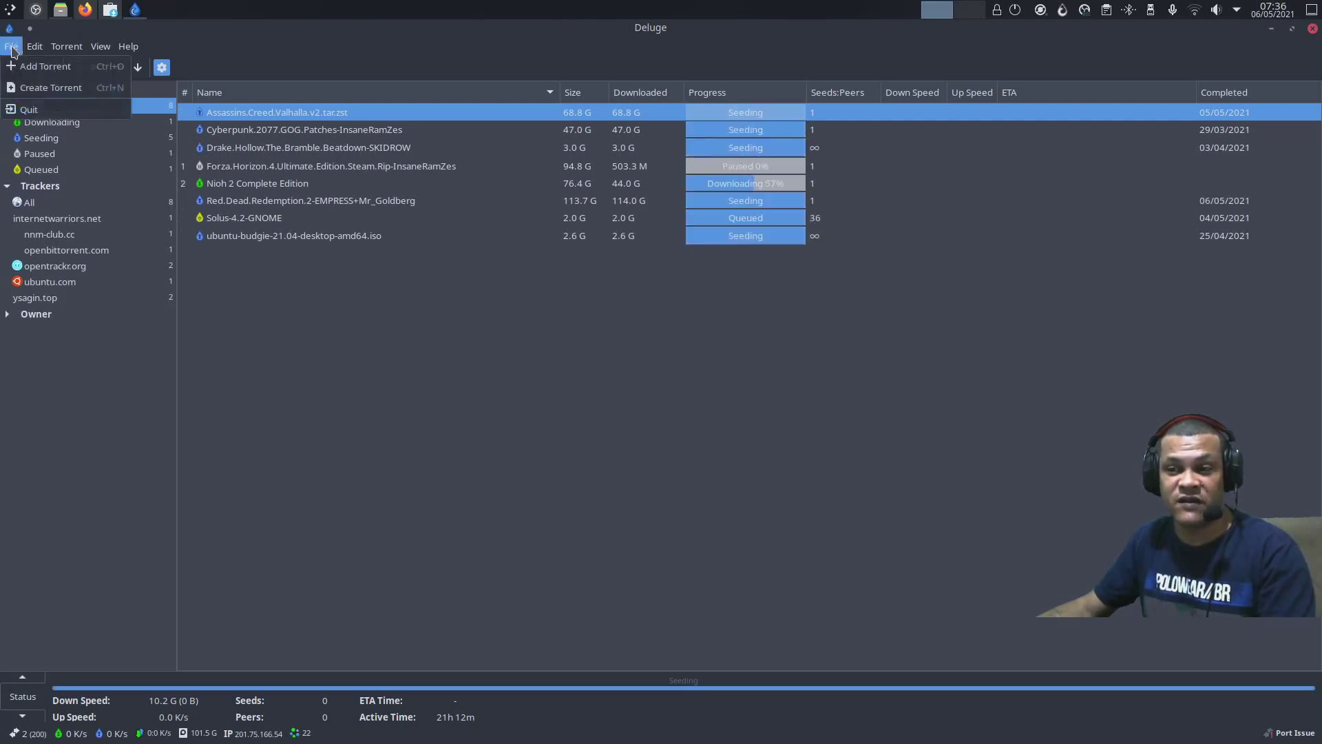
pyautogui.click(43, 66)
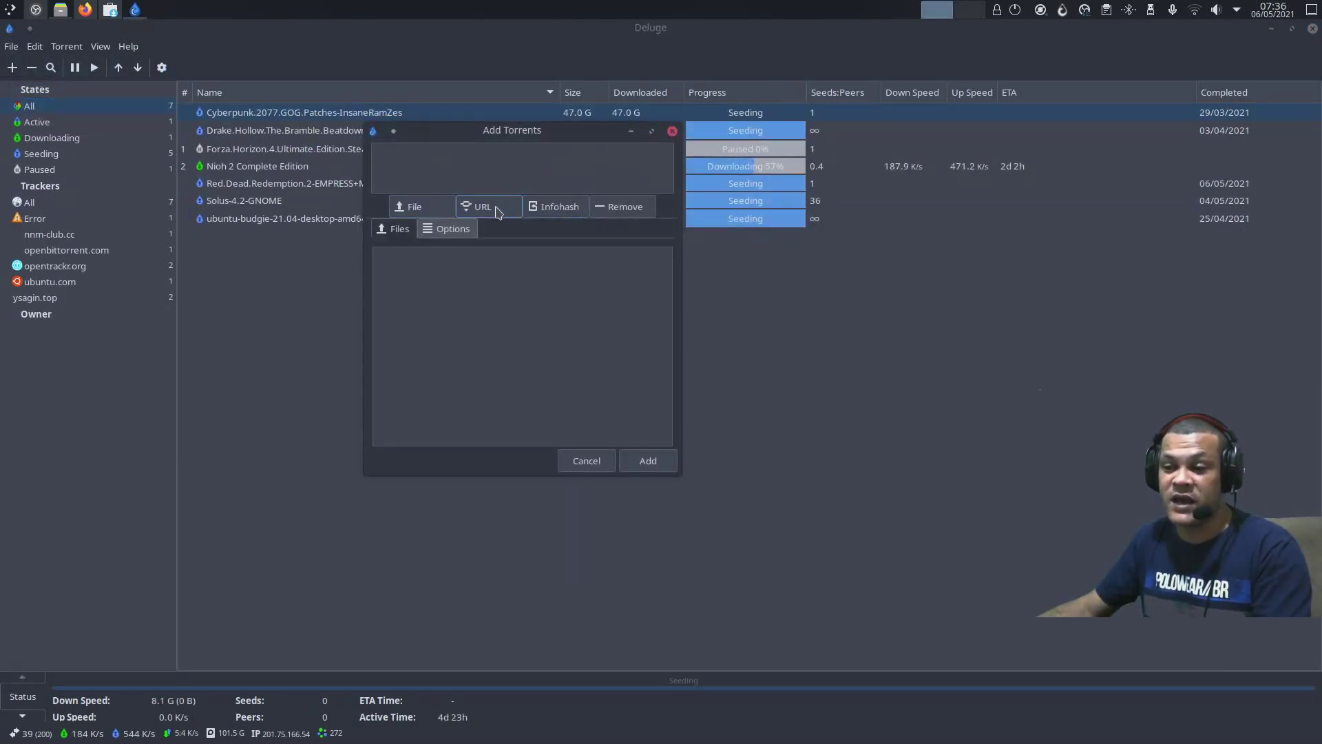
pyautogui.click(497, 211)
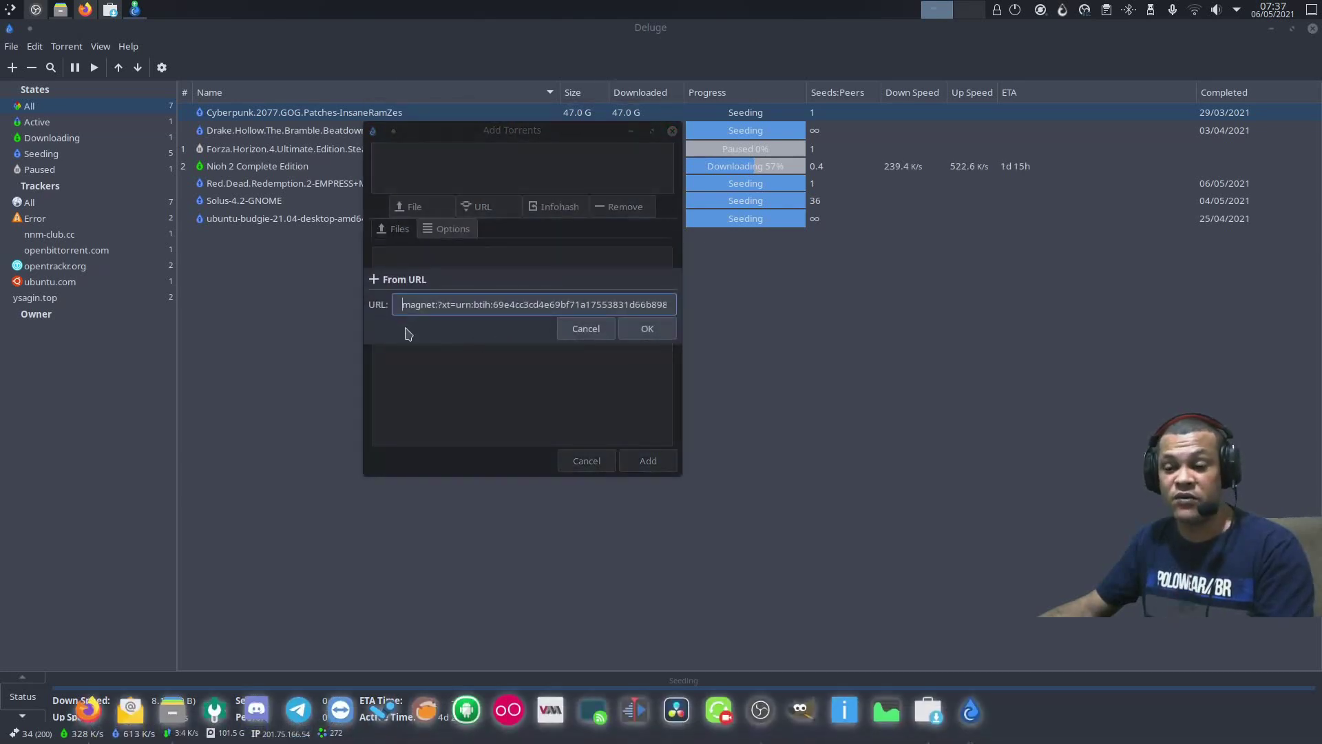
# Replace the URL with the copied Assassins.Creed.Valhalla.v2.tar.zst magnet link and confirm it
pyautogui.hotkey('ctrl', 'a')
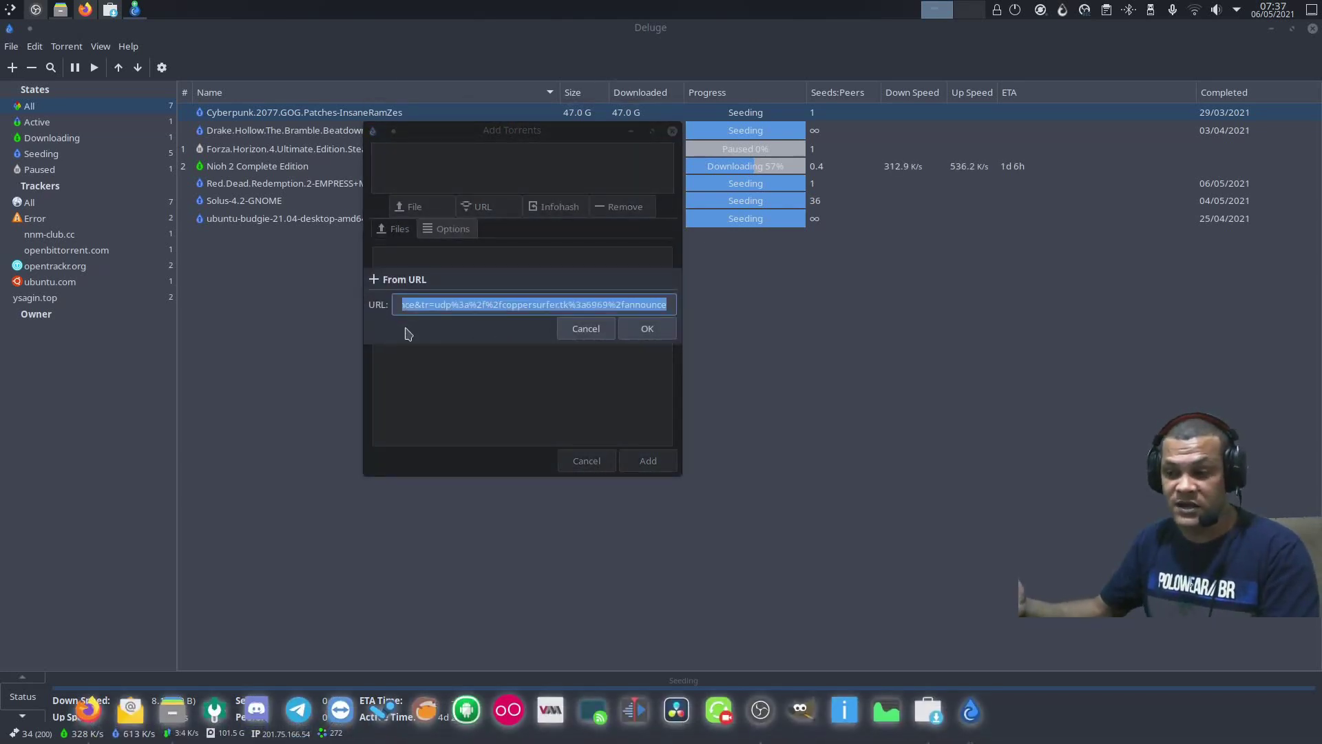
pyautogui.press('BackSpace')
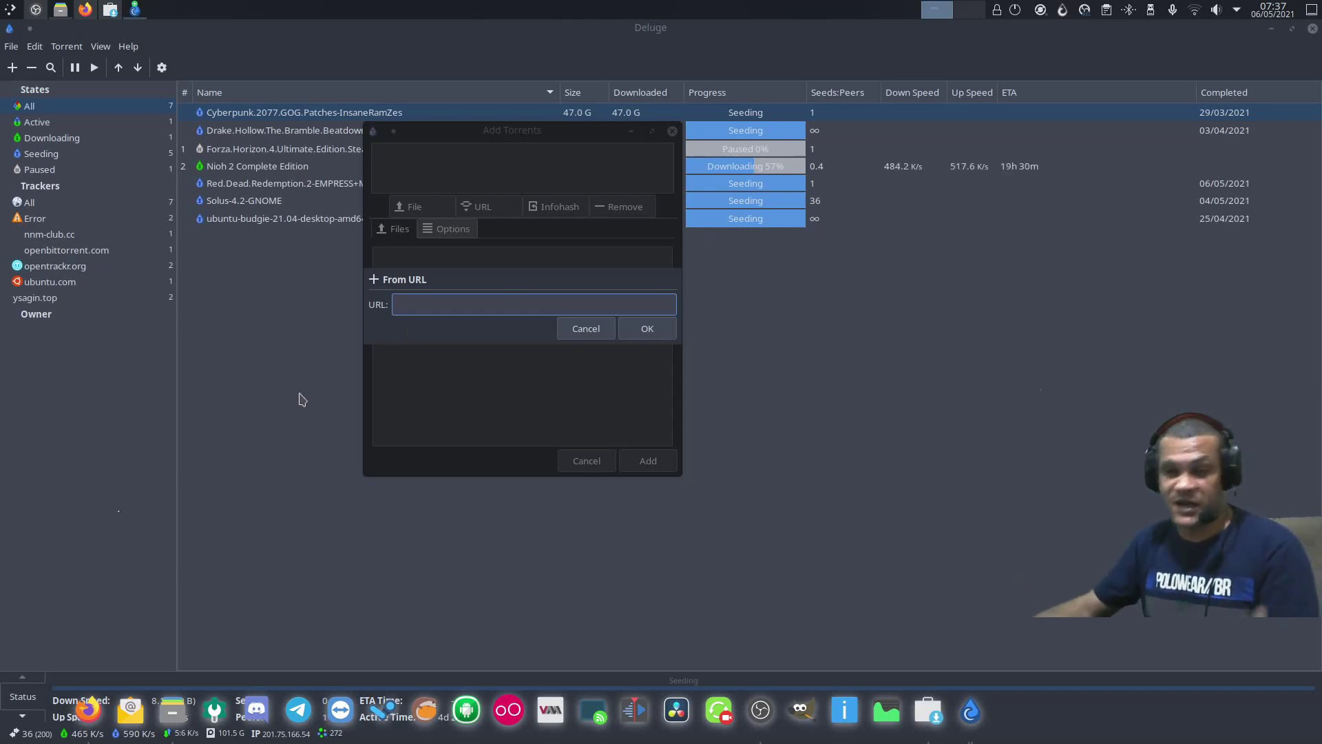
pyautogui.rightClick(435, 304)
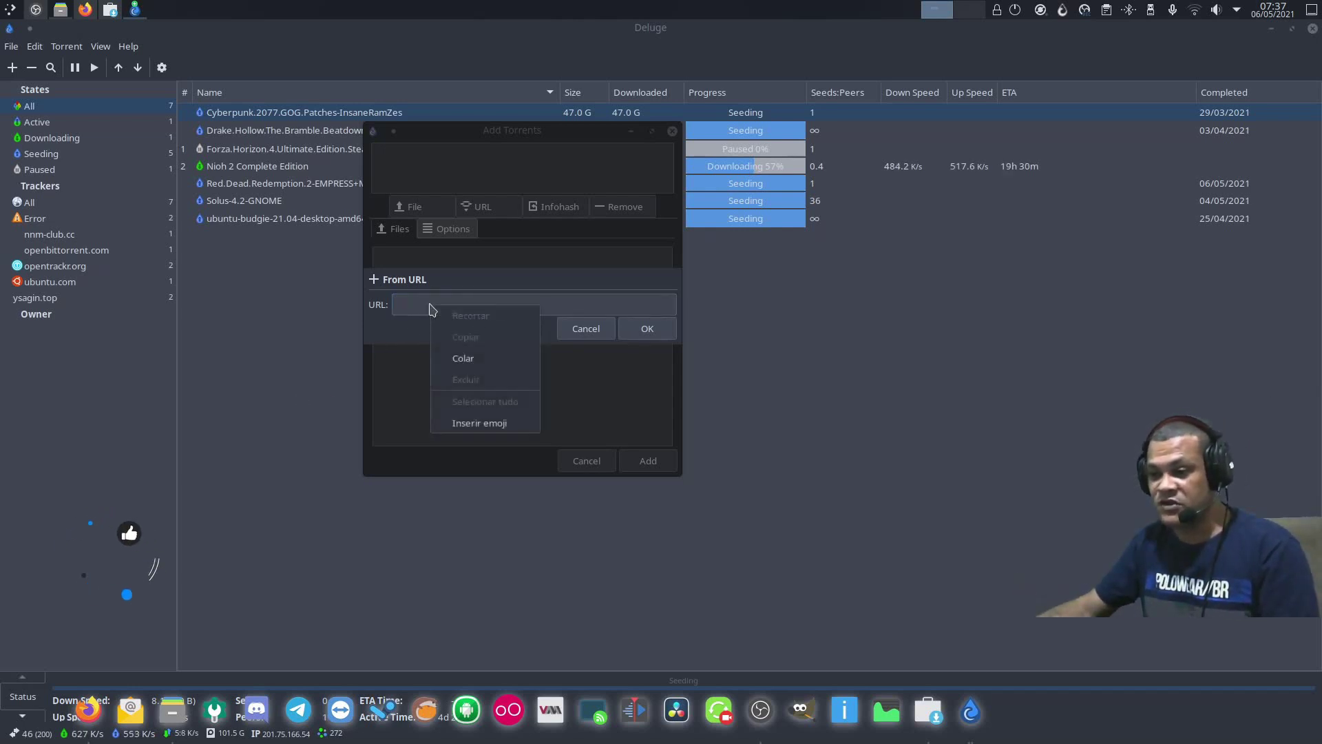
pyautogui.click(467, 360)
pyautogui.click(656, 334)
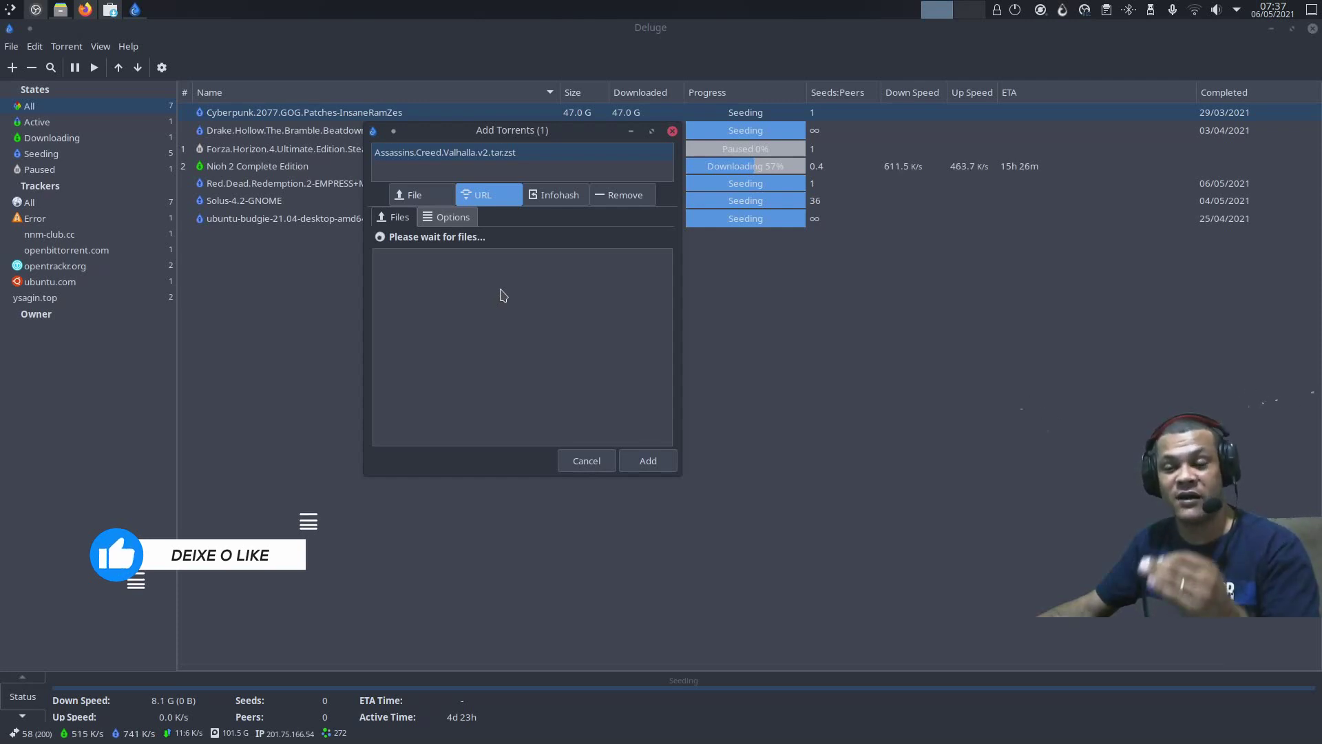
# Switch to Dolphin and locate the Assassins.Creed.Valhalla.v2.tar.zst archive in the novos folder of the removable drive
pyautogui.hotkey('alt', 'Tab')
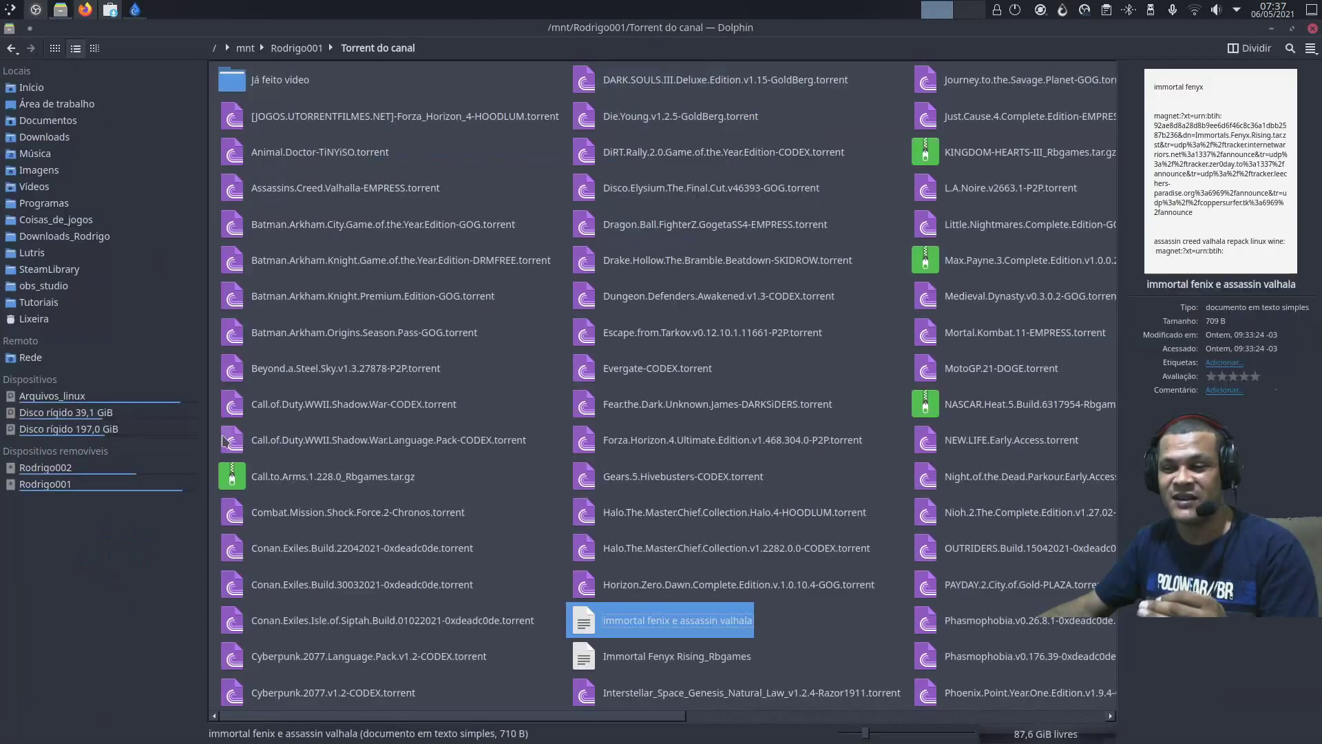
pyautogui.click(72, 485)
pyautogui.click(255, 183)
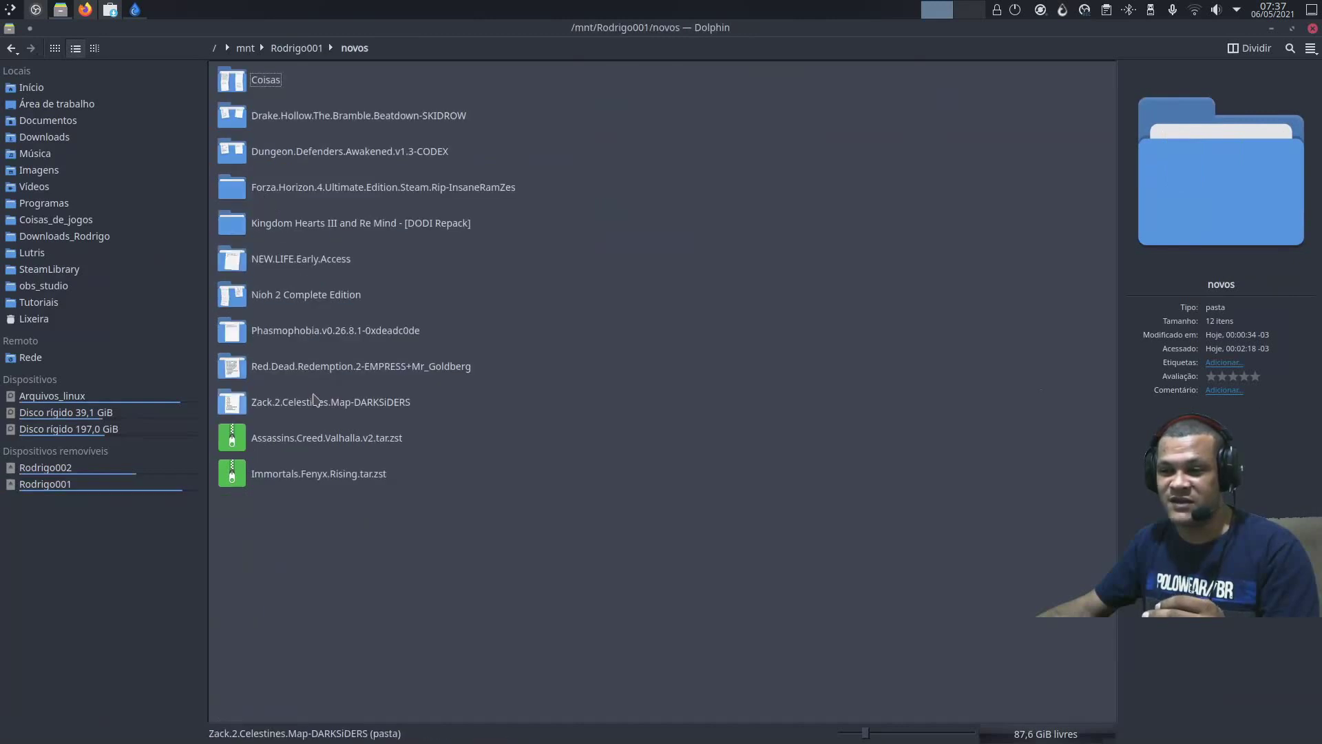
pyautogui.click(316, 440)
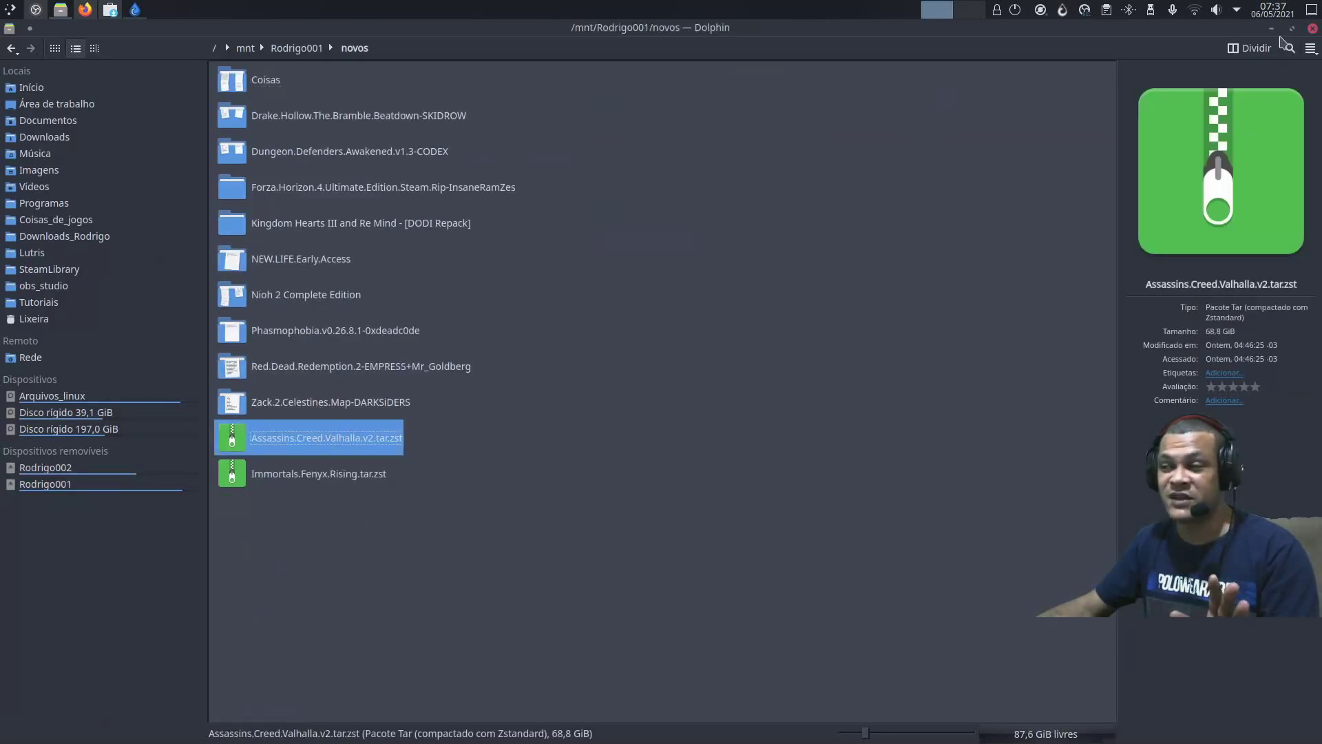
# Go to the Assassins.Creed.Valhalla folder inside jogos/Lutris-2 on the other removable drive
pyautogui.hotkey('alt', 'Tab')
pyautogui.click(466, 247)
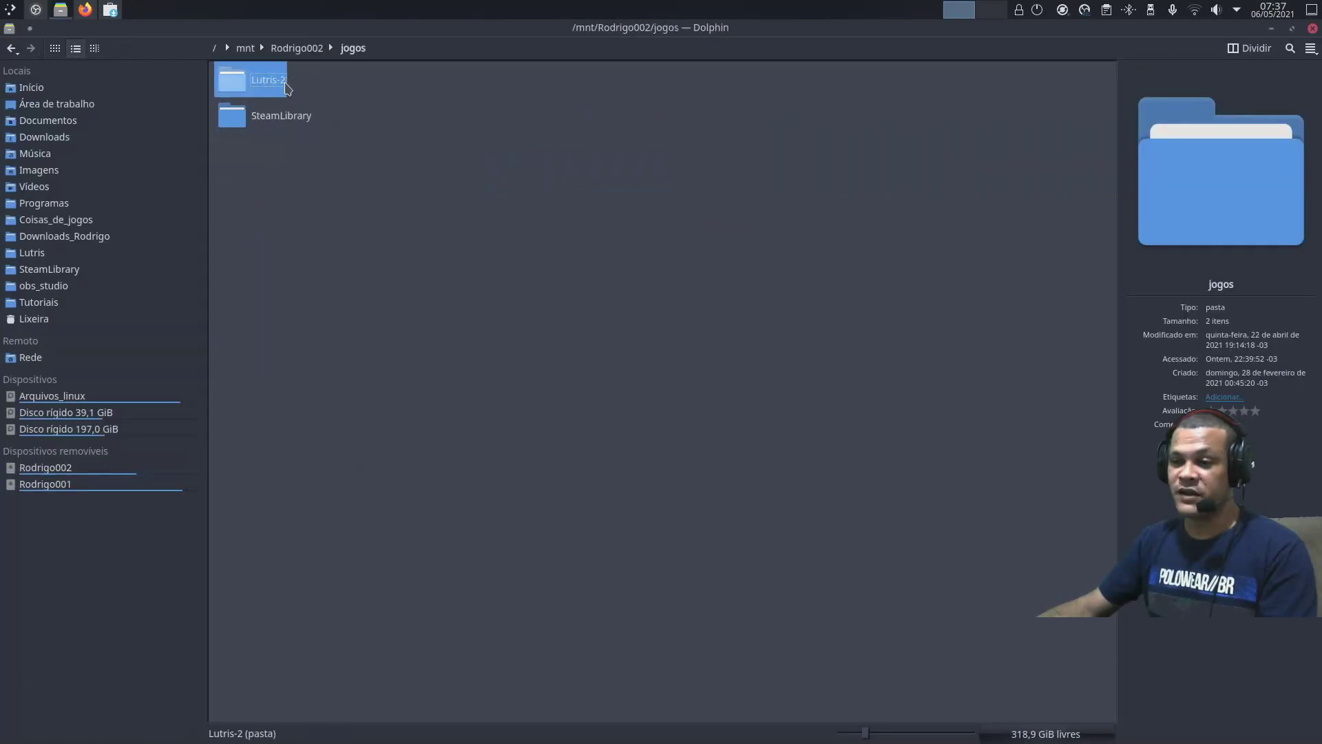
pyautogui.click(286, 88)
pyautogui.click(294, 88)
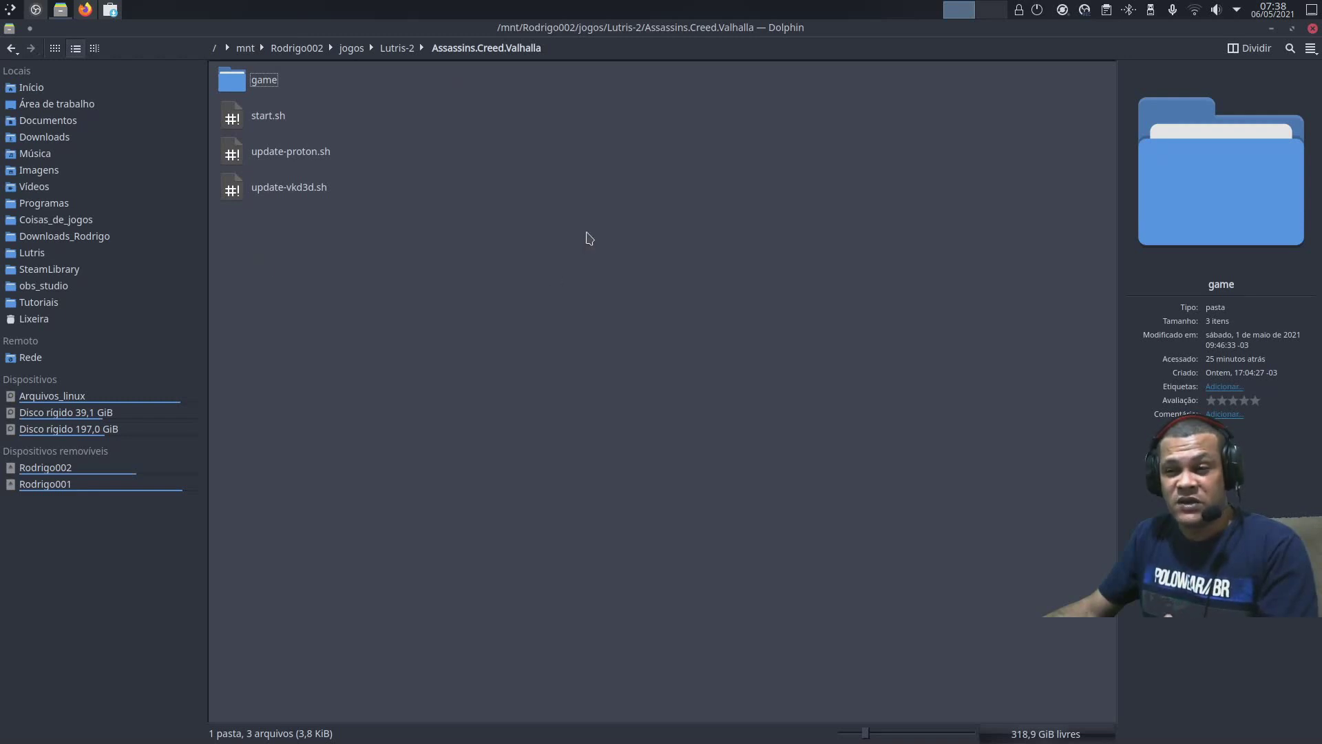
# Open a terminal in the Assassins.Creed.Valhalla folder and move its window clear of the script files
pyautogui.rightClick(648, 237)
pyautogui.click(742, 385)
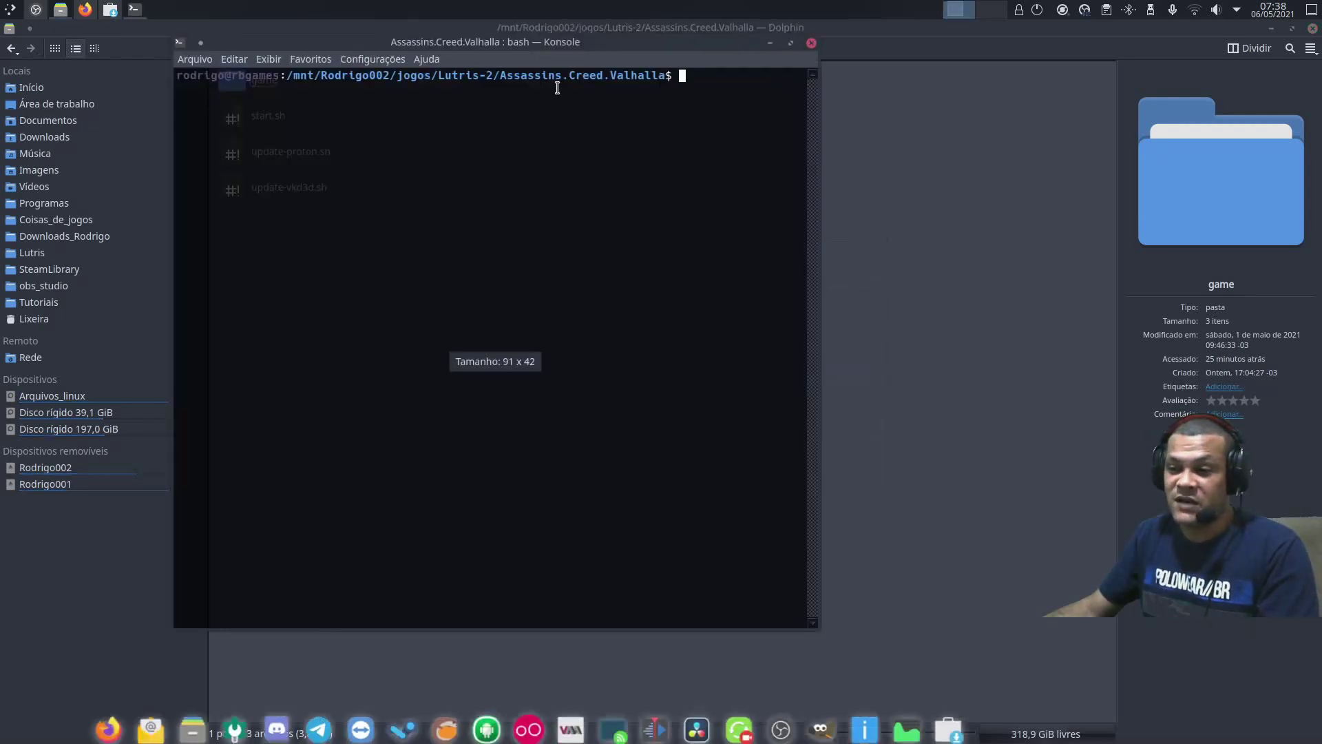
pyautogui.moveTo(421, 47); pyautogui.dragTo(625, 83)
# Check the access permissions of start.sh, including whether it is set as executable
pyautogui.rightClick(268, 119)
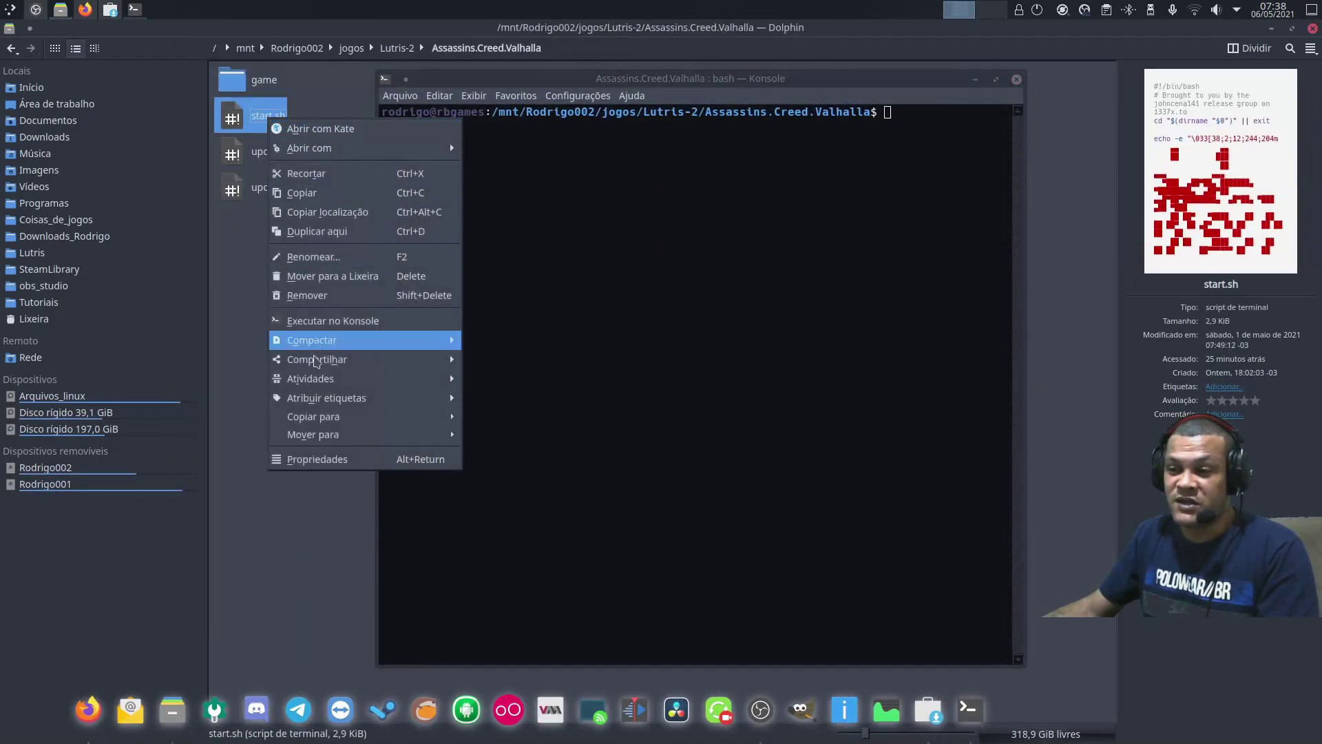
pyautogui.click(331, 460)
pyautogui.click(587, 229)
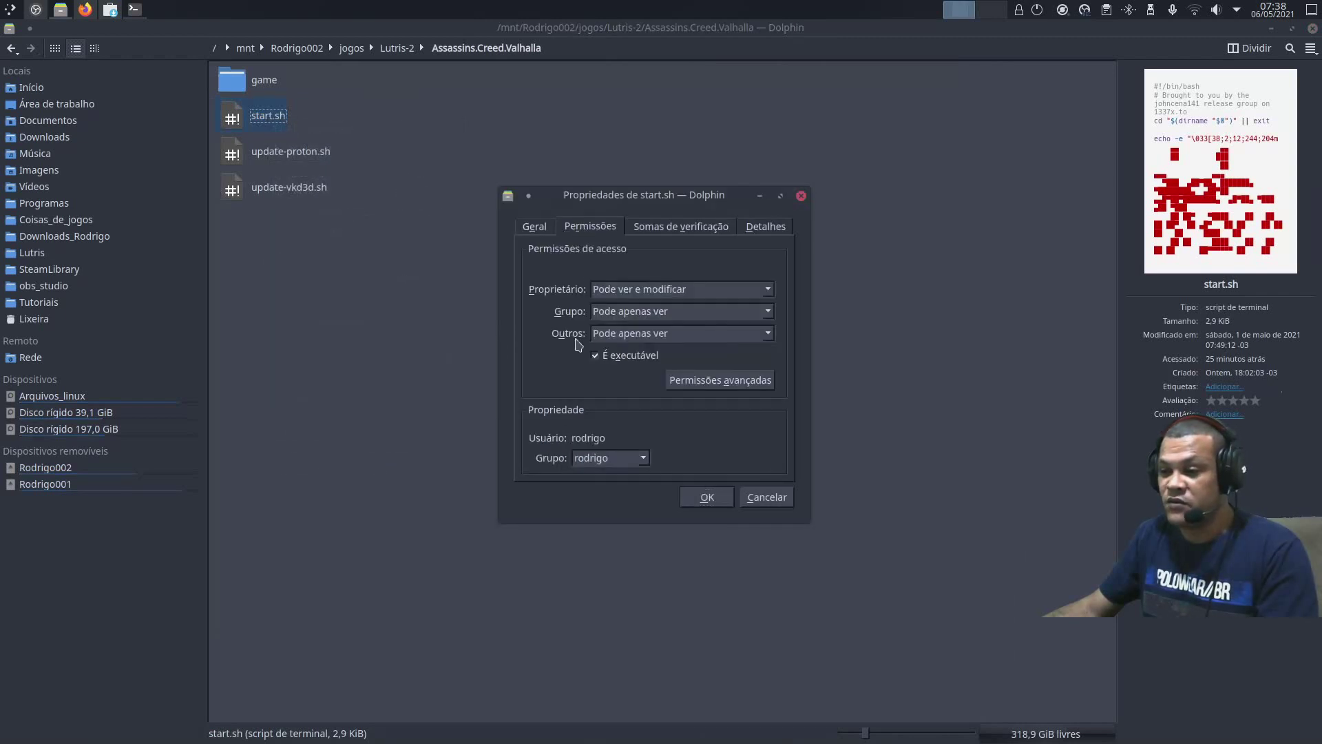
# Run ./start.sh in the terminal opened in the Assassins.Creed.Valhalla folder
pyautogui.click(134, 9)
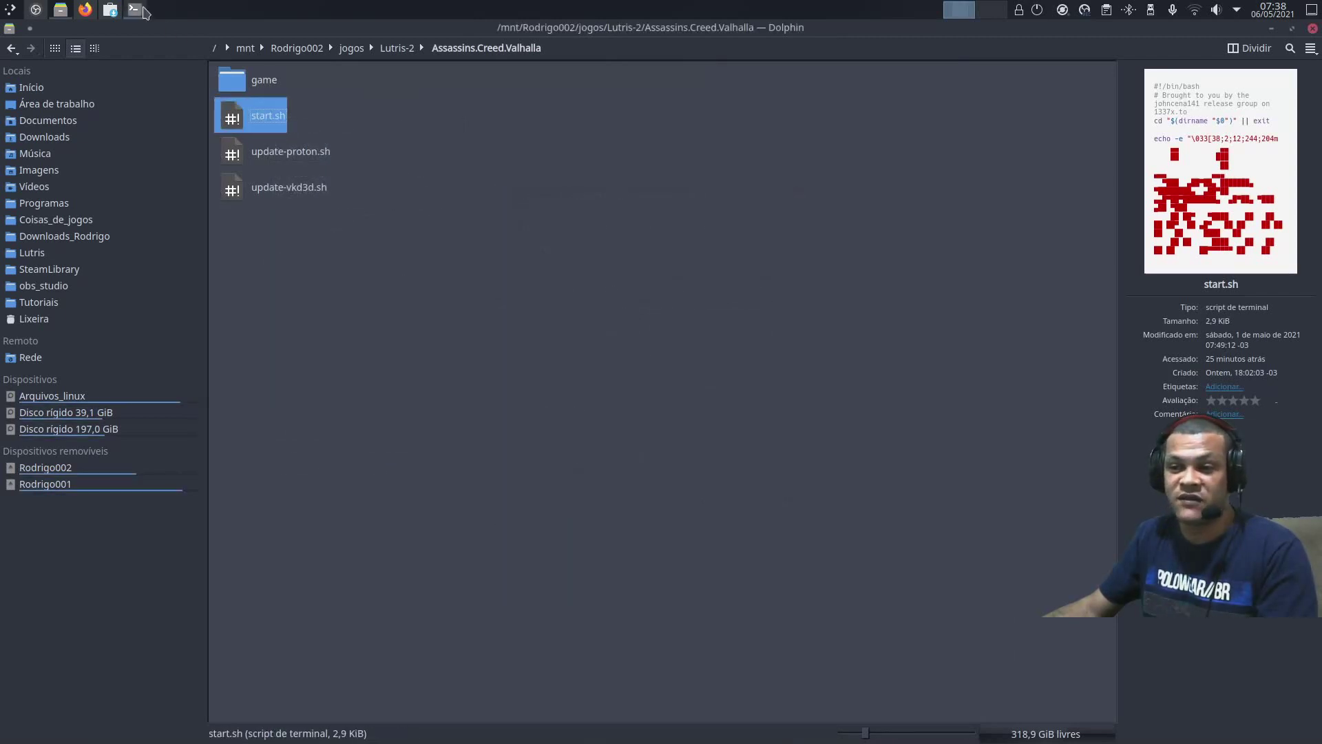
pyautogui.moveTo(726, 80); pyautogui.dragTo(796, 78)
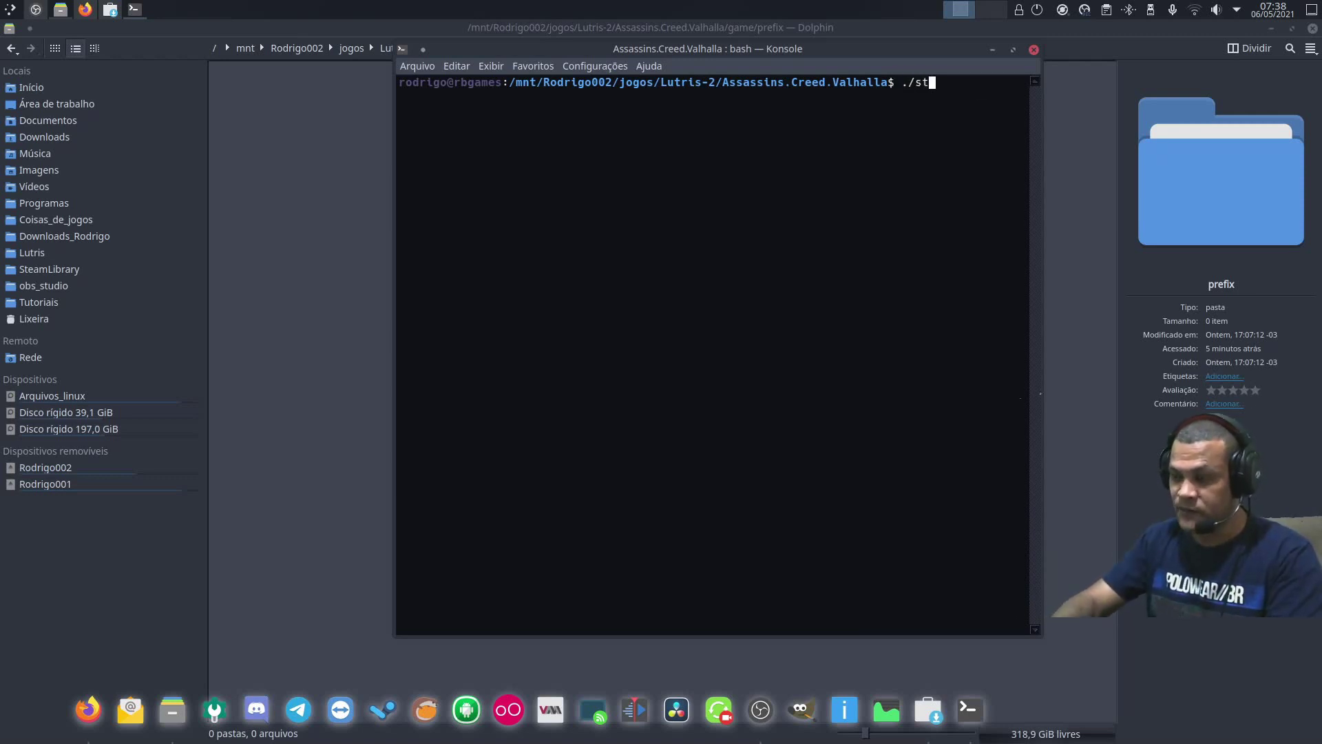
pyautogui.press('Tab')
pyautogui.press('Return')
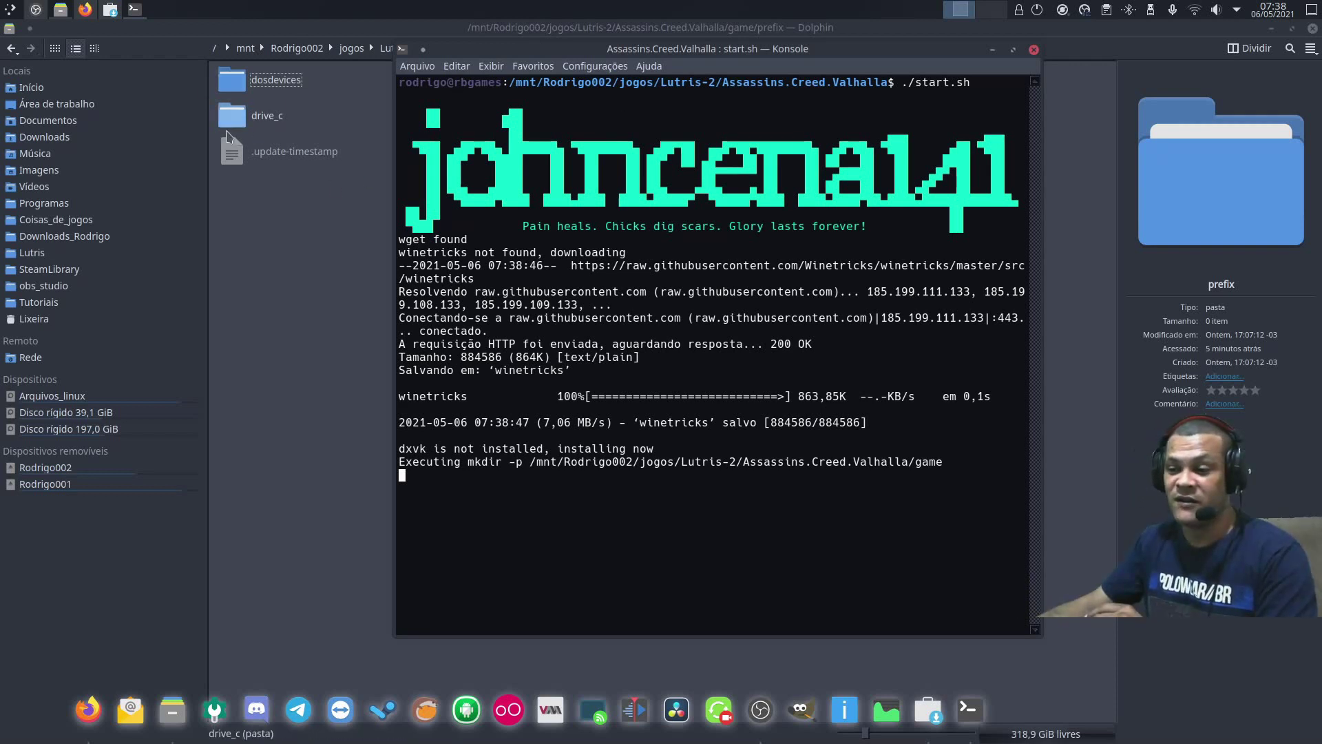
# Go back to the Assassins.Creed.Valhalla folder in Dolphin and look over the files there while the script runs
pyautogui.click(363, 53)
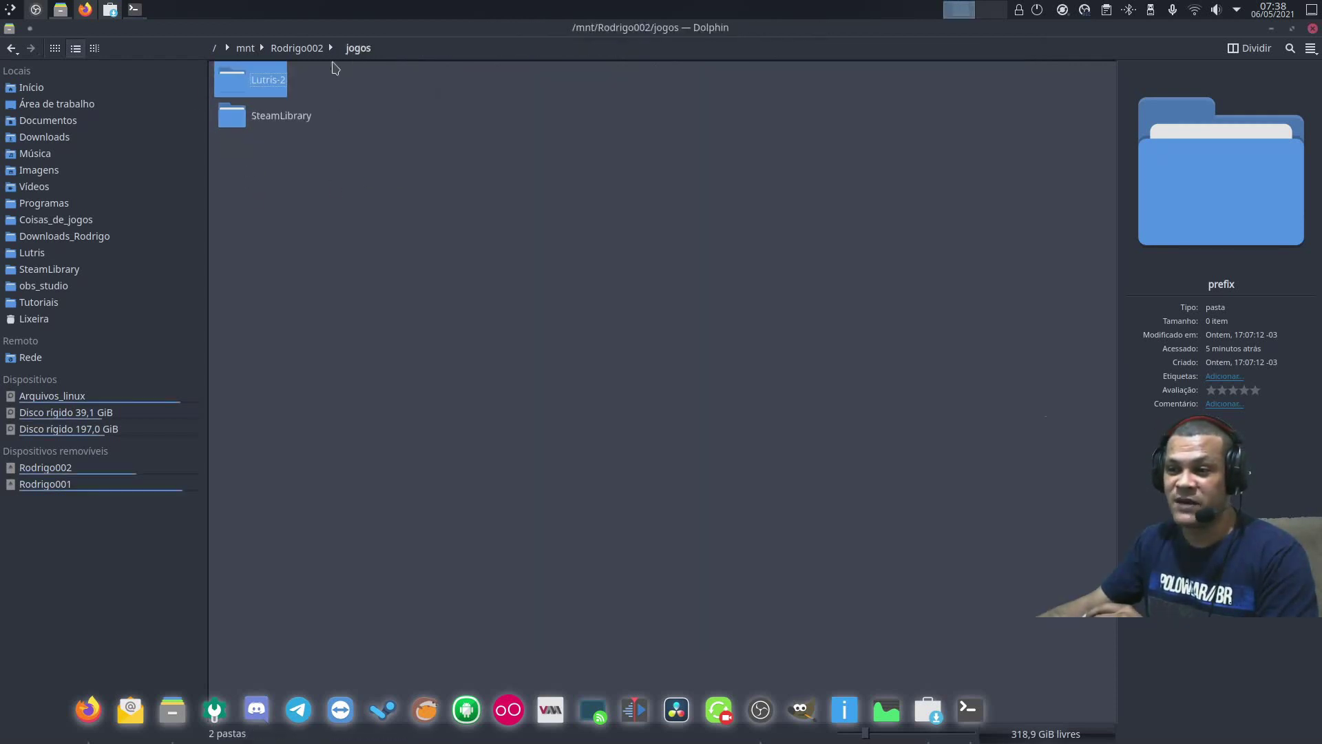
pyautogui.doubleClick(296, 105)
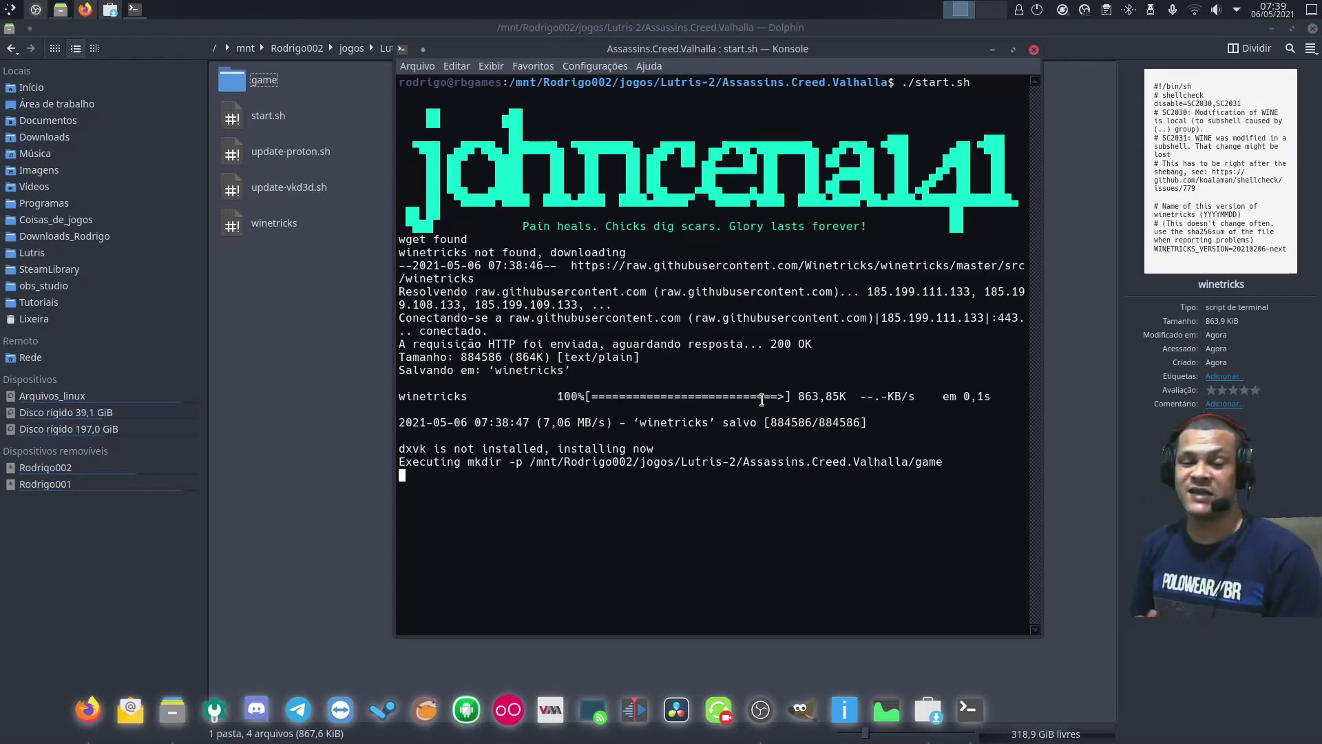
pyautogui.click(235, 80)
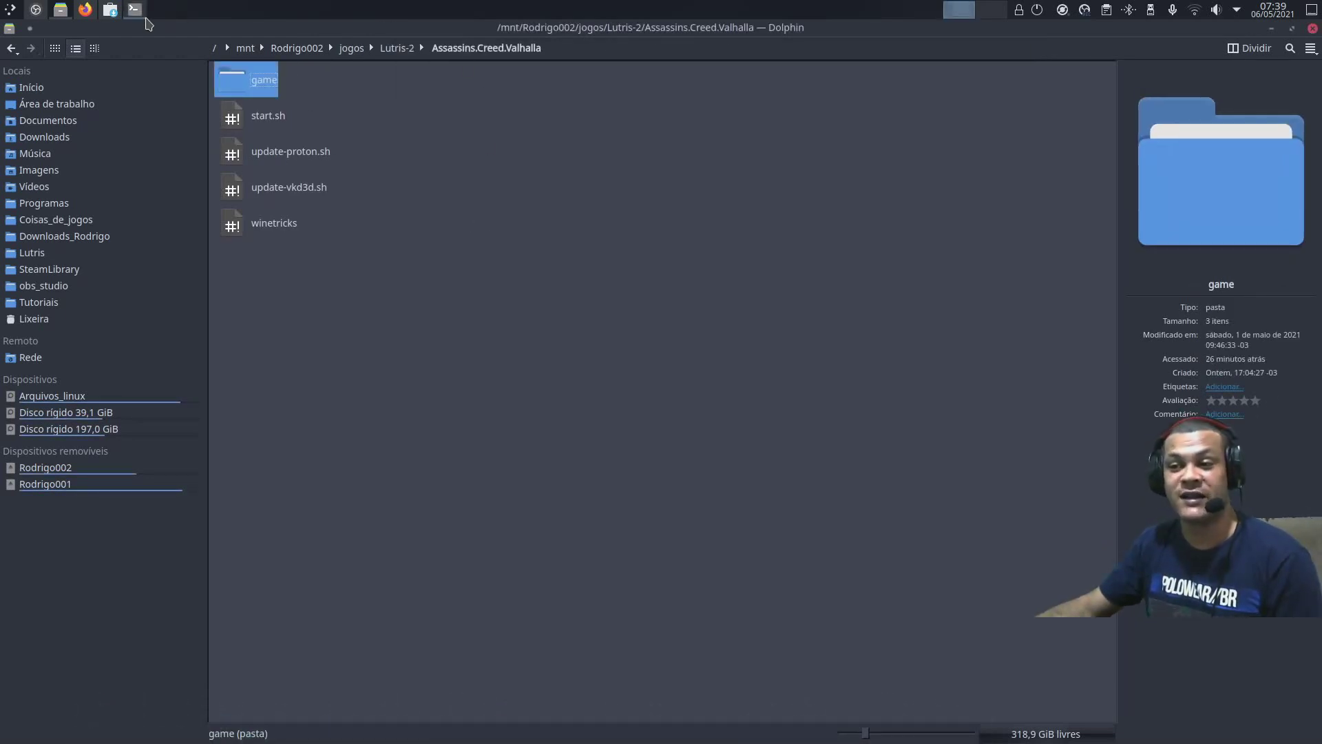
# Return to the terminal, decline the support offer in the Crack Note dialog and dismiss the Non-DX12 Video Card dialog
pyautogui.click(134, 9)
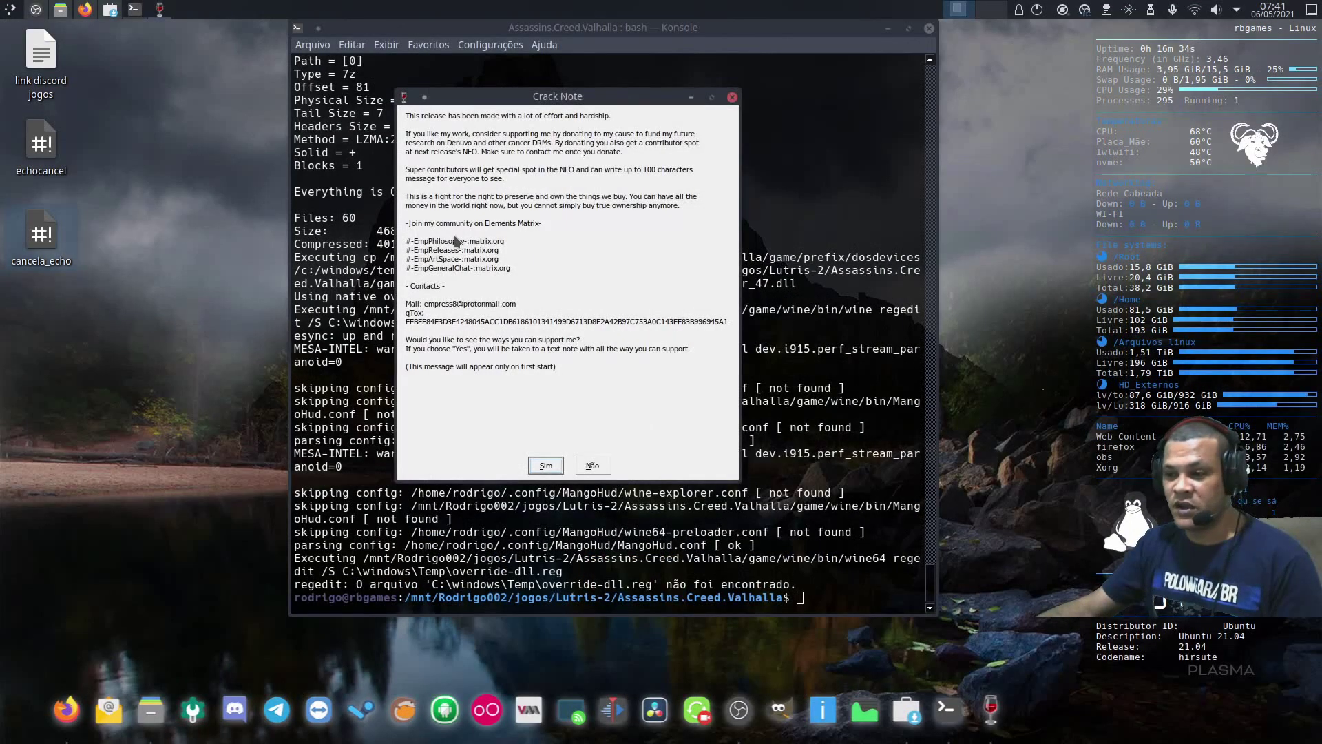
pyautogui.click(590, 466)
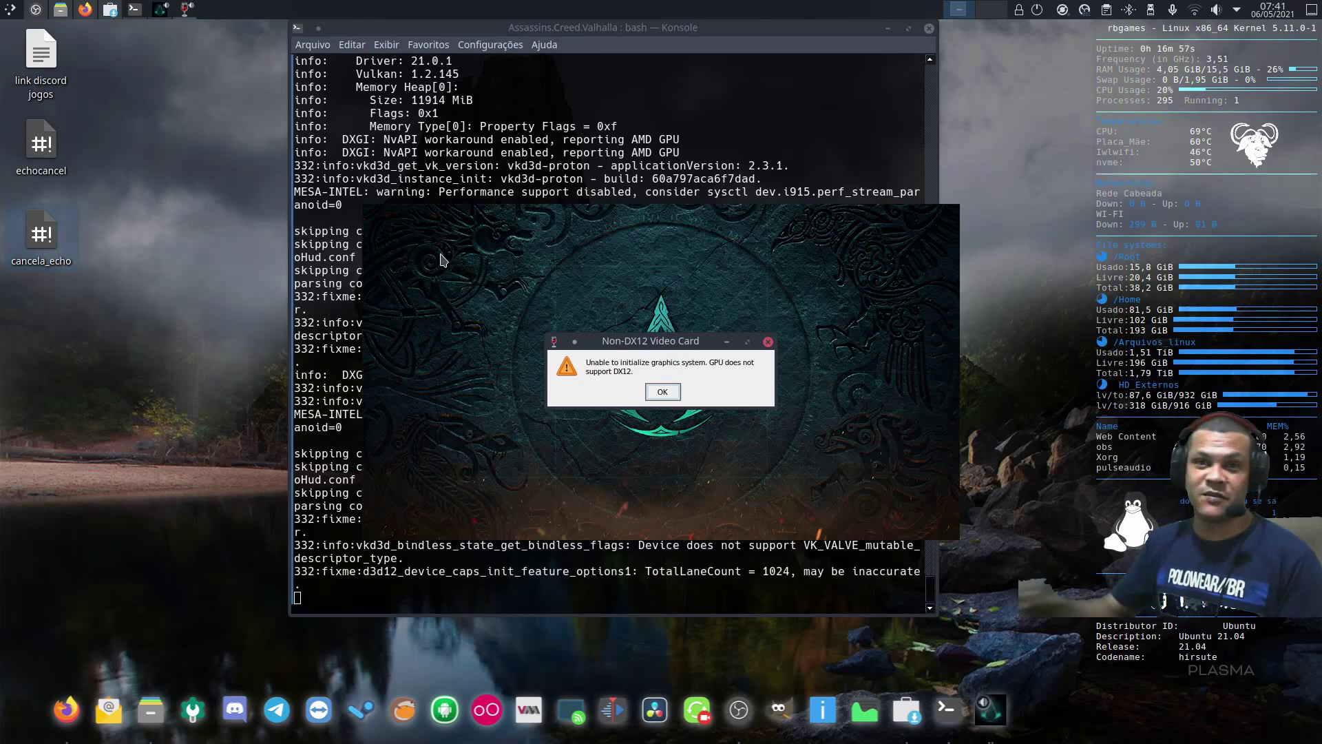
pyautogui.click(674, 396)
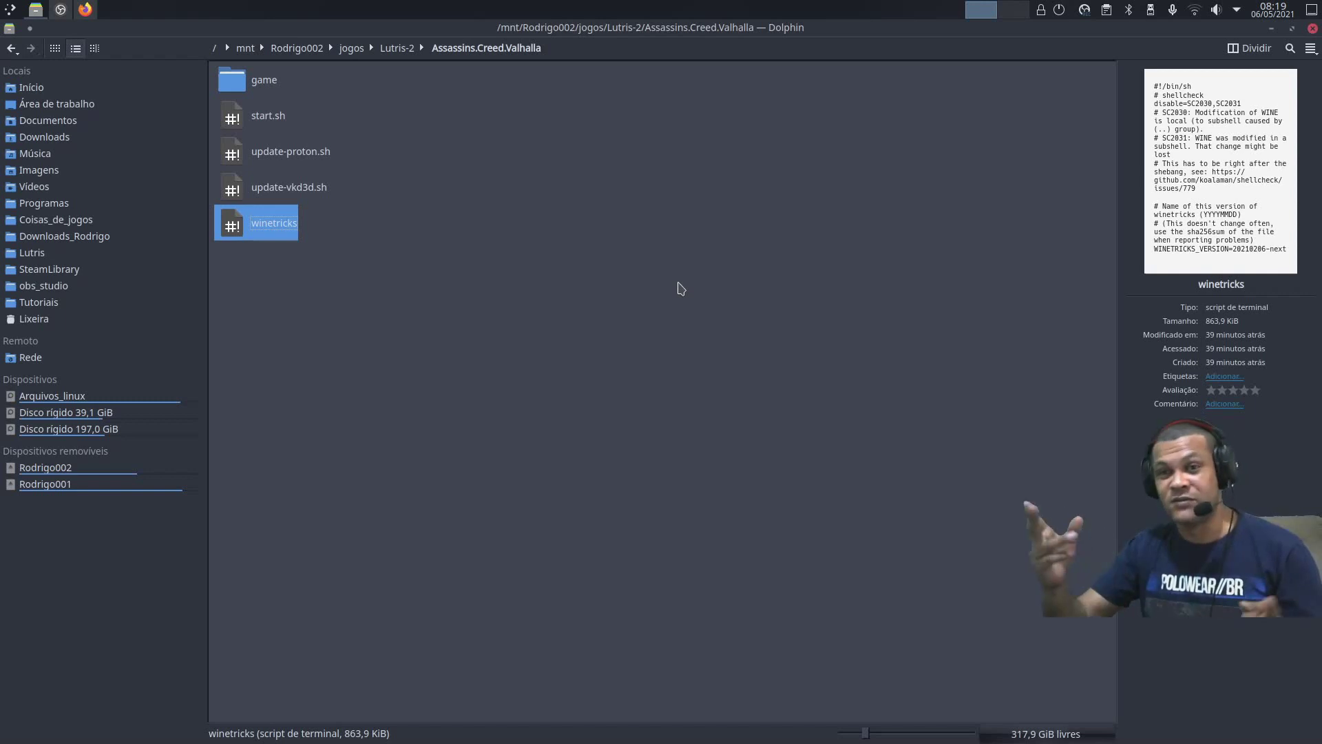
# Look at the subfolders inside the game folder and return to the Assassins.Creed.Valhalla folder
pyautogui.press('Home')
pyautogui.press('Return')
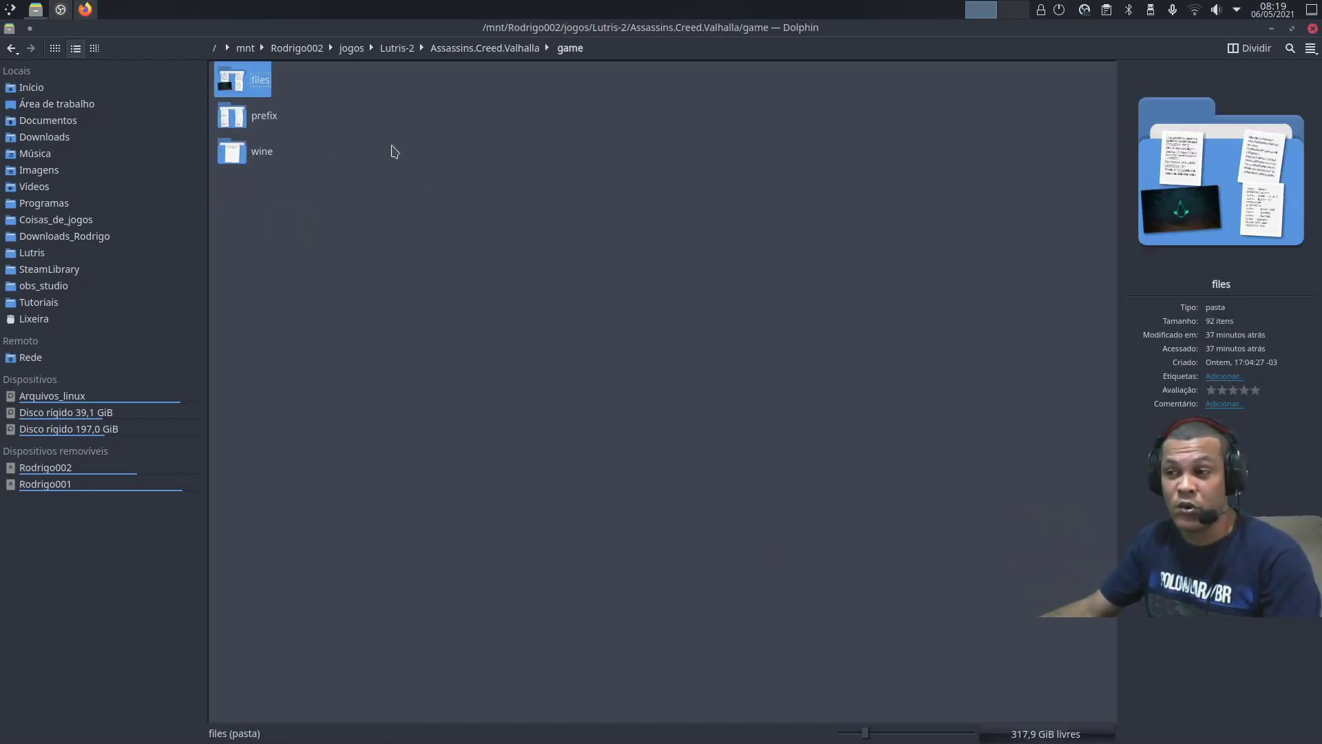
pyautogui.press('BackSpace')
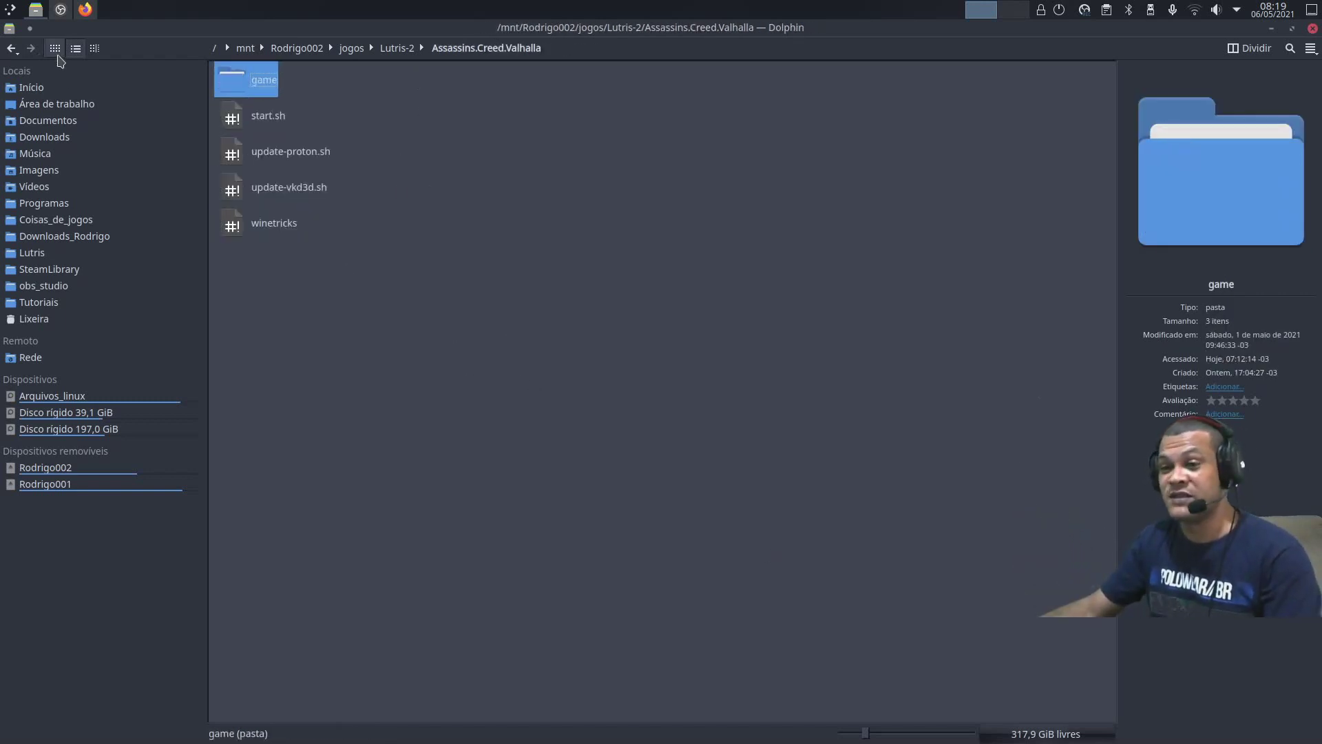
# Switch to Firefox, view the tkg release of proton-tkg on GitHub and open the proton.tar.xz download prompt, then cancel it
pyautogui.click(85, 9)
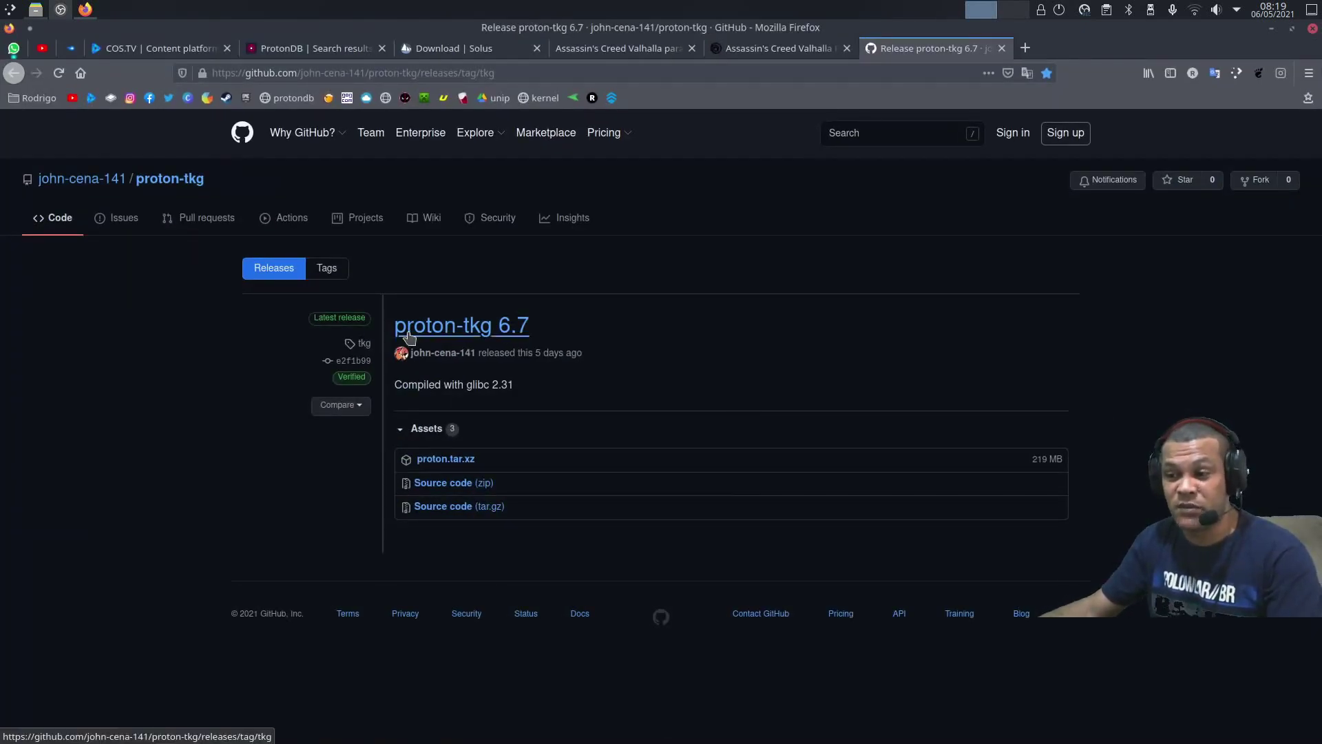
pyautogui.click(328, 267)
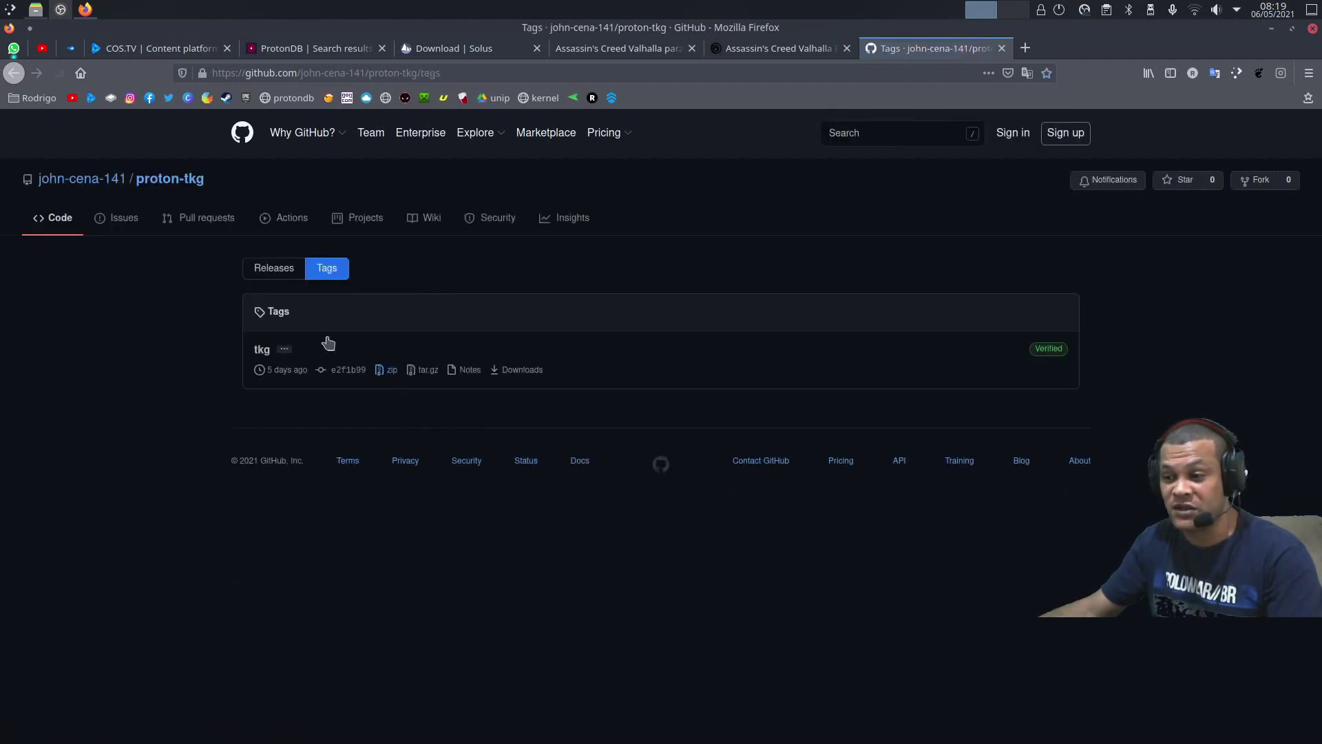
pyautogui.click(265, 350)
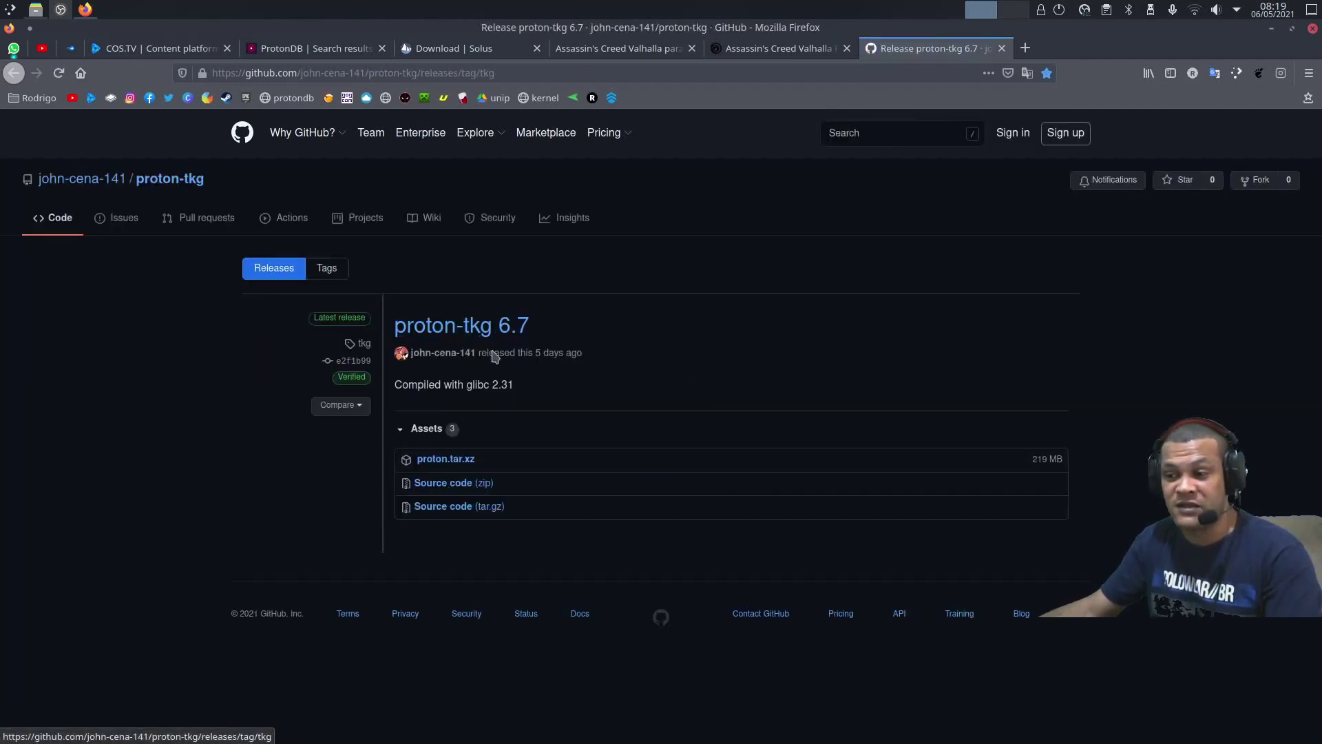
pyautogui.click(467, 463)
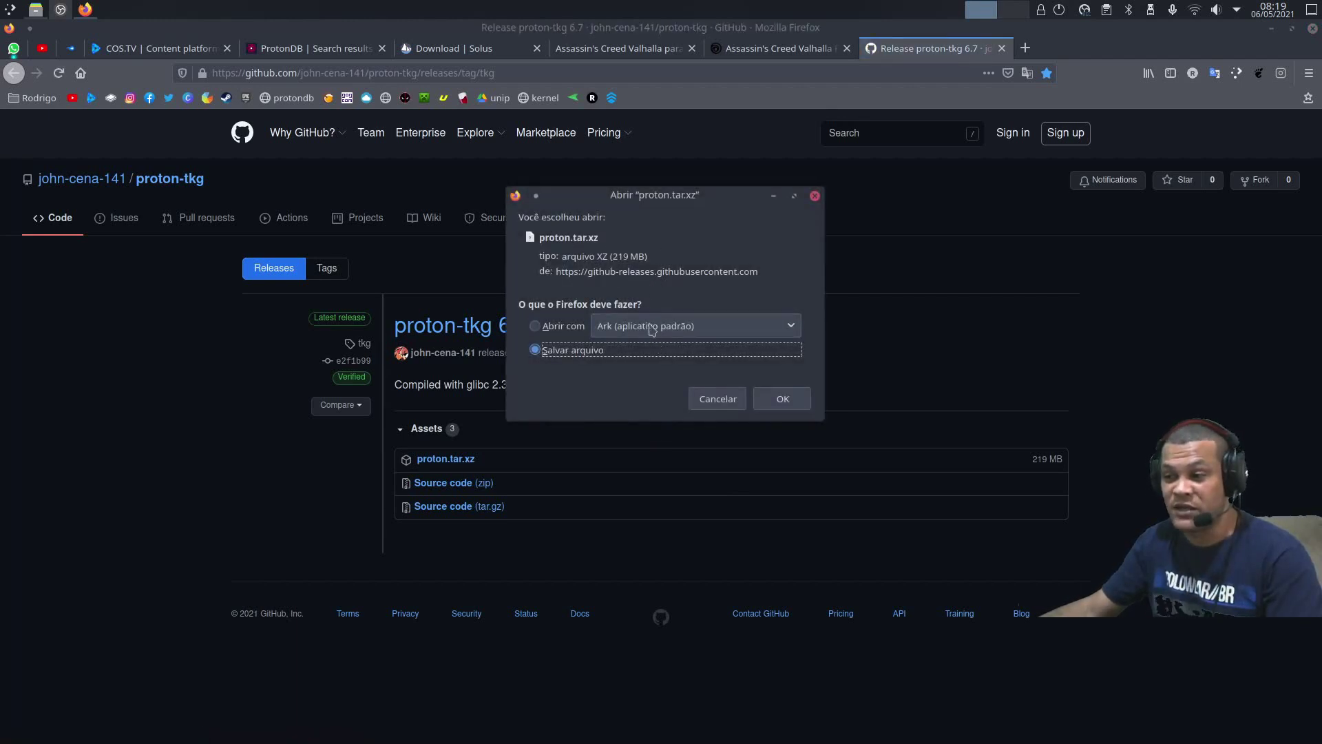
pyautogui.click(716, 401)
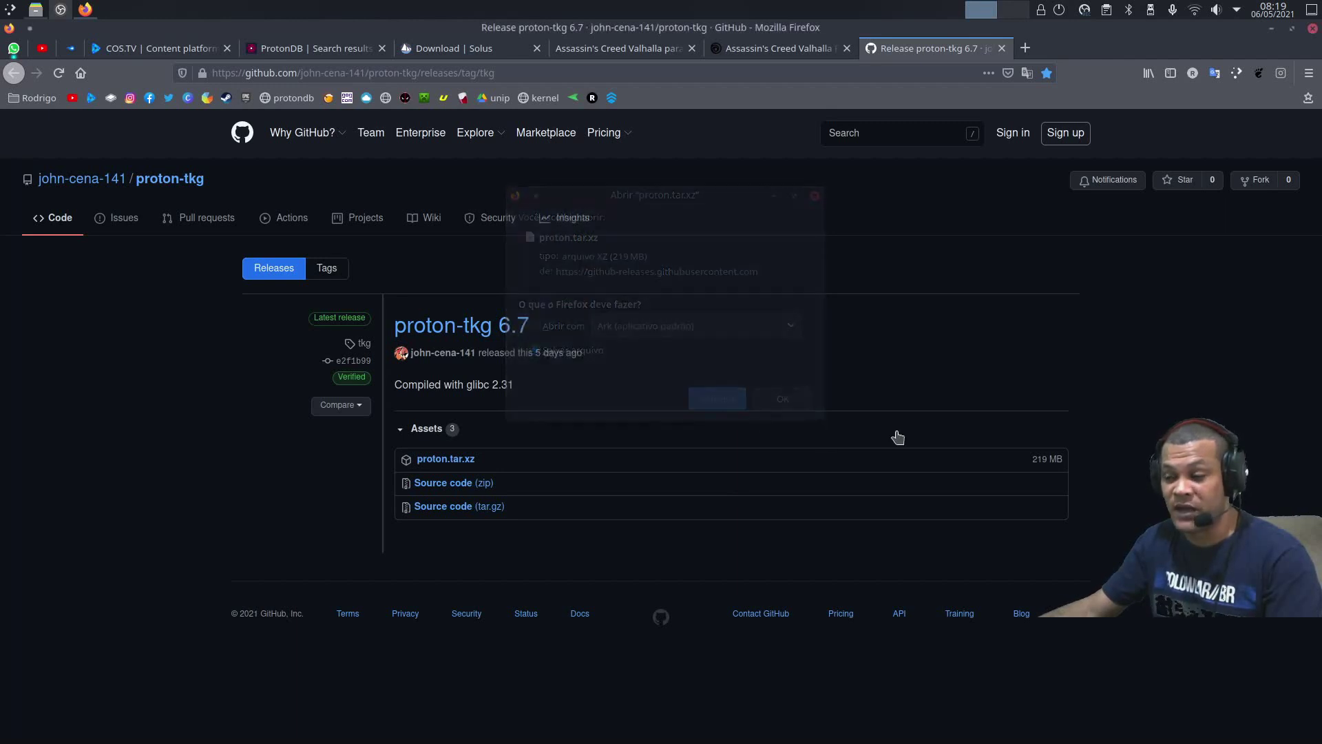
# Switch to Dolphin, inspect the contents of proton-tkg-6.7 in the Proton-GE folder and return to Proton-GE
pyautogui.hotkey('alt', 'Tab')
pyautogui.hotkey('alt', 'Right')
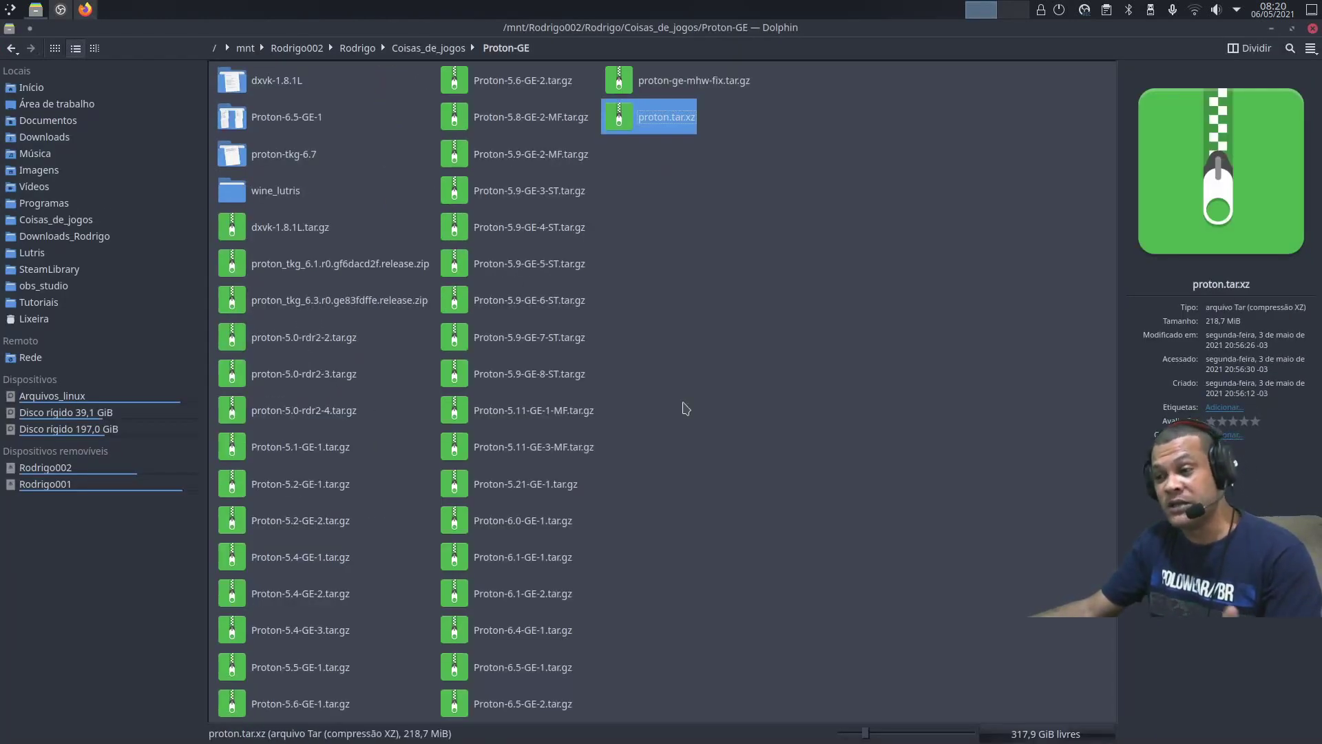
pyautogui.click(307, 153)
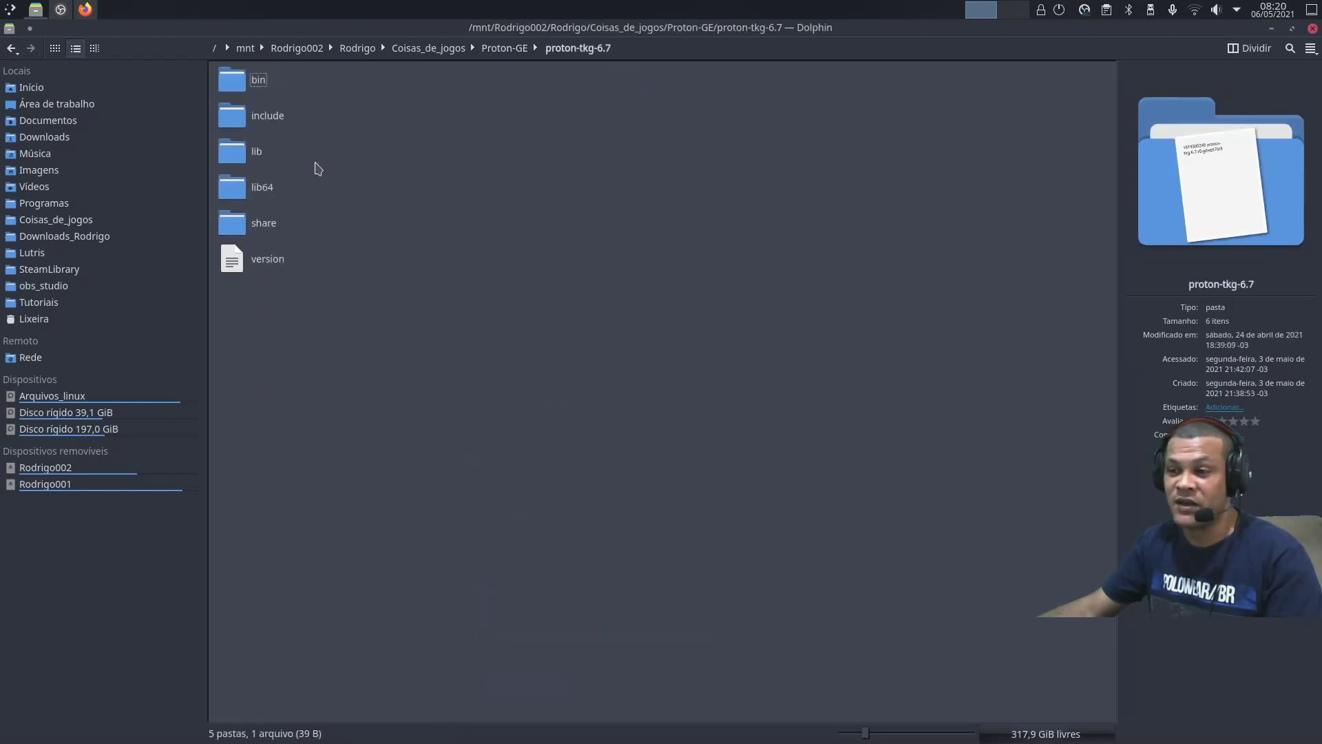
pyautogui.hotkey('ctrl', 'a')
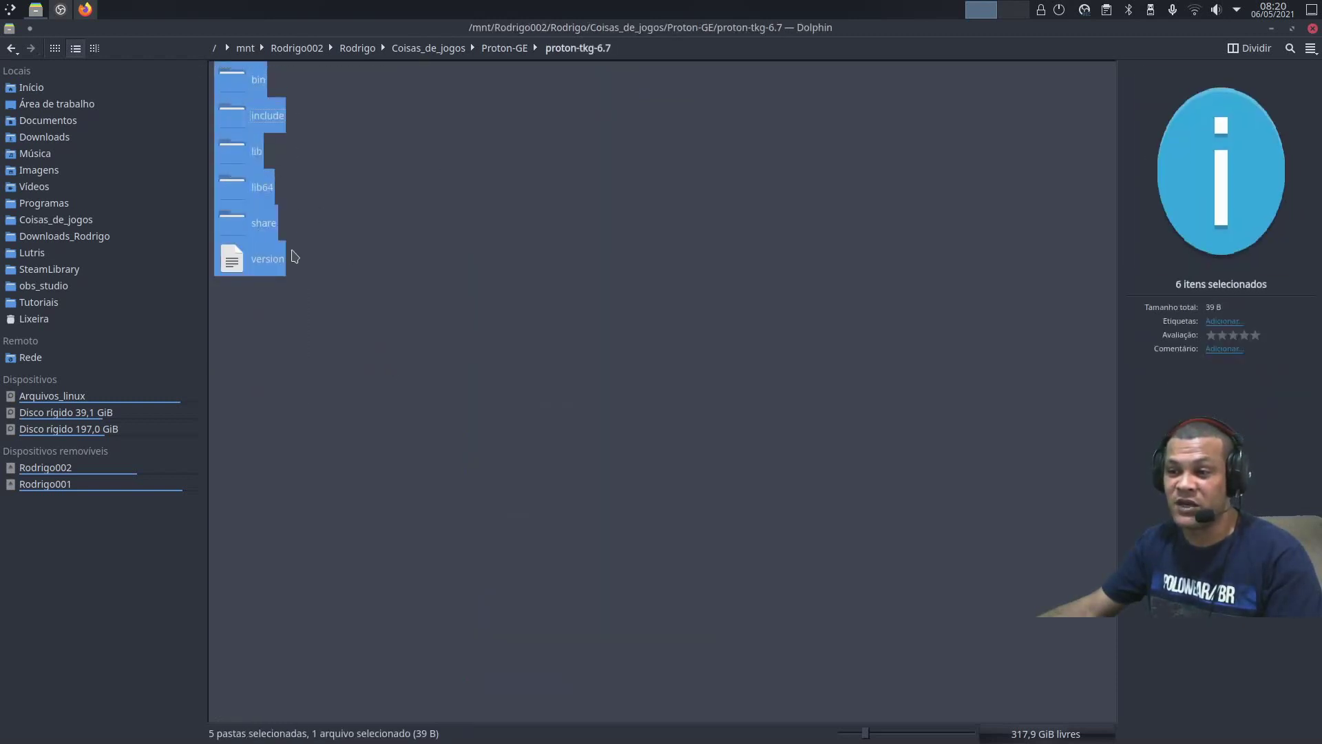
pyautogui.hotkey('alt', 'Left')
# Split the file view and show the home folder with its hidden files in the second pane
pyautogui.click(1249, 48)
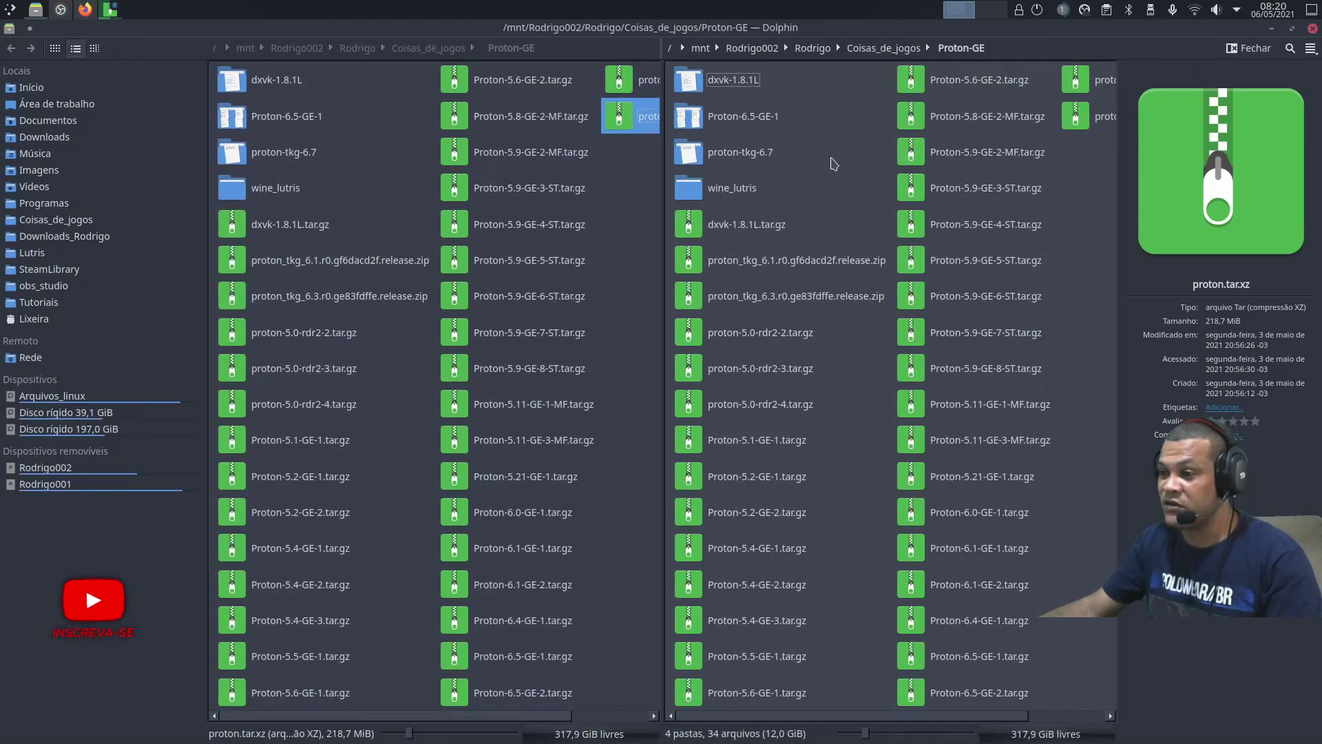
pyautogui.hotkey('alt', 'Home')
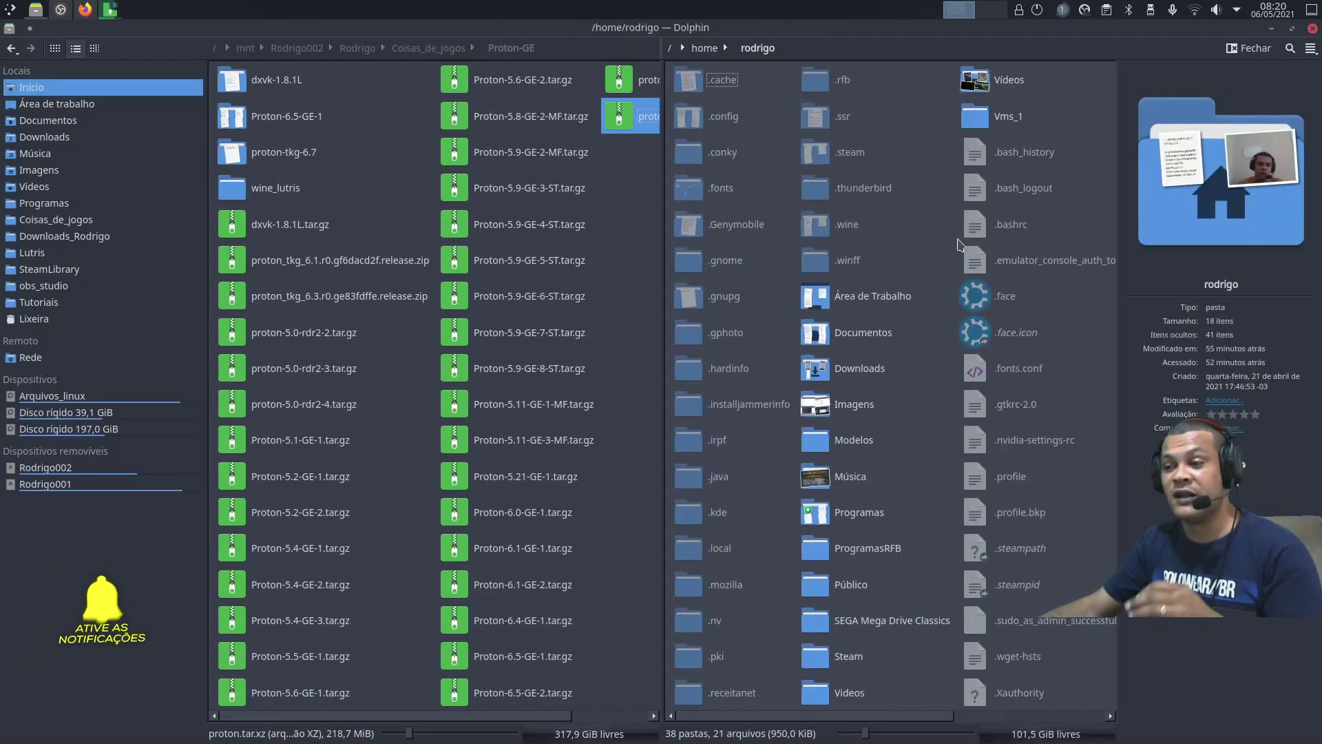
pyautogui.hotkey('ctrl', 'h')
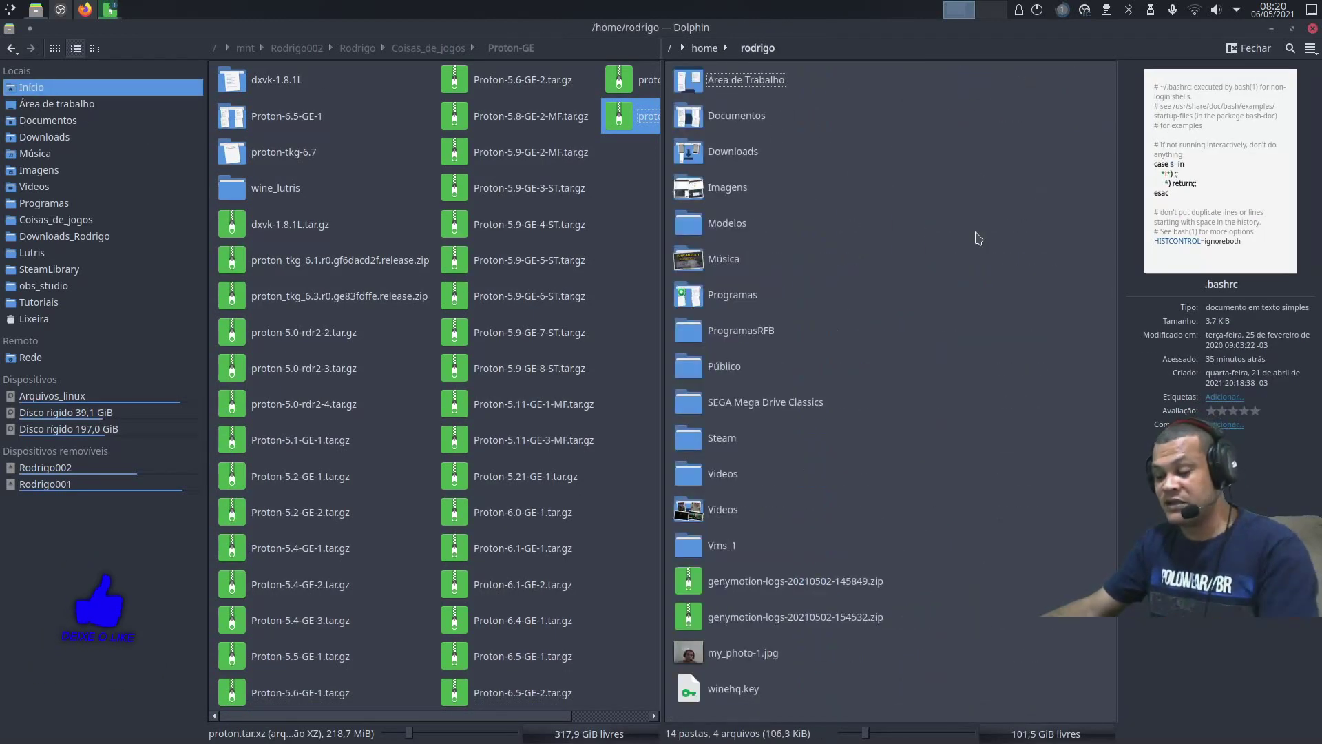
pyautogui.hotkey('ctrl', 'h')
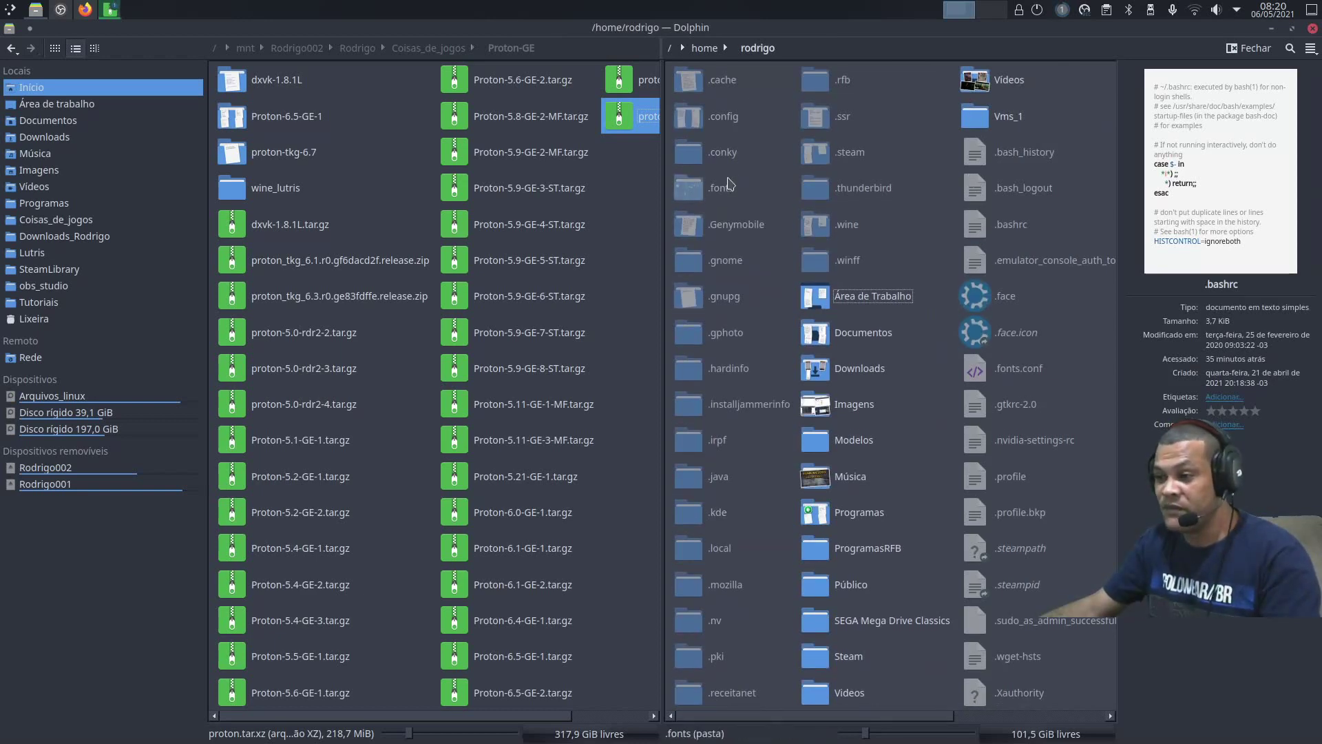
# Go to .local/share/lutris/runners/wine within the home folder in the second pane
pyautogui.doubleClick(692, 549)
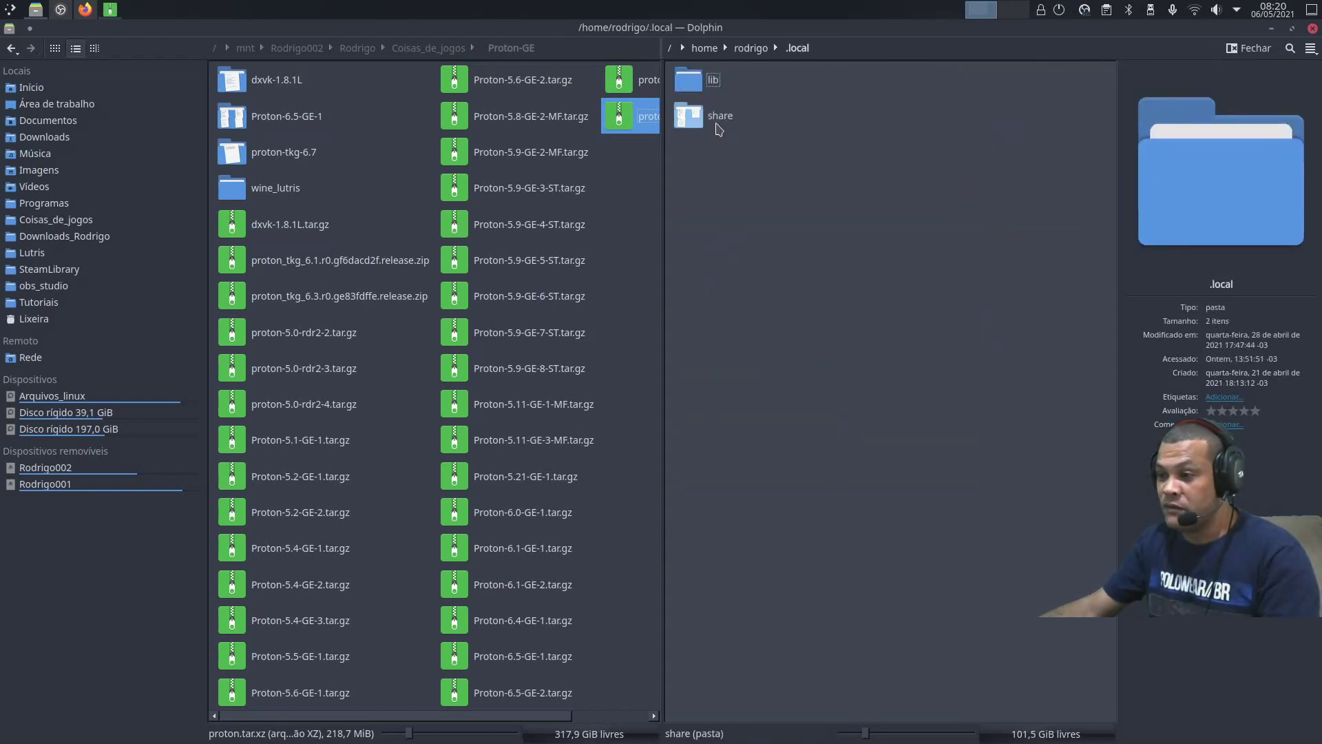
pyautogui.doubleClick(718, 124)
pyautogui.scroll(-3, 896, 421)
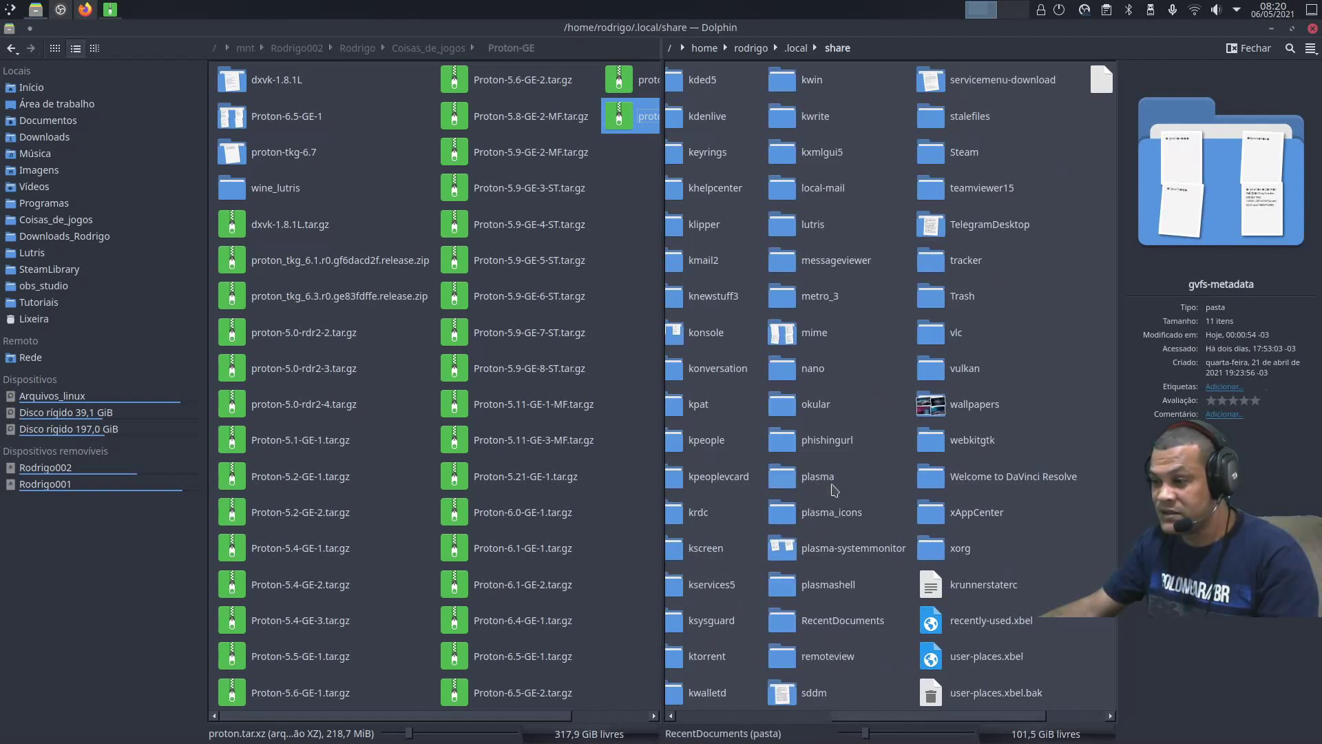
pyautogui.doubleClick(799, 226)
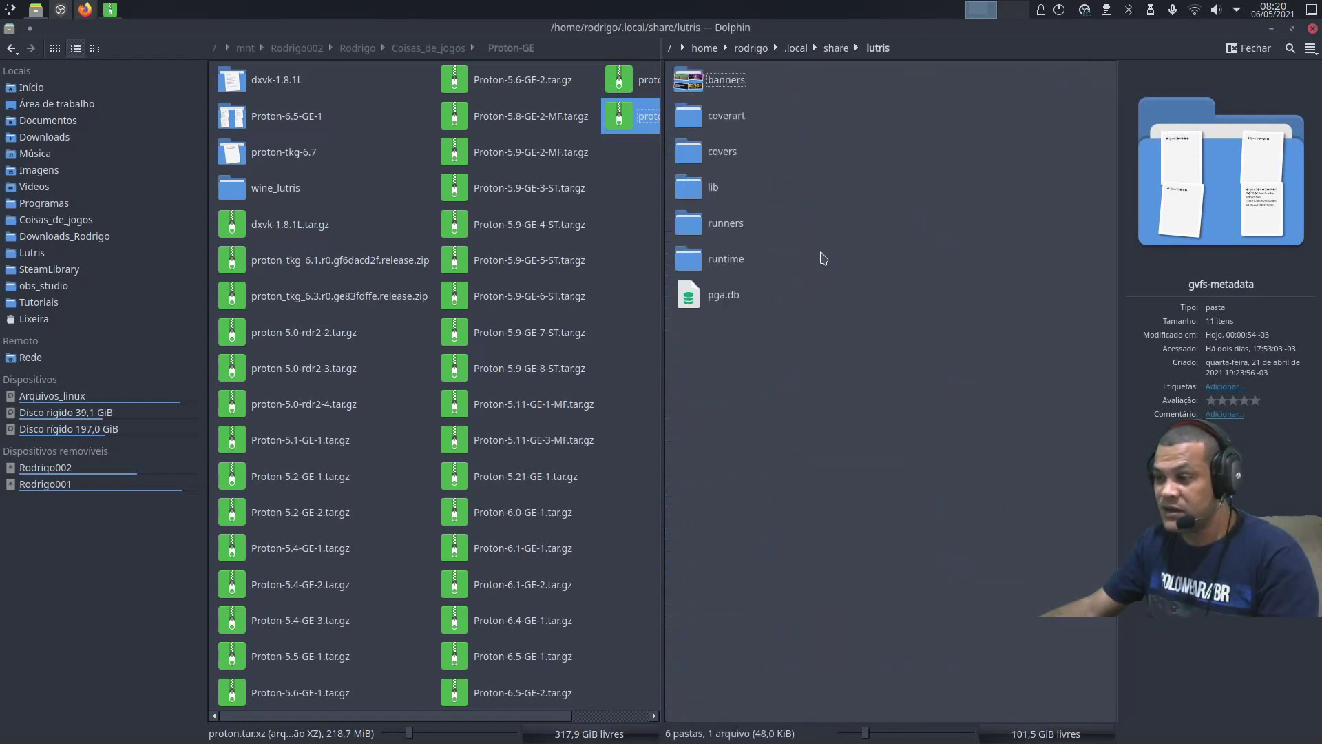
pyautogui.doubleClick(722, 227)
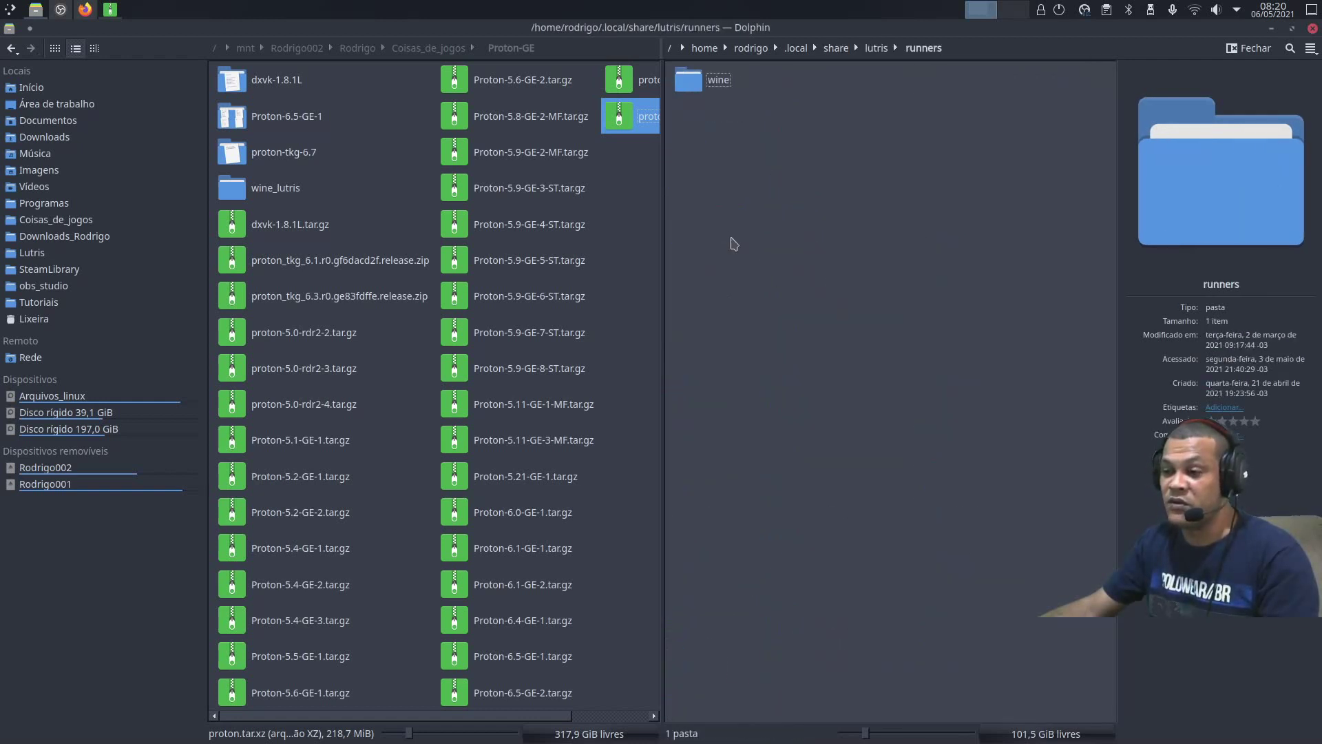
pyautogui.doubleClick(718, 83)
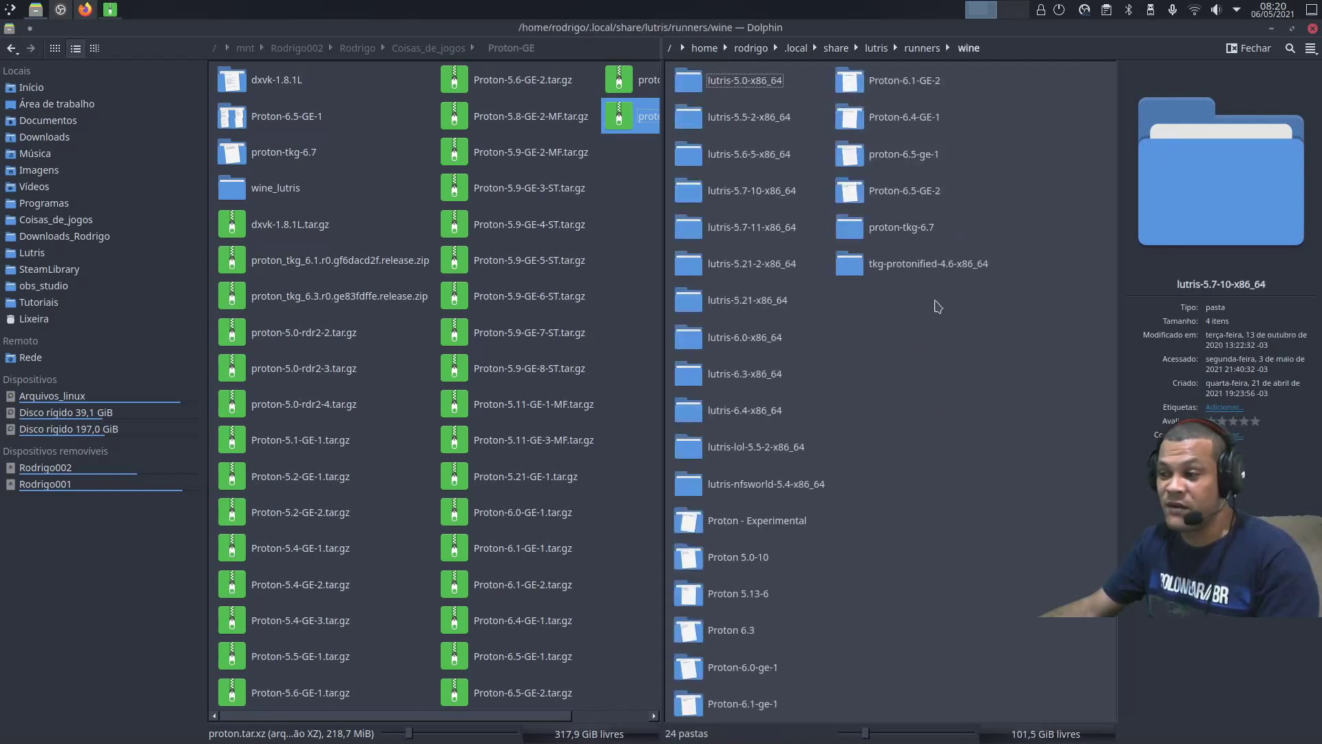
# Open the proton-tkg-6.7 folder among the Lutris wine runners and select everything in it
pyautogui.click(892, 227)
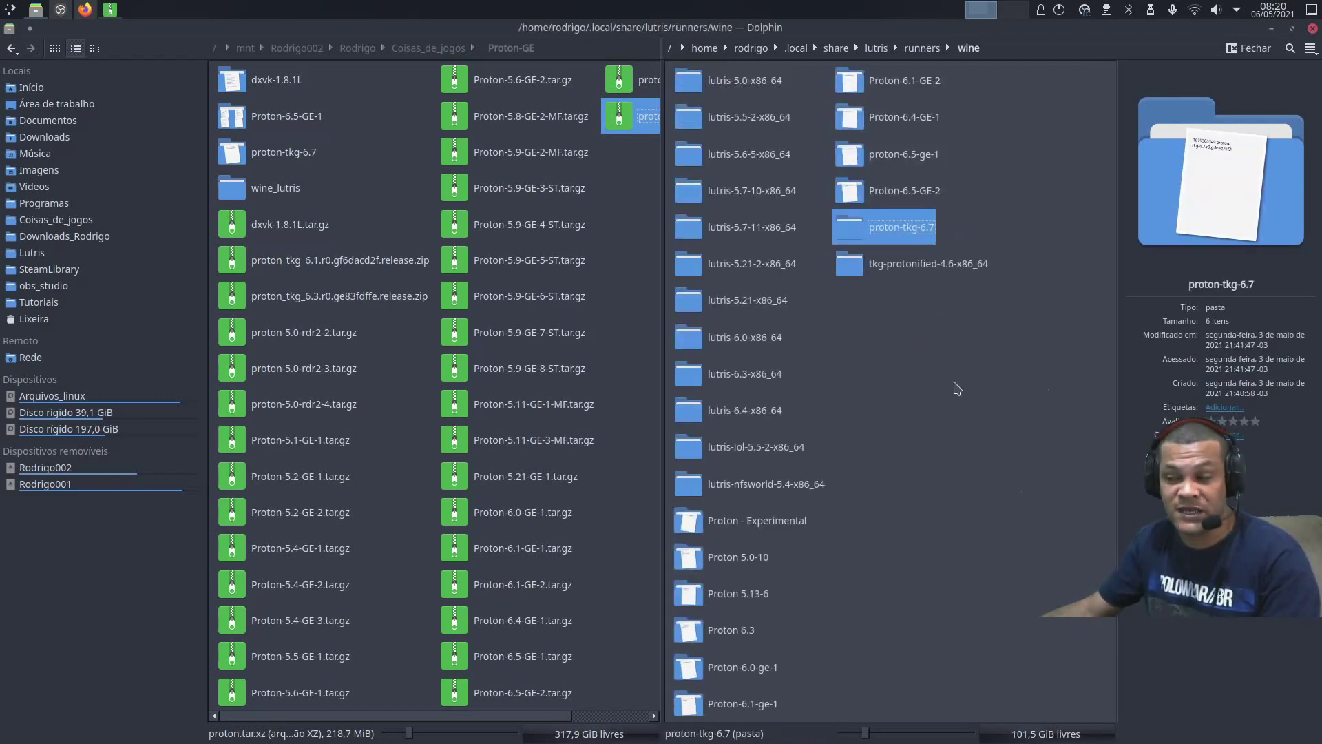
pyautogui.doubleClick(897, 236)
pyautogui.hotkey('ctrl', 'a')
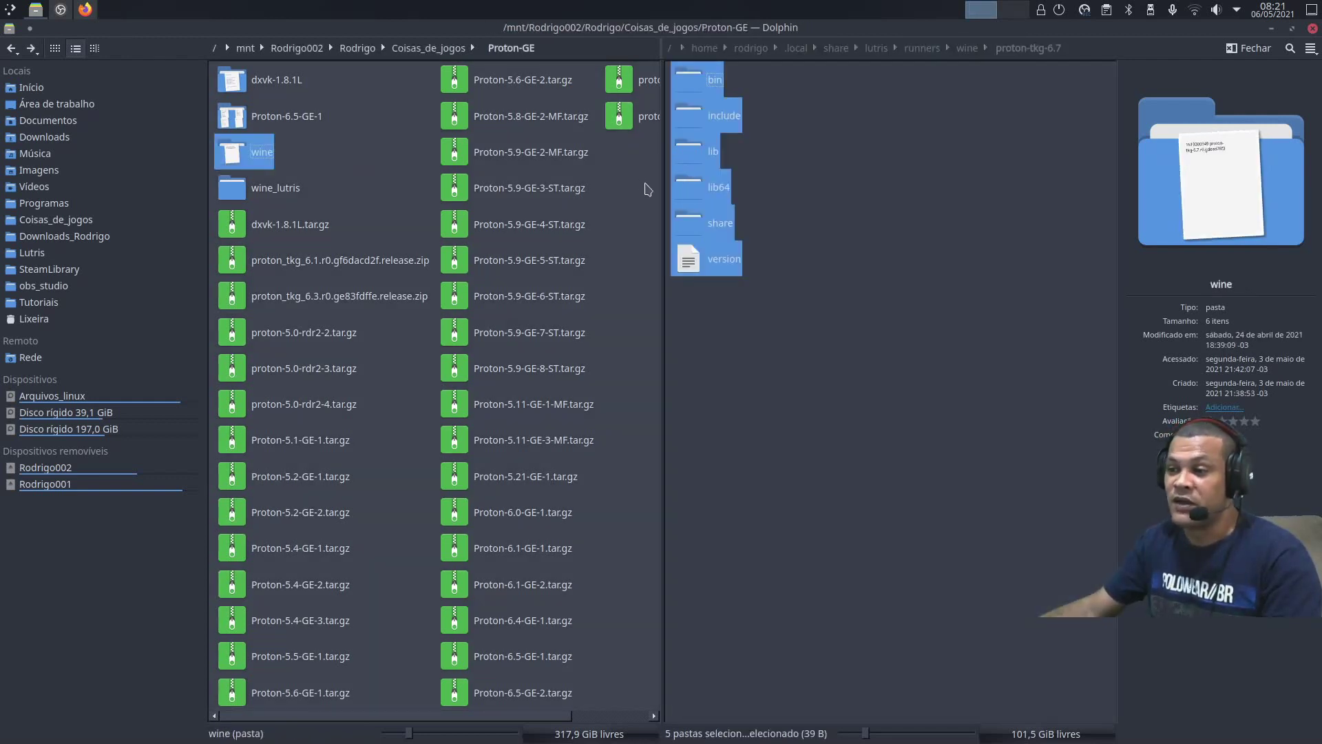
# Locate the proton.tar.xz archive in the Proton-GE folder and open the wine folder there
pyautogui.click(623, 117)
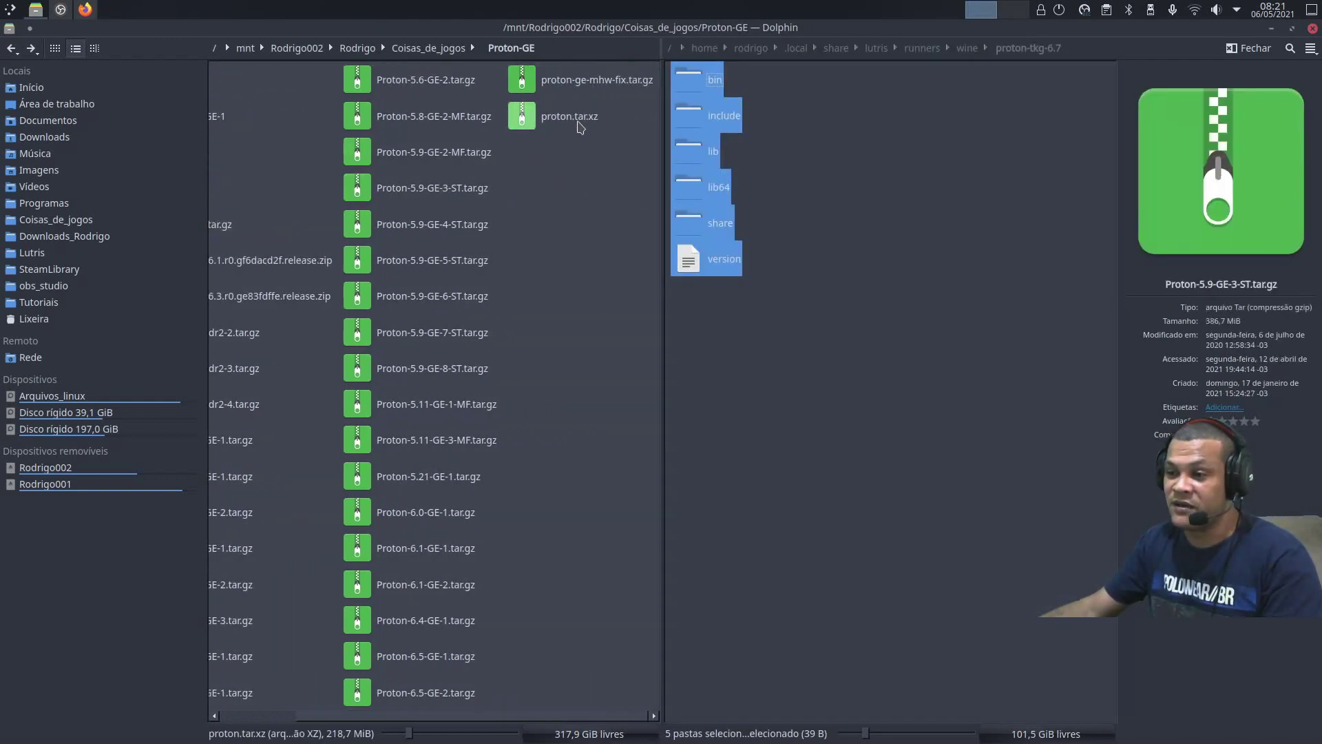
pyautogui.hscroll(-5, 489, 274)
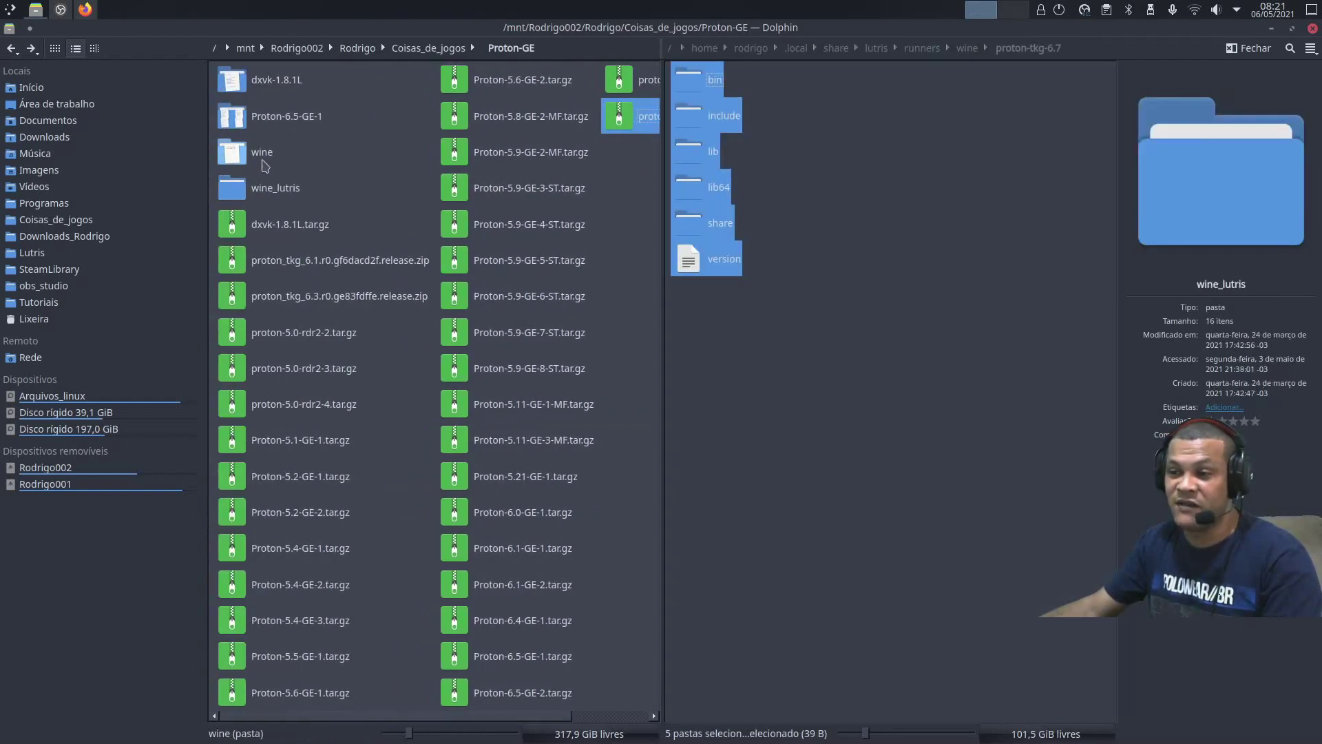
pyautogui.doubleClick(275, 160)
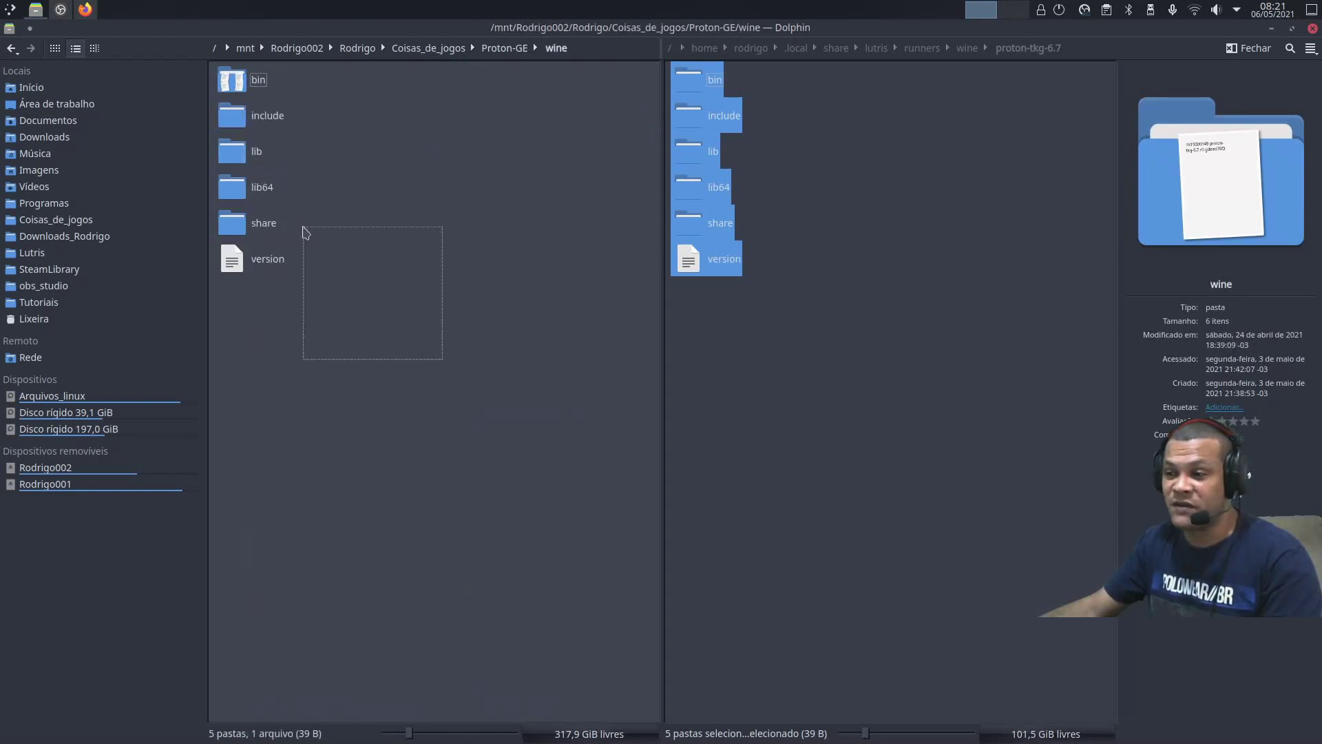
# Switch to Lutris and open the game options in the configuration of Assassins Creed Valhalla
pyautogui.moveTo(306, 232); pyautogui.dragTo(221, 64)
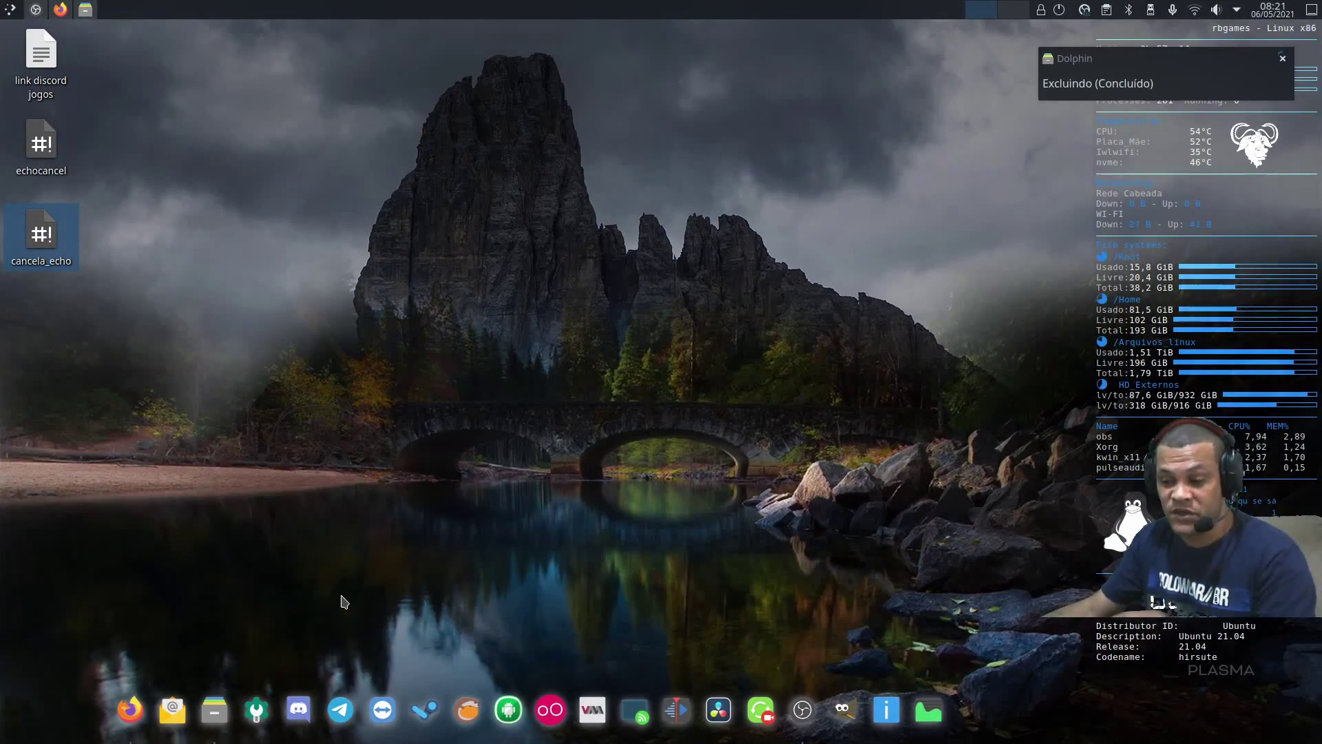
pyautogui.click(466, 696)
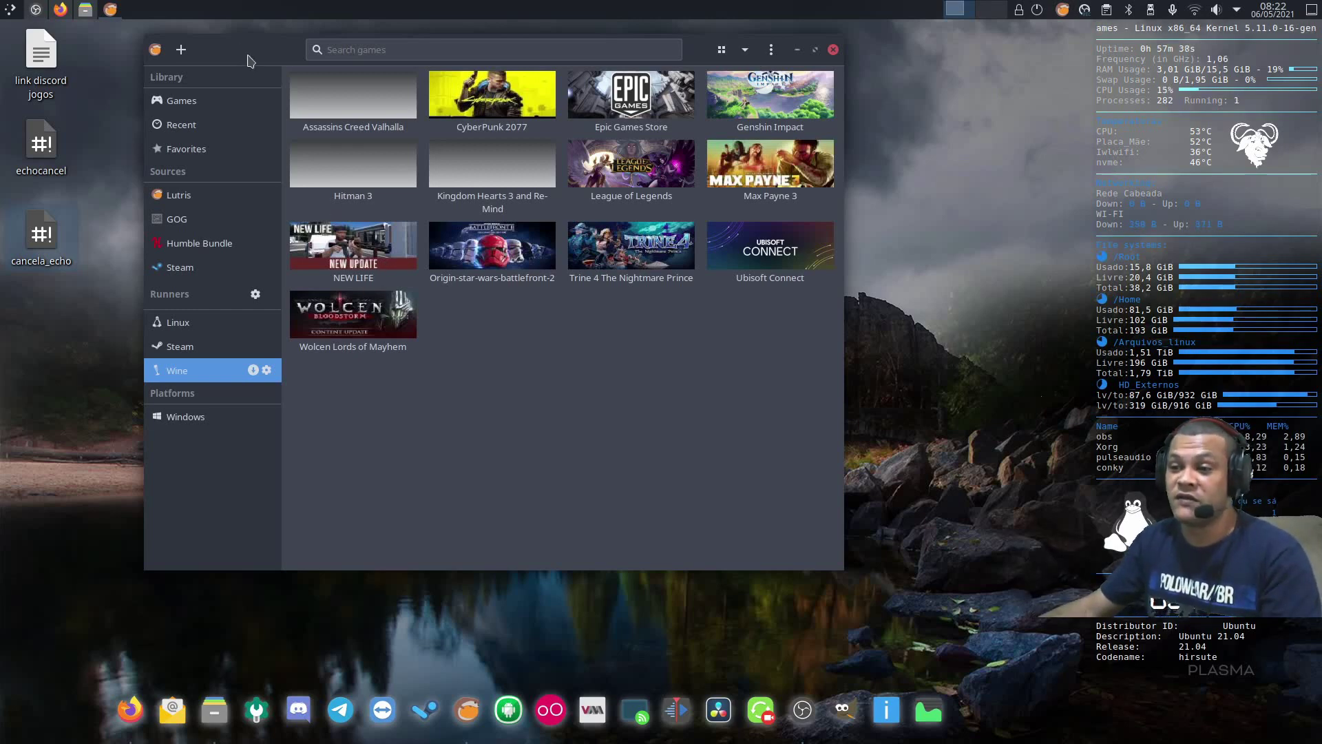
pyautogui.click(327, 116)
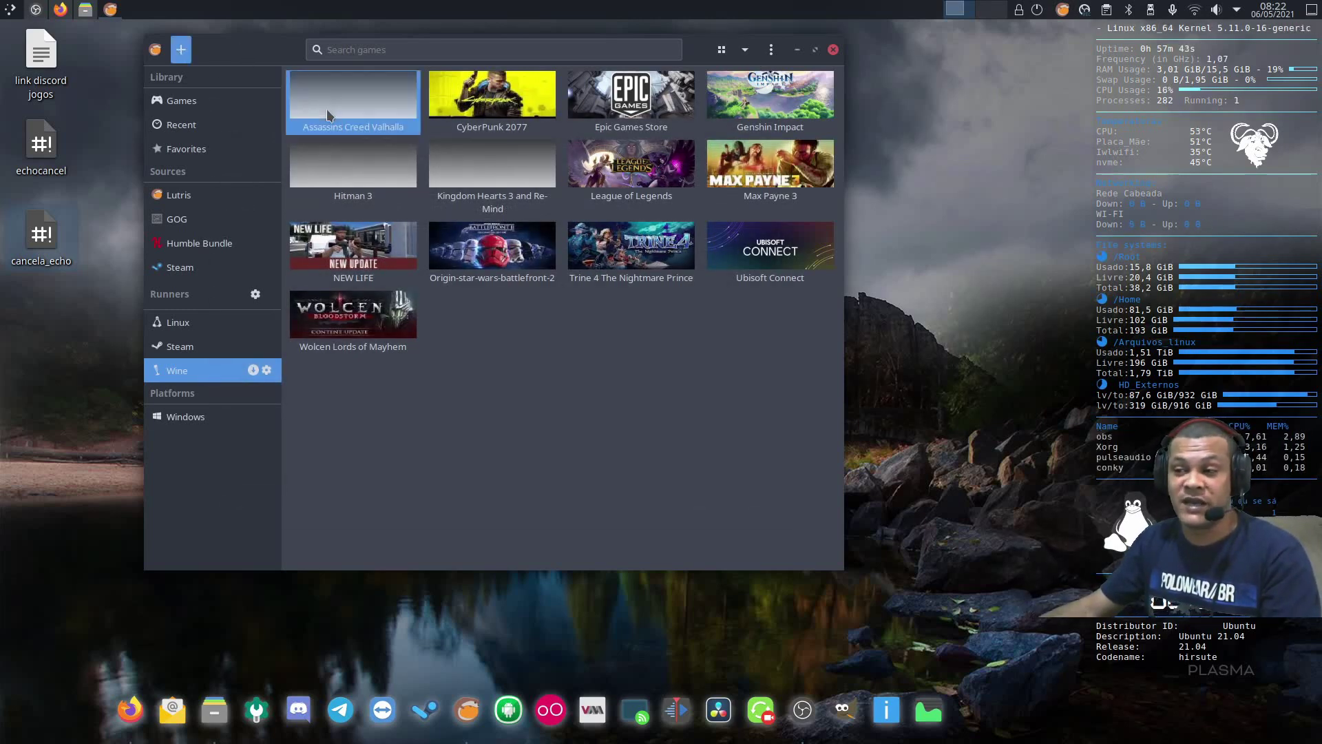
pyautogui.tripleClick(515, 239)
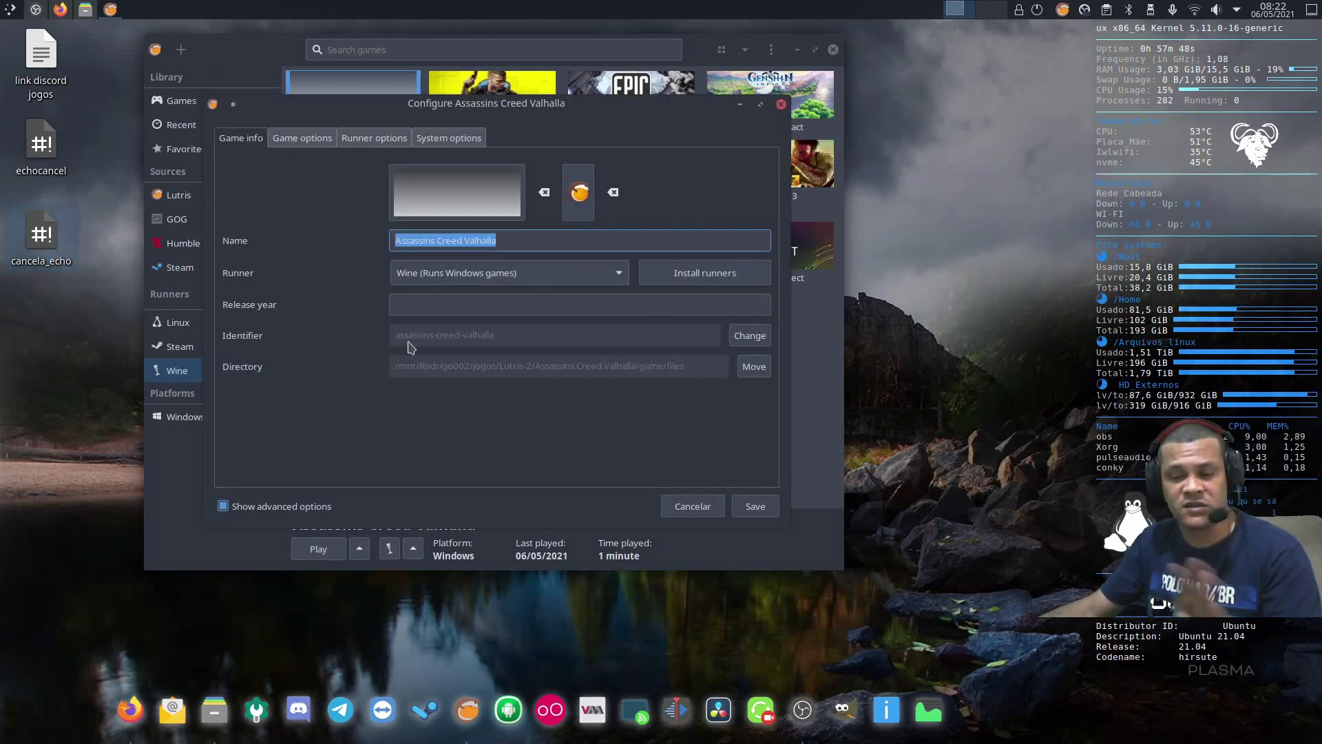
pyautogui.click(296, 139)
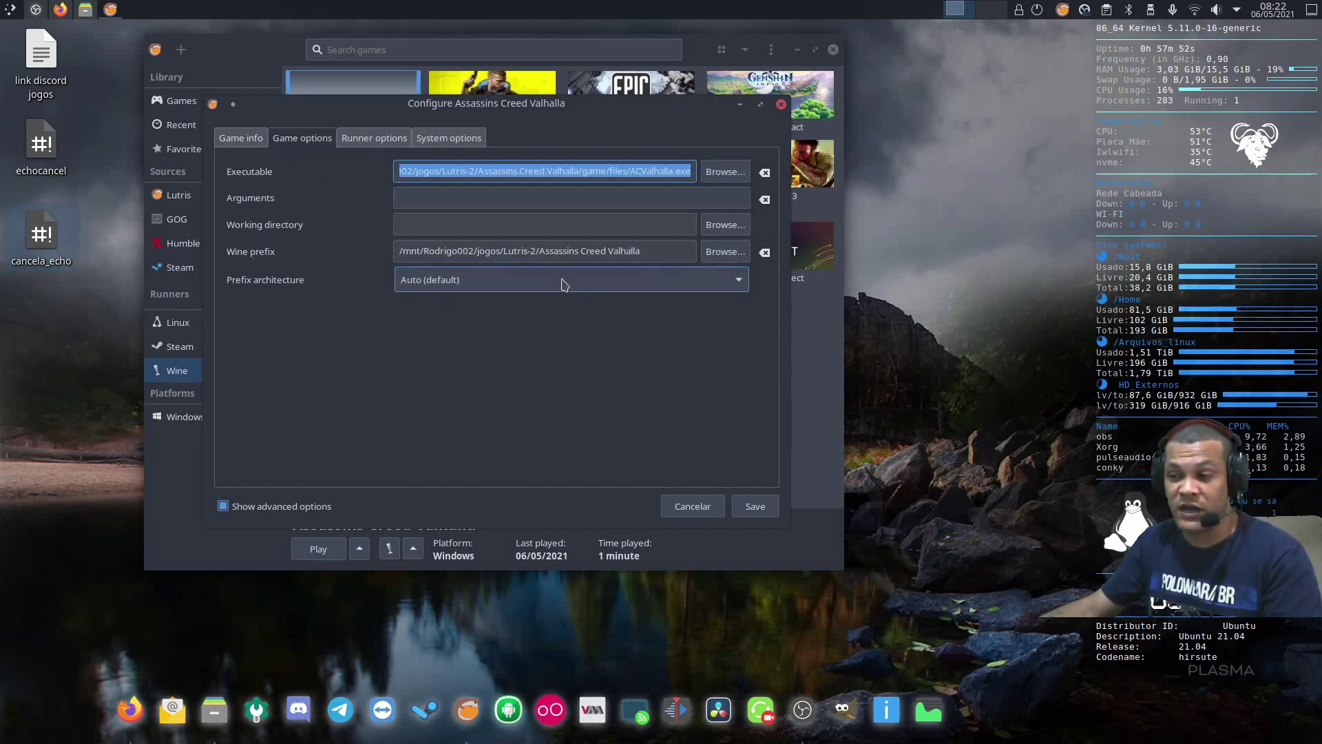
# Browse for a Wine prefix folder in jogos/Lutris-2, start creating a new folder there, and cancel the selection
pyautogui.click(726, 253)
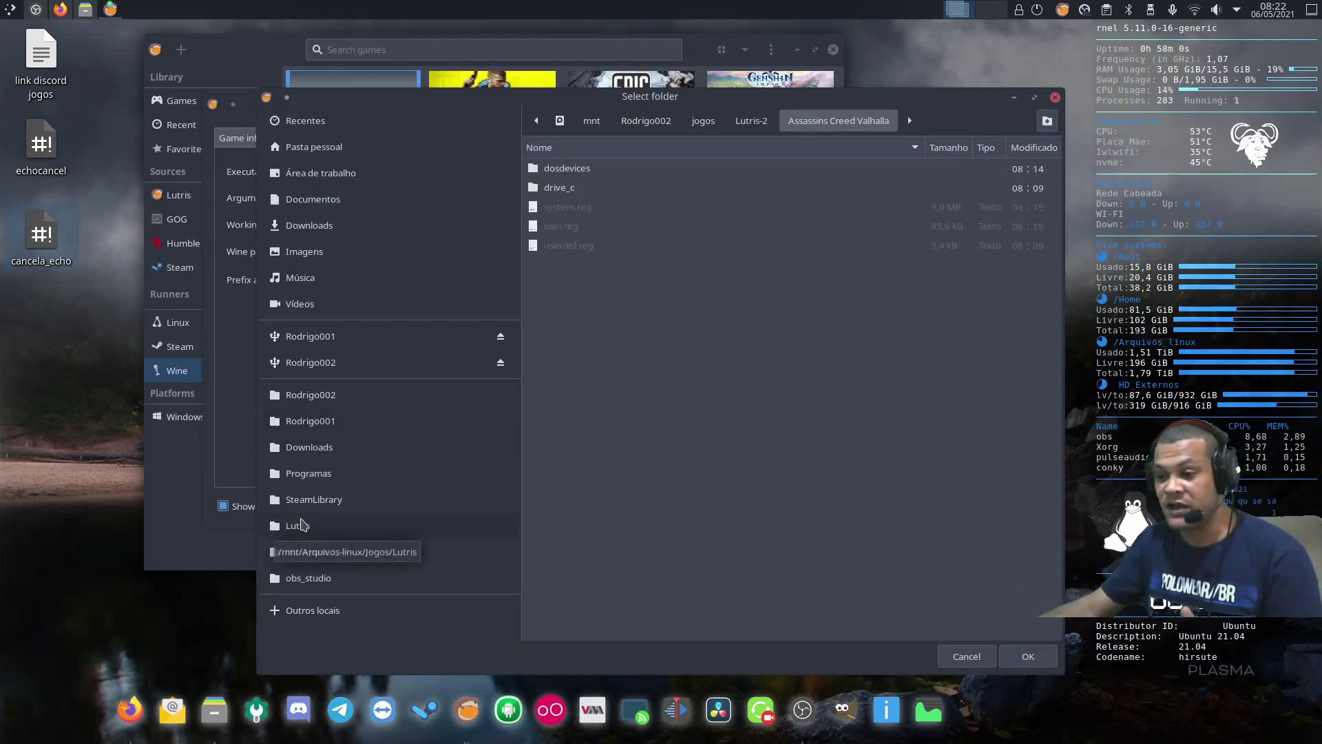
pyautogui.click(468, 362)
pyautogui.doubleClick(576, 202)
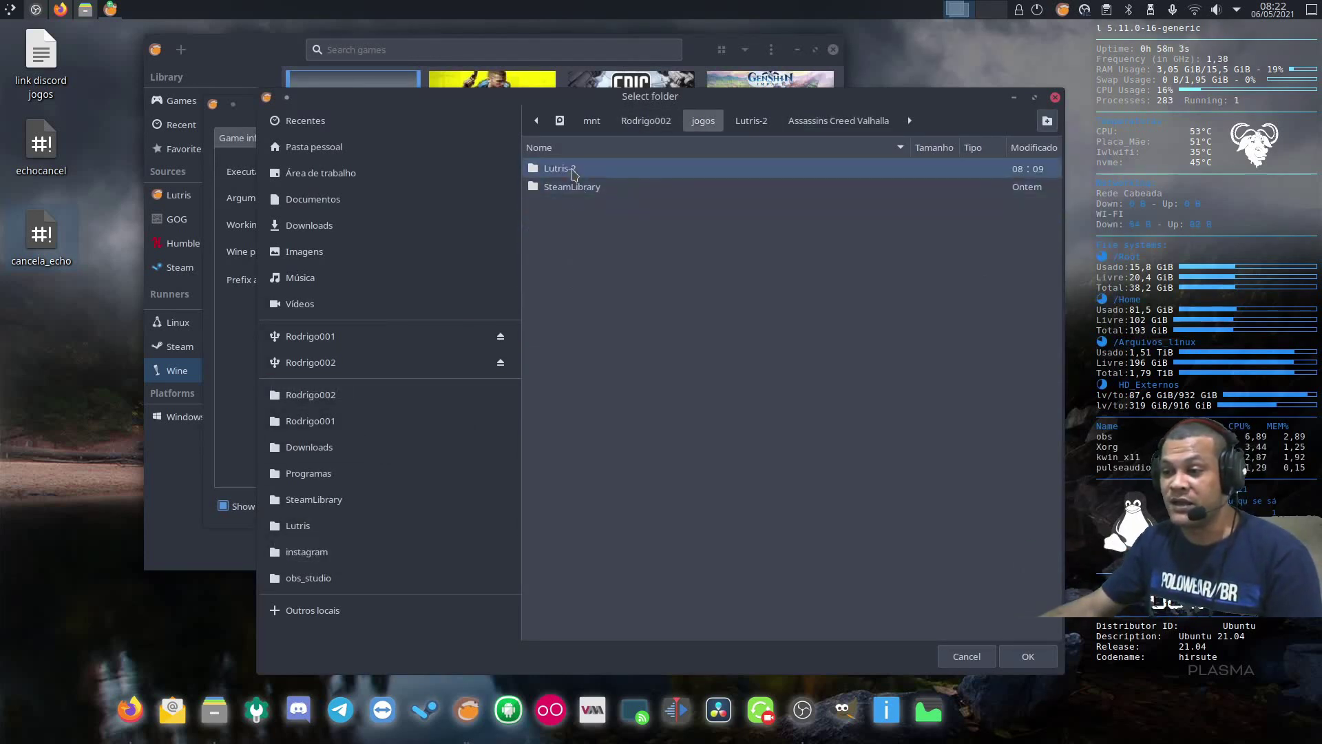
pyautogui.doubleClick(576, 199)
pyautogui.click(596, 190)
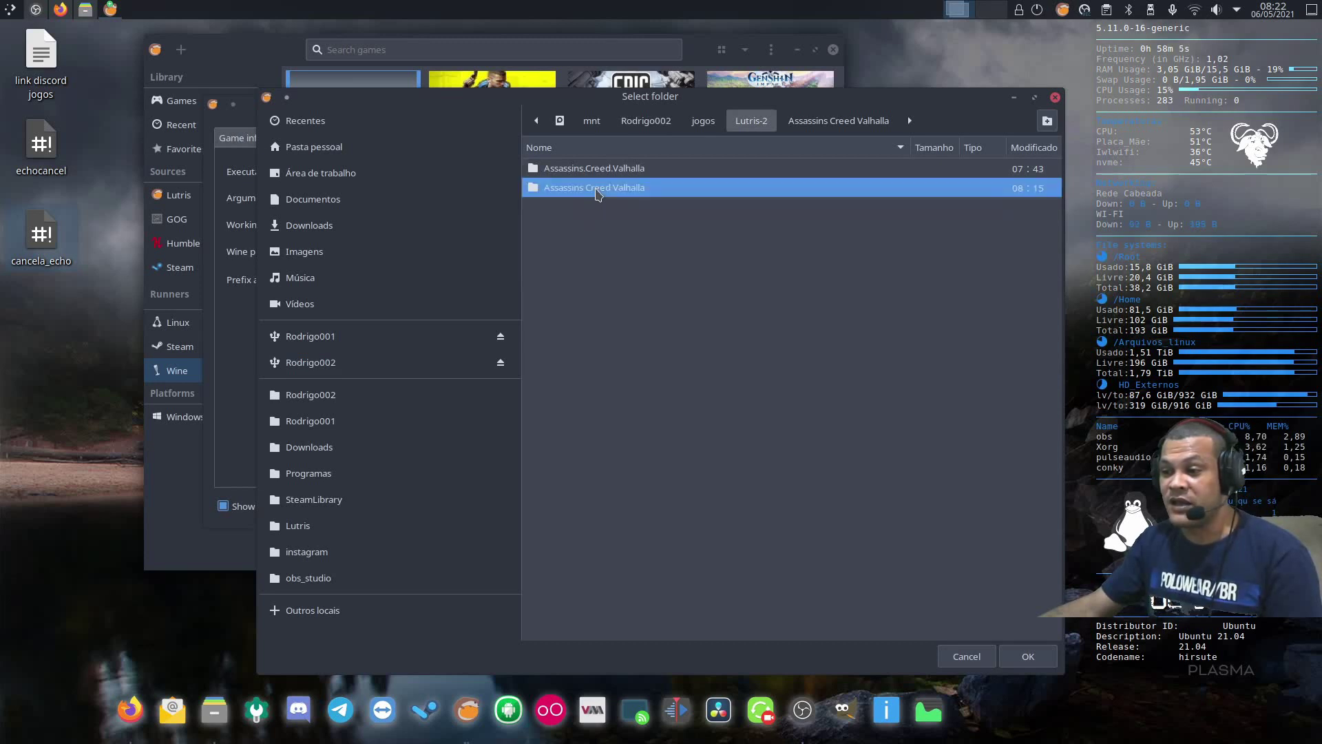
pyautogui.click(1047, 121)
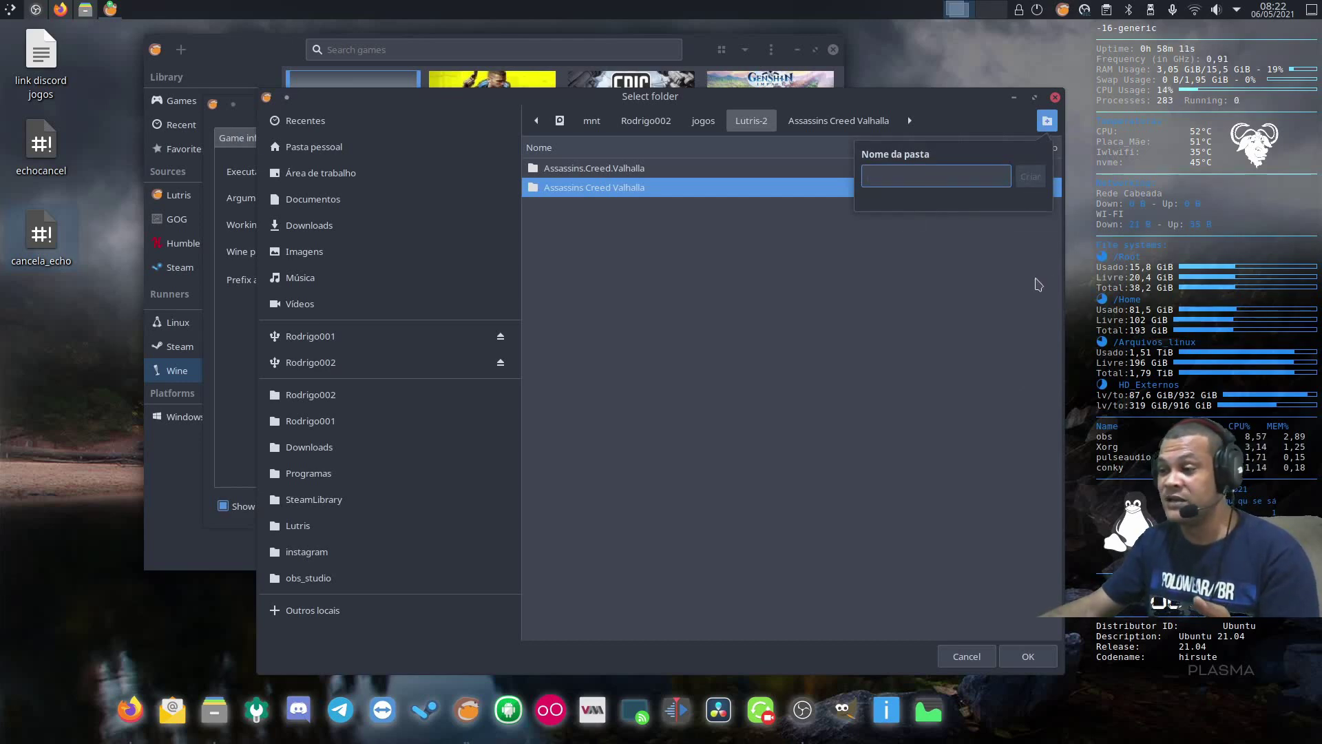
pyautogui.press('Escape')
pyautogui.click(967, 655)
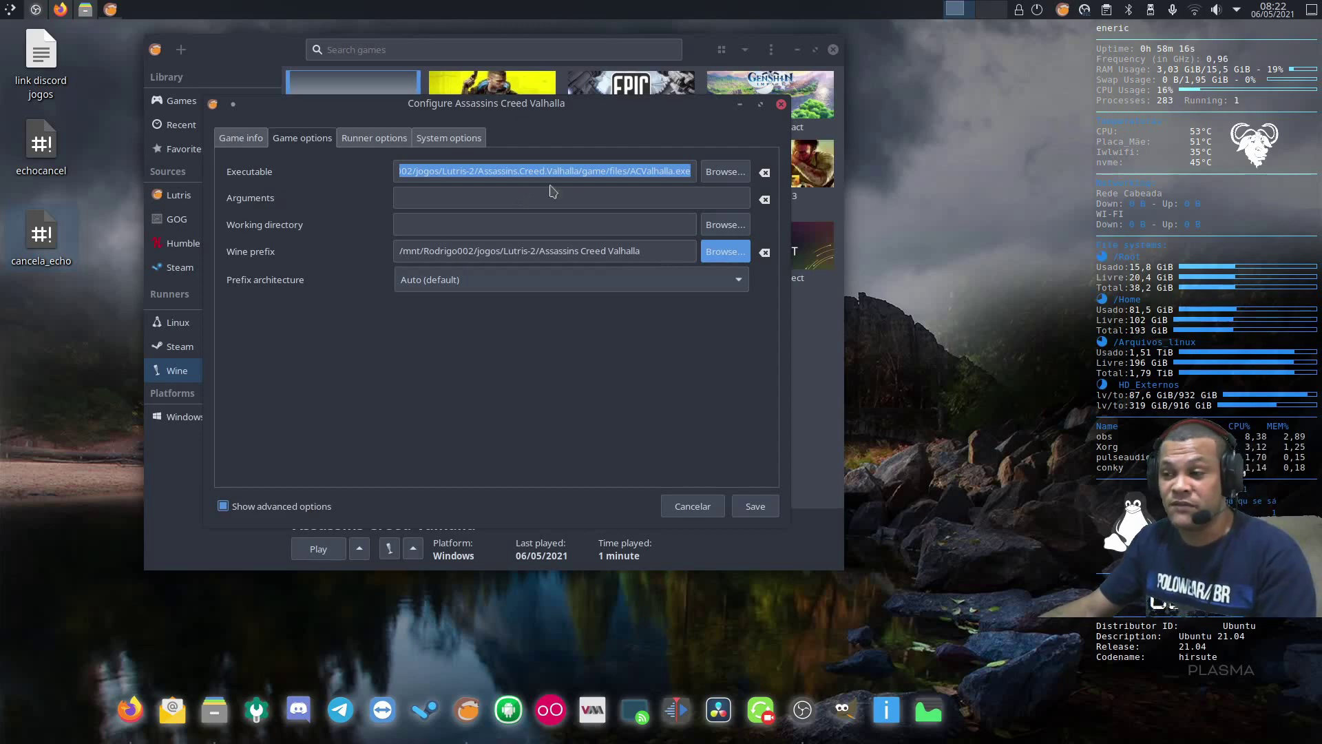
# Set the game's executable to ACValhalla.exe from jogos/Lutris-2/Assassins.Creed.Valhalla/game/files
pyautogui.click(723, 172)
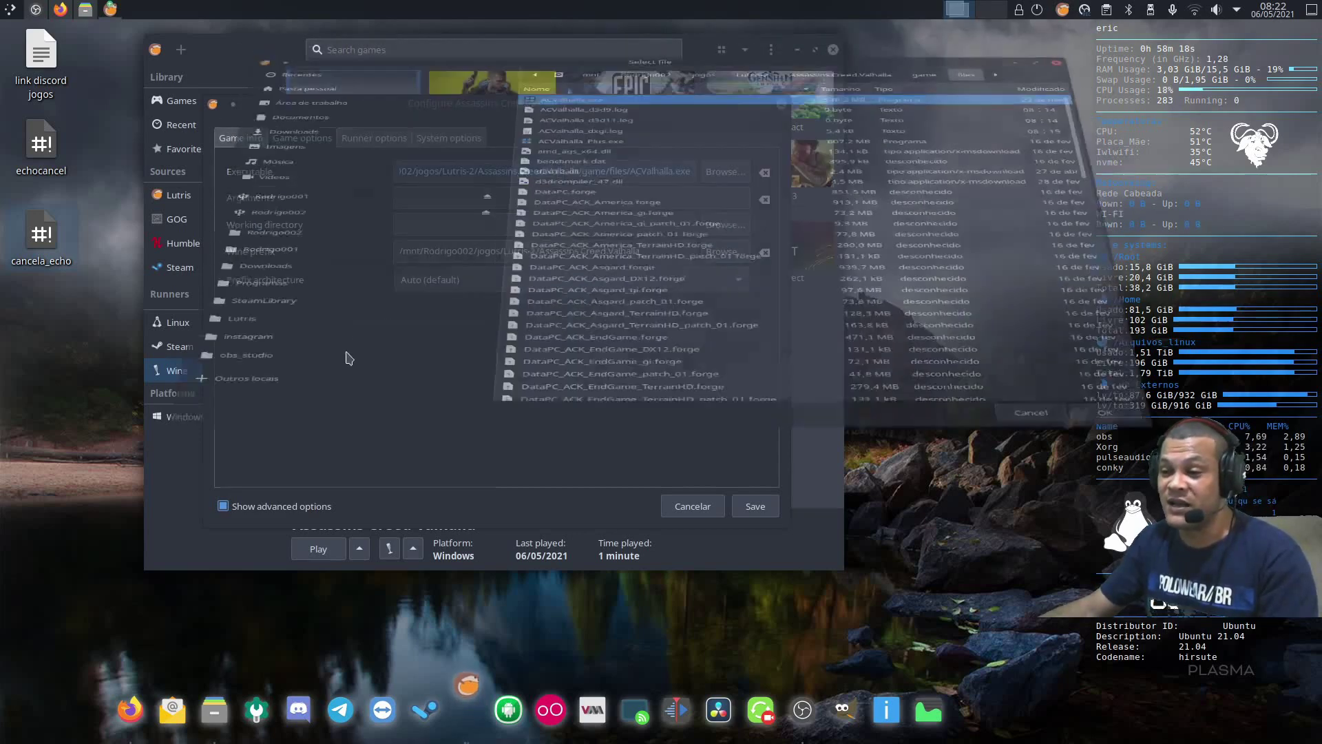
pyautogui.click(324, 368)
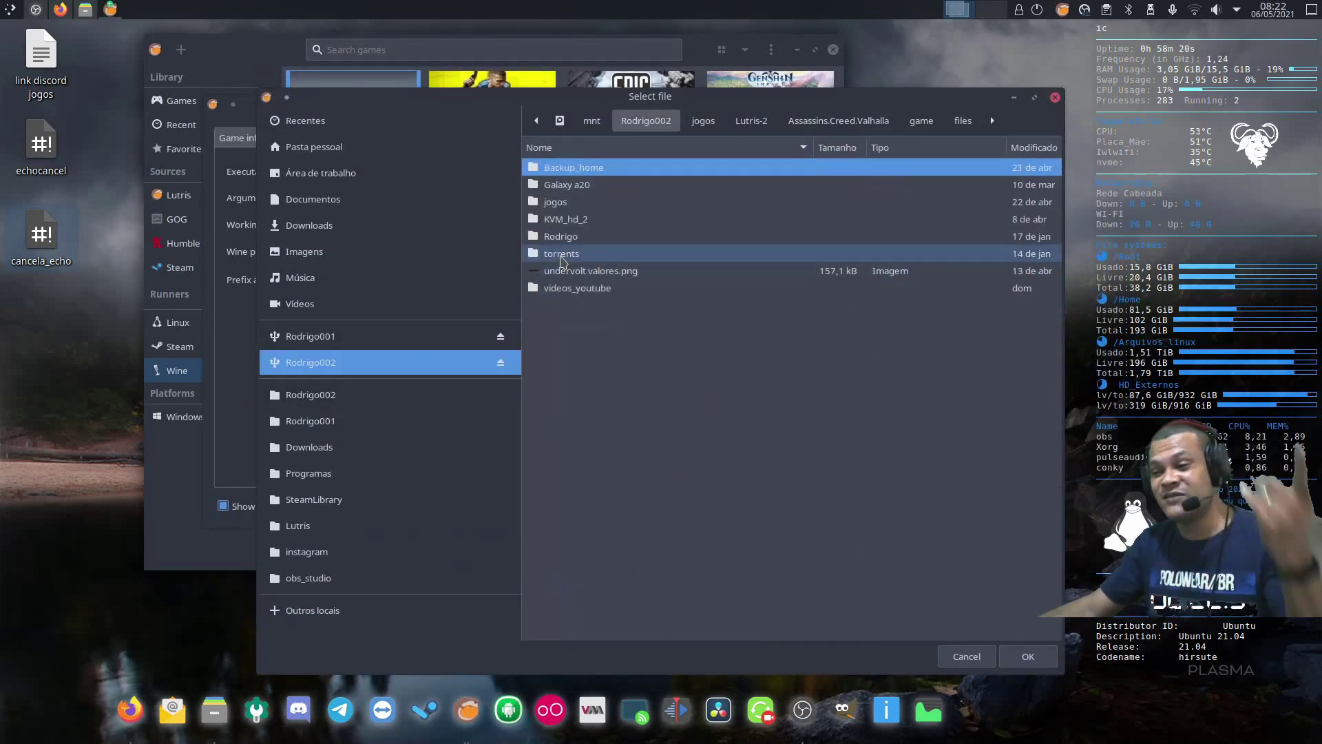
pyautogui.doubleClick(599, 202)
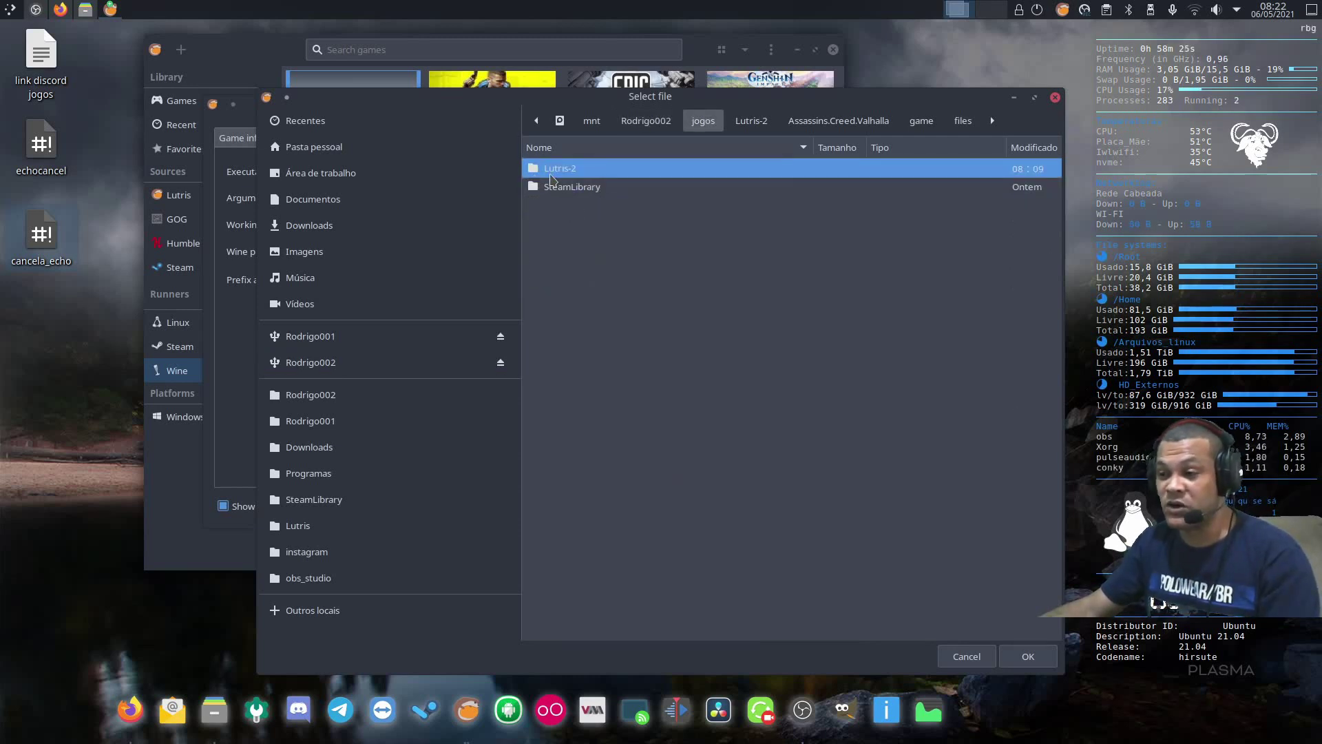
pyautogui.doubleClick(551, 176)
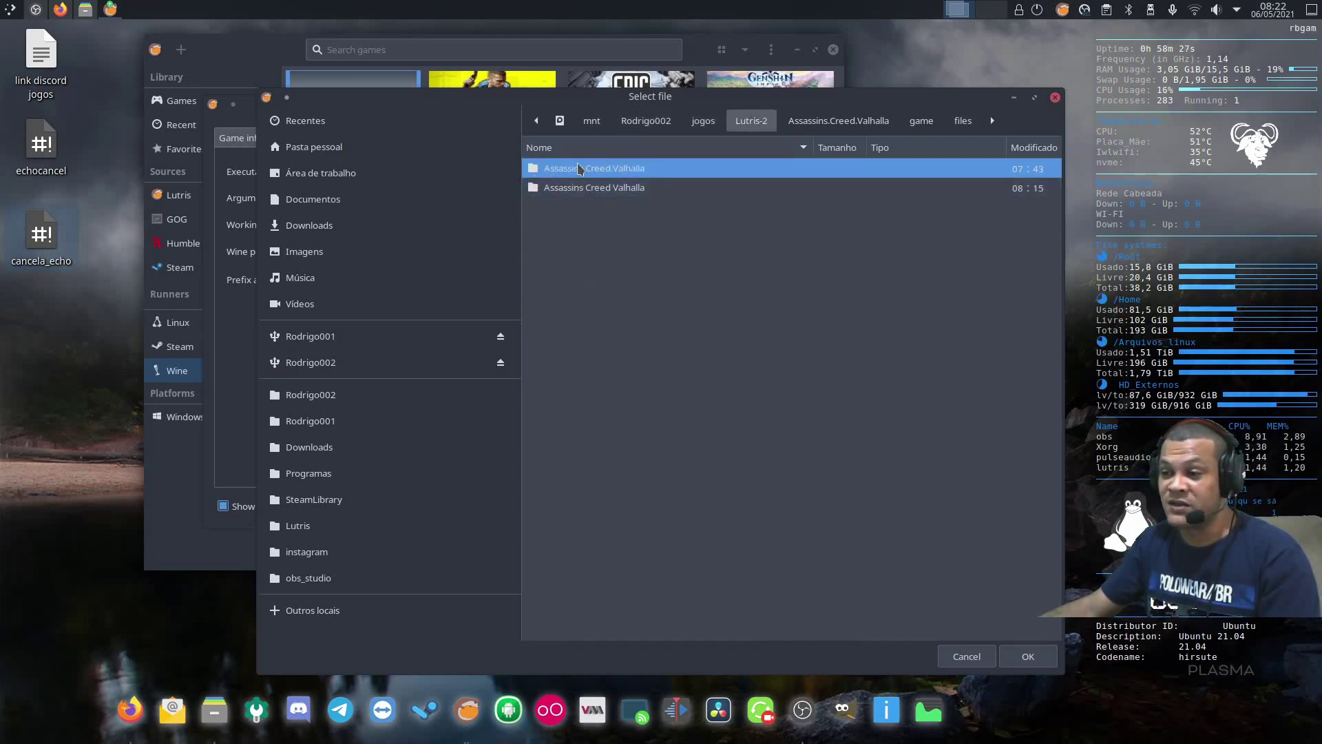
pyautogui.doubleClick(634, 171)
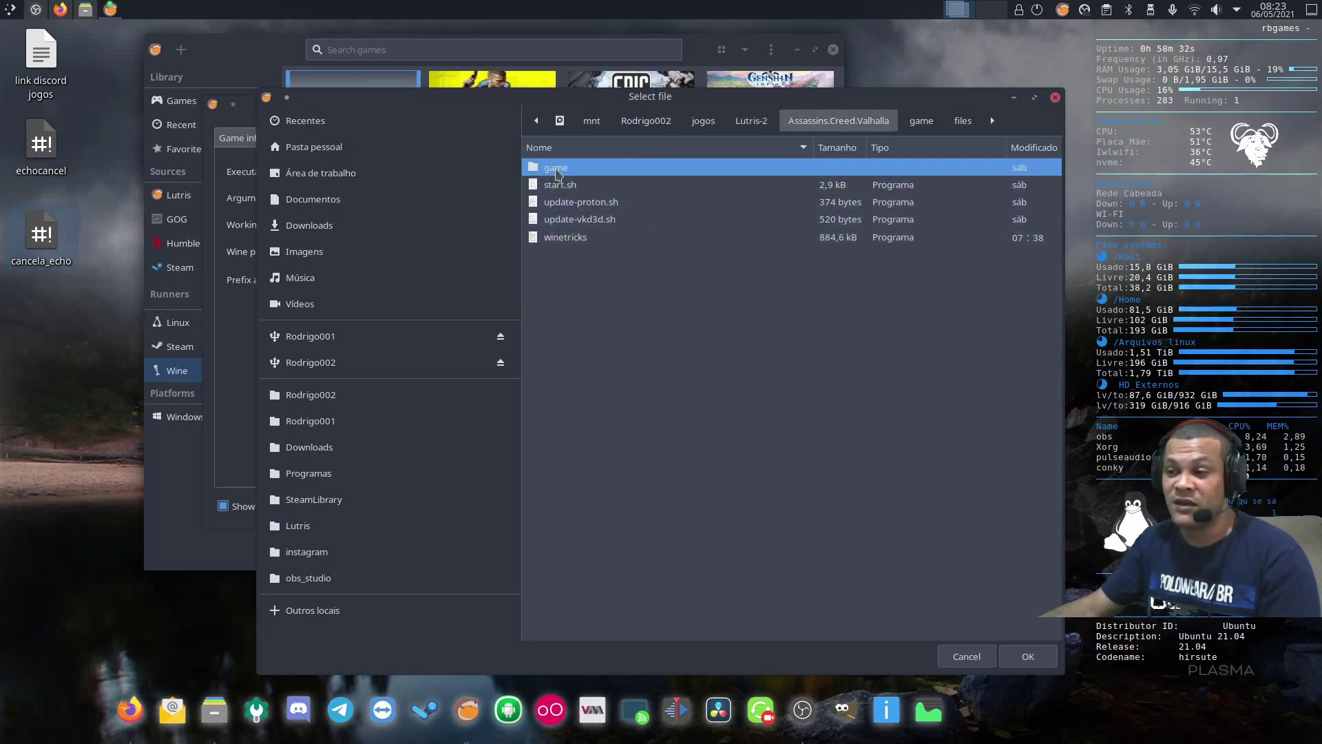
pyautogui.doubleClick(557, 171)
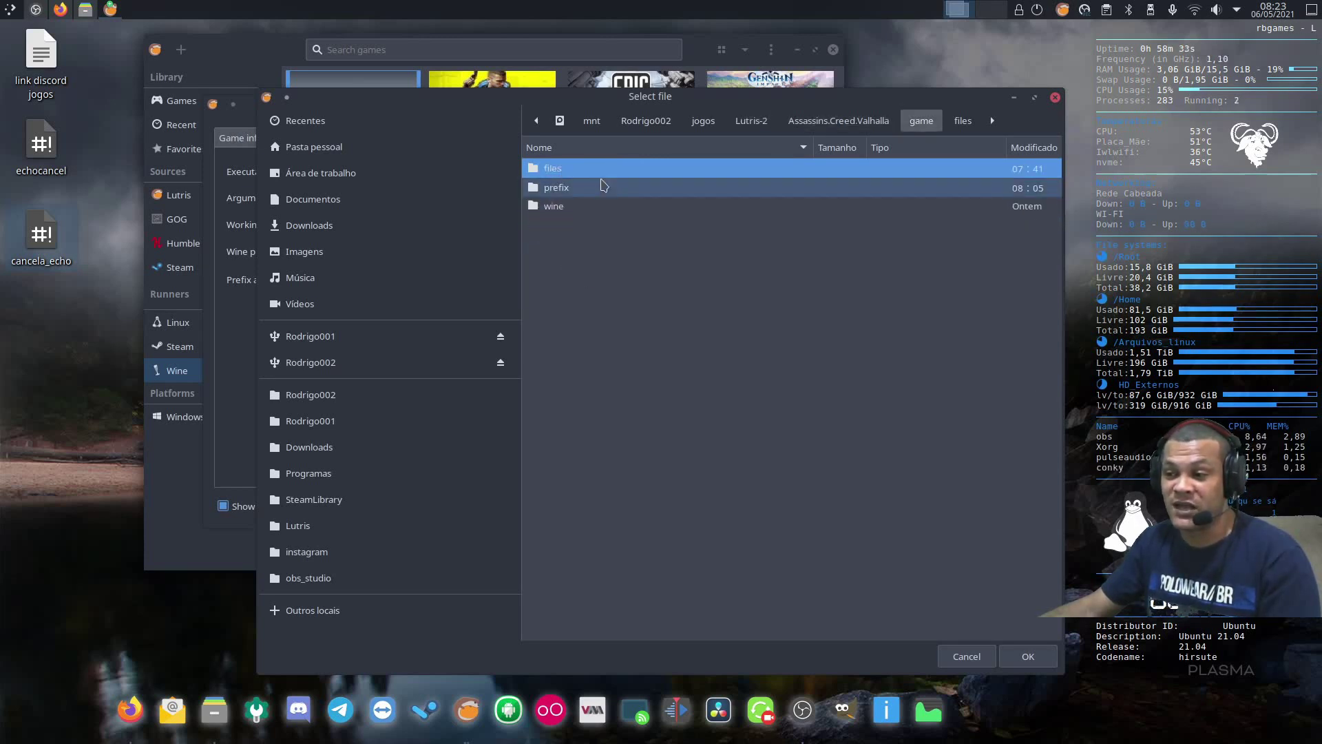
pyautogui.doubleClick(565, 169)
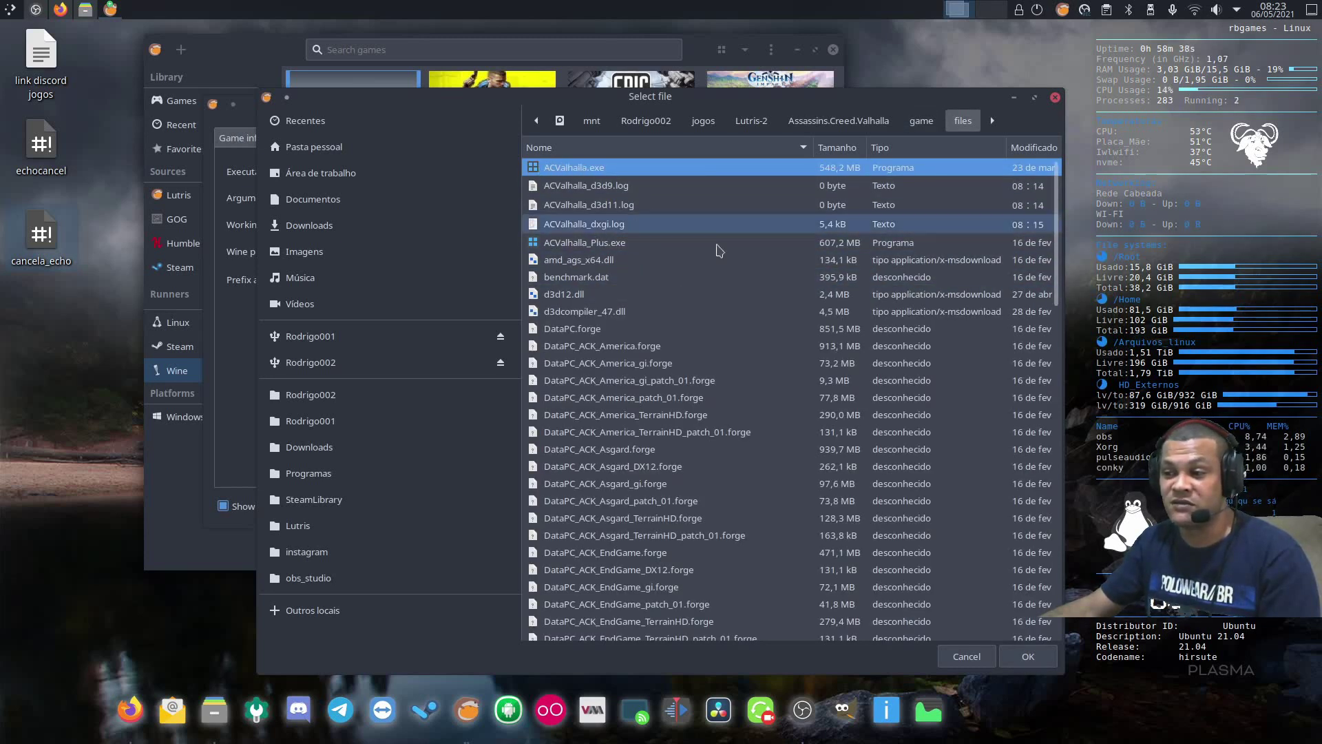
pyautogui.click(1037, 658)
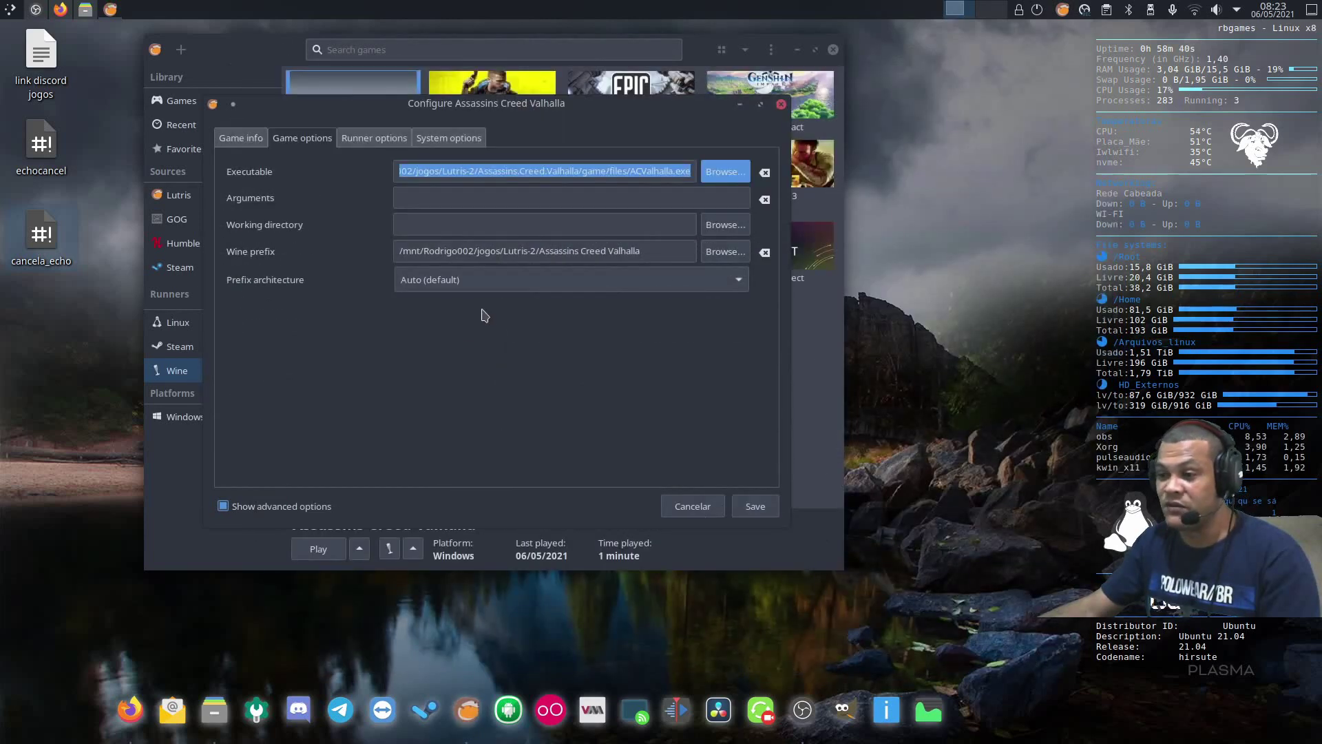
# Choose proton-tkg-6.7 as the game's Wine version in the runner options
pyautogui.click(374, 138)
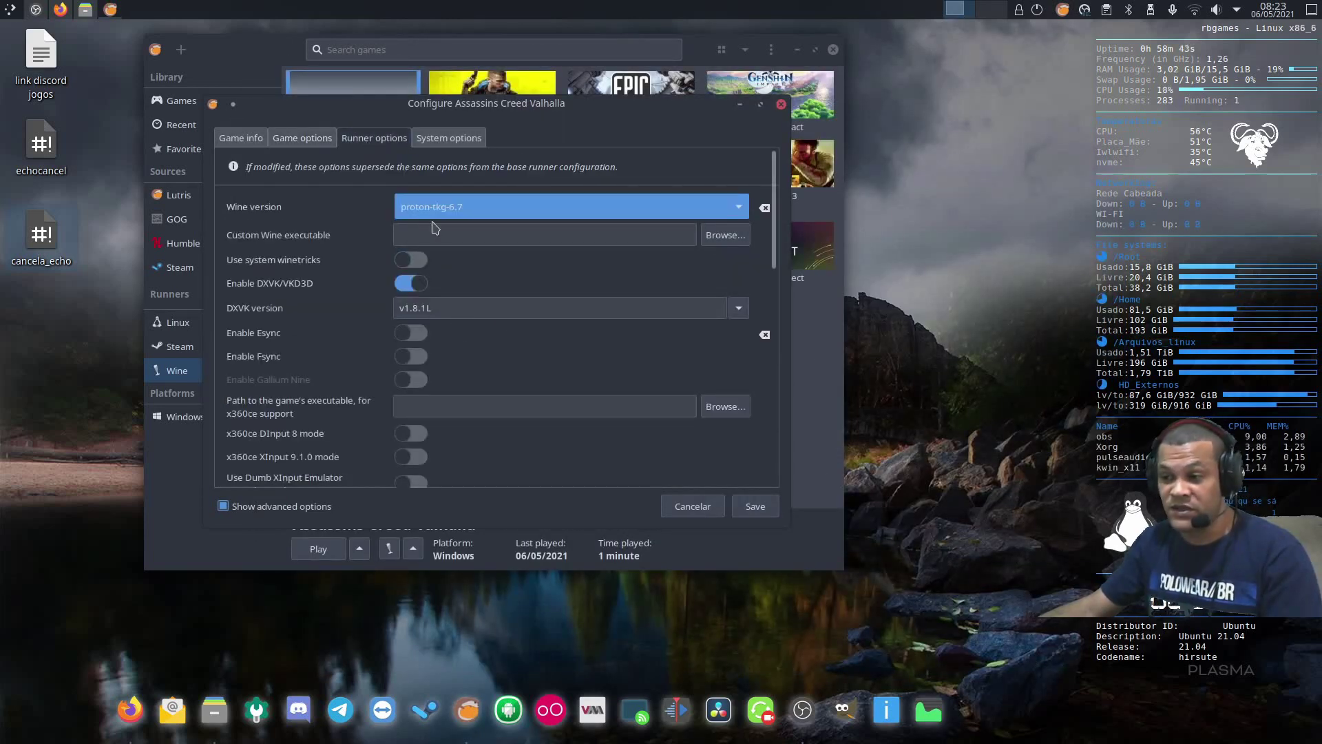
pyautogui.click(527, 211)
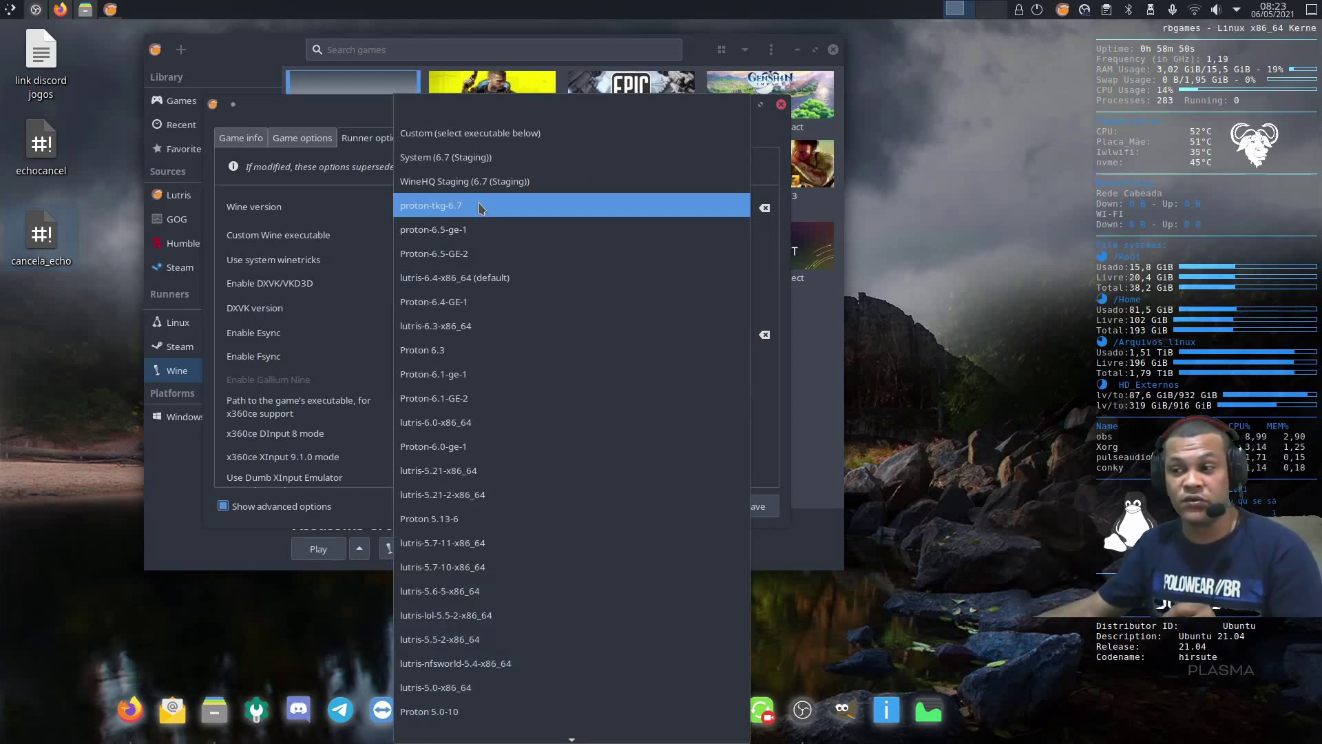
pyautogui.click(425, 214)
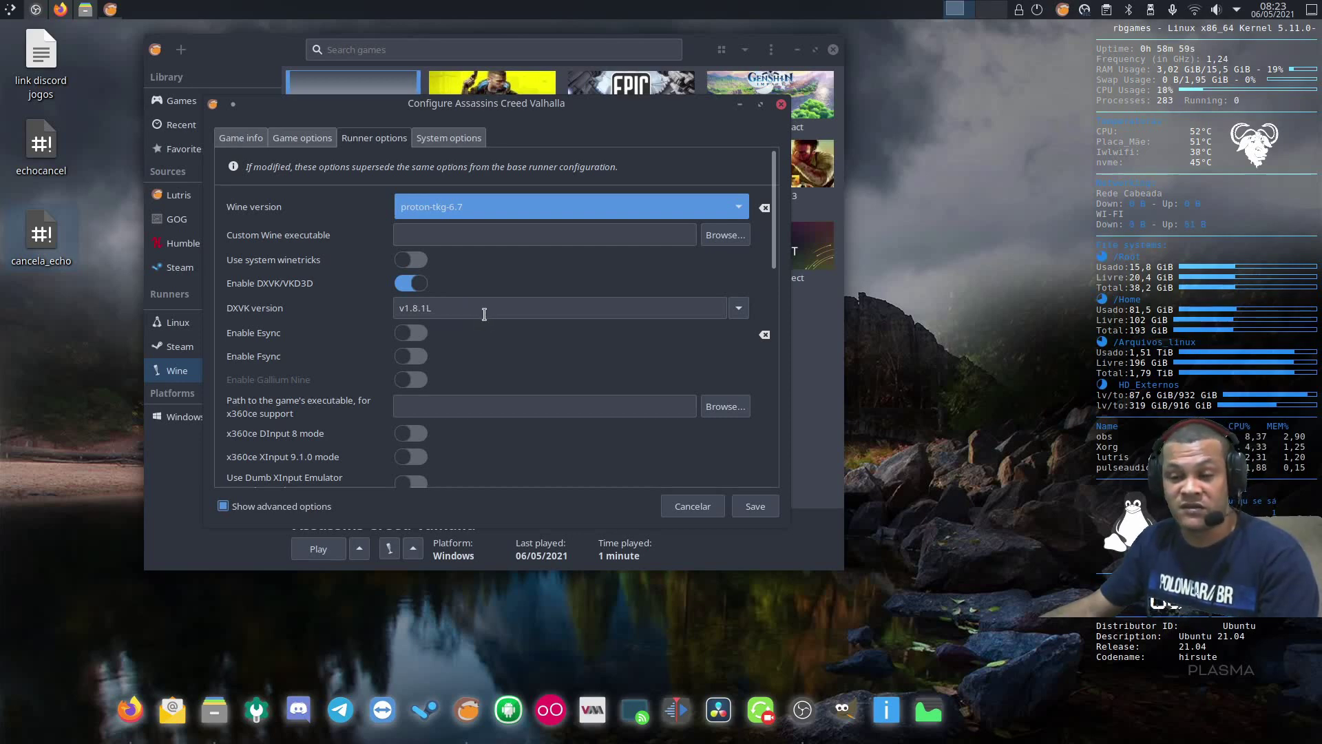
# Add a blank entry below the d3d12 entry in the game's DLL overrides
pyautogui.scroll(-10, 598, 361)
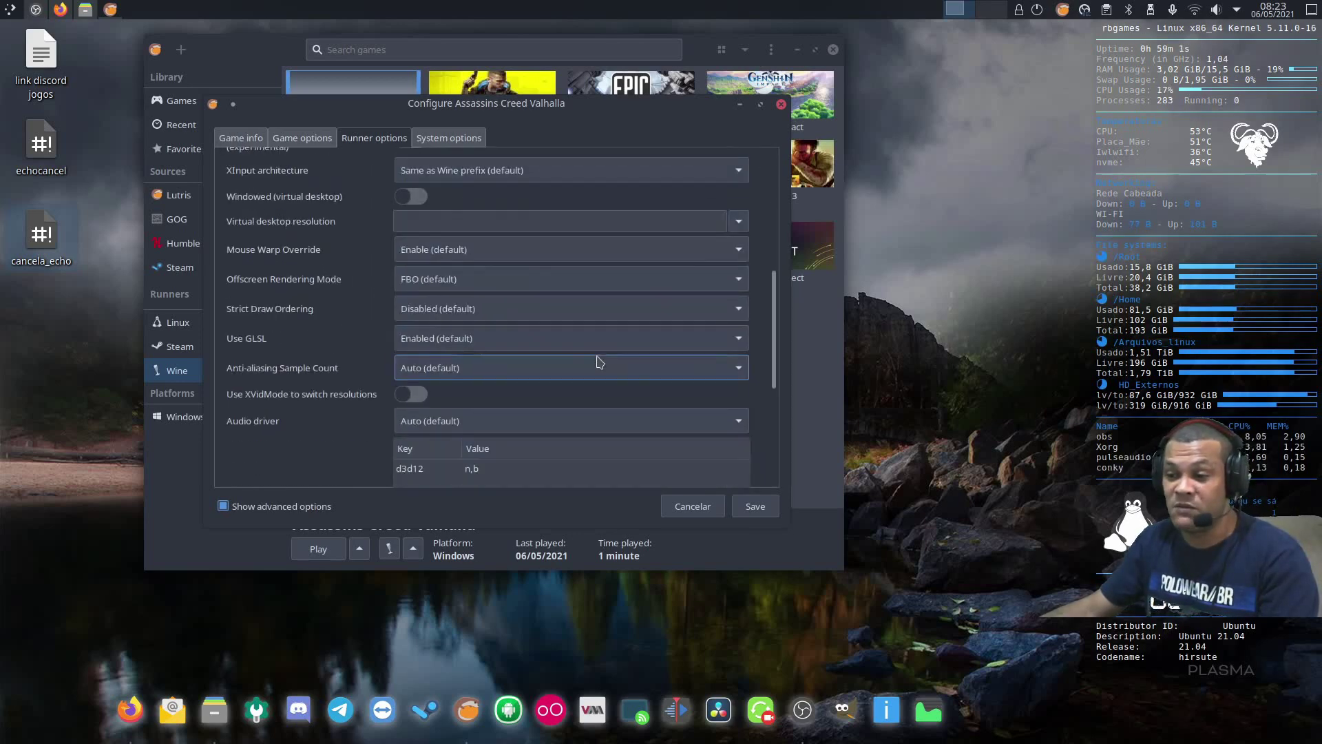
pyautogui.click(411, 296)
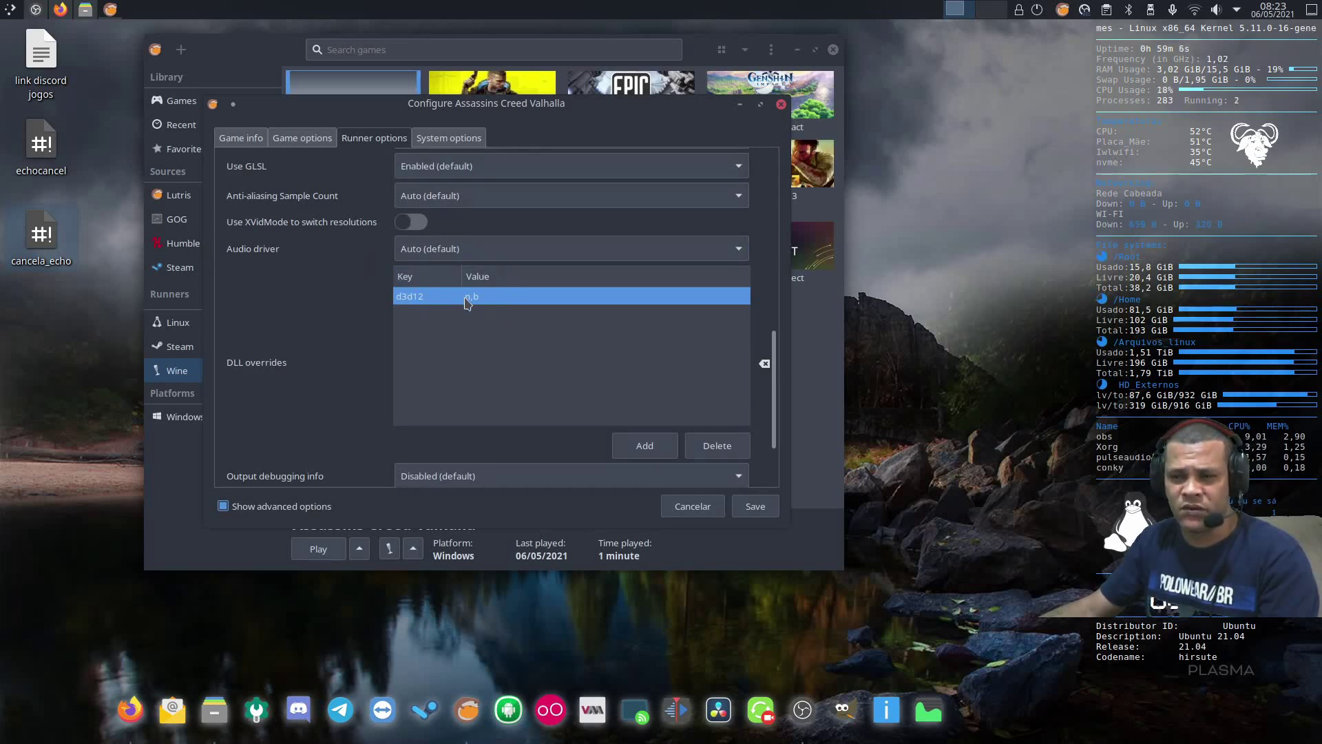
pyautogui.click(644, 446)
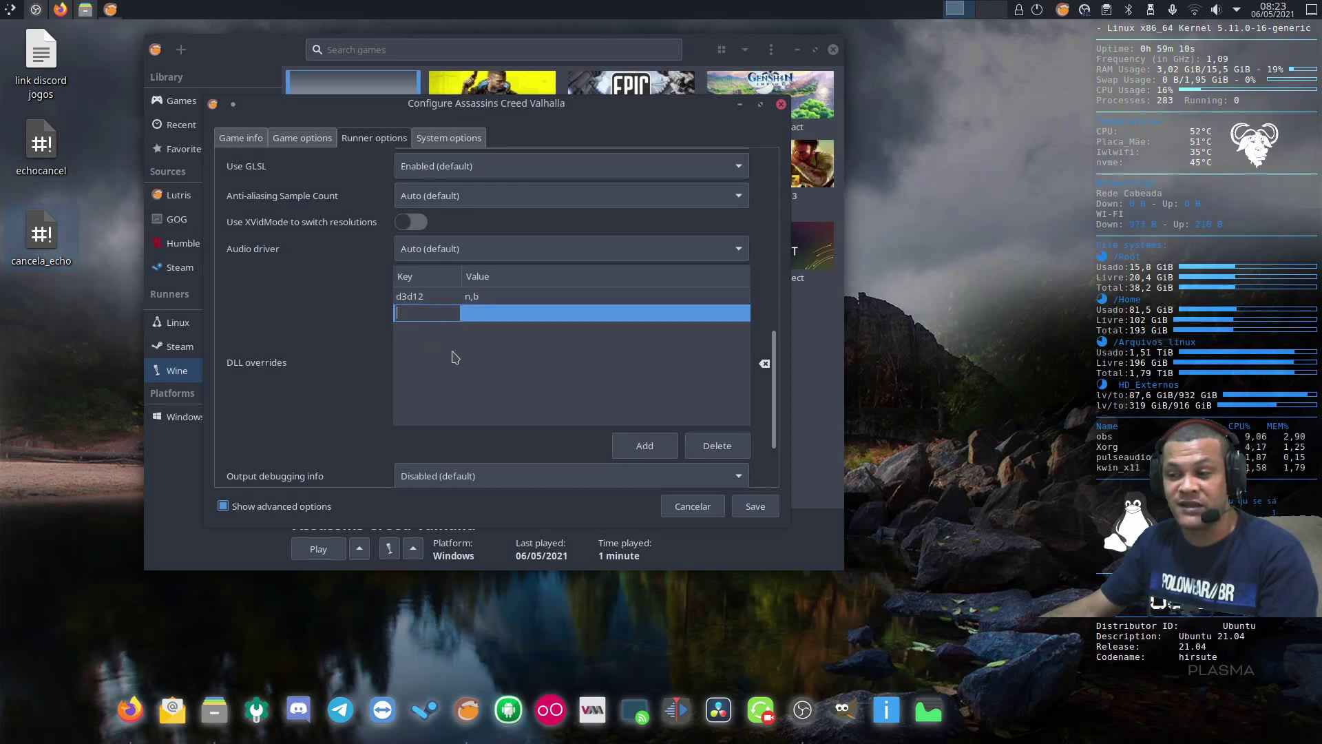
pyautogui.click(430, 355)
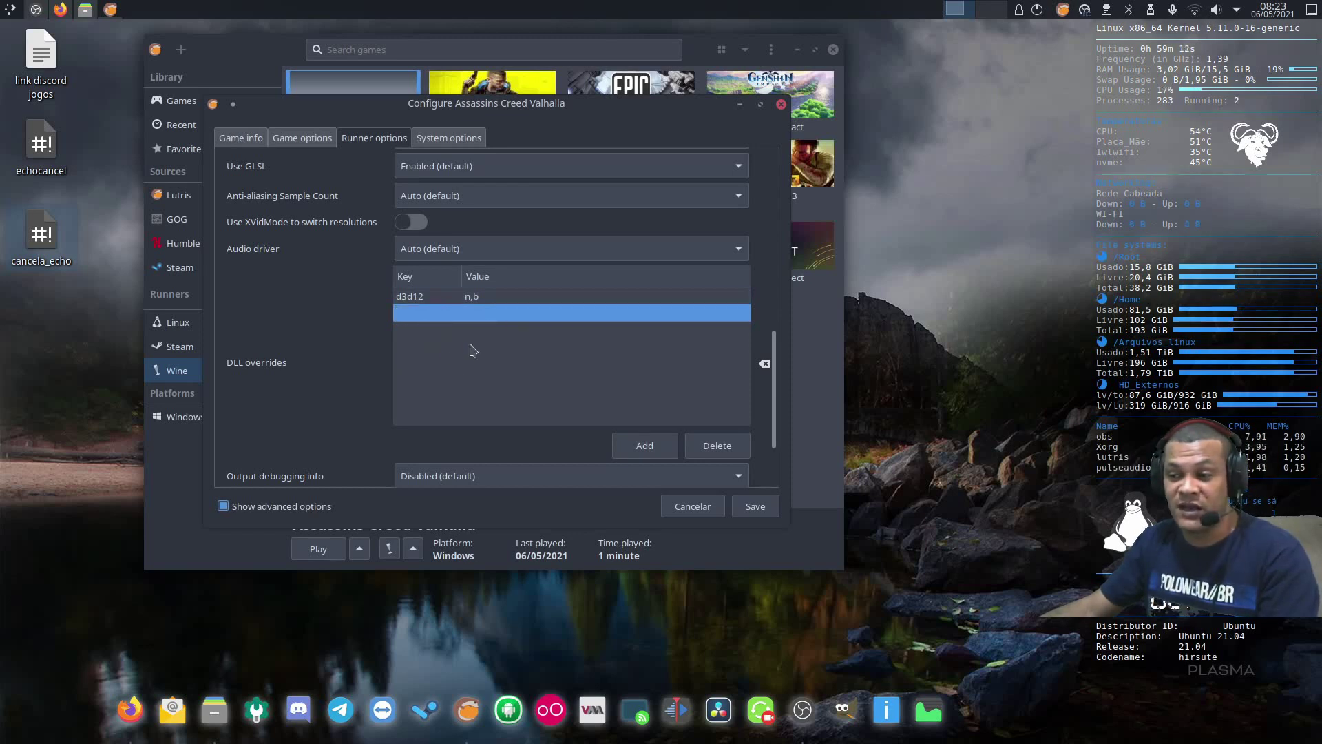
pyautogui.click(477, 313)
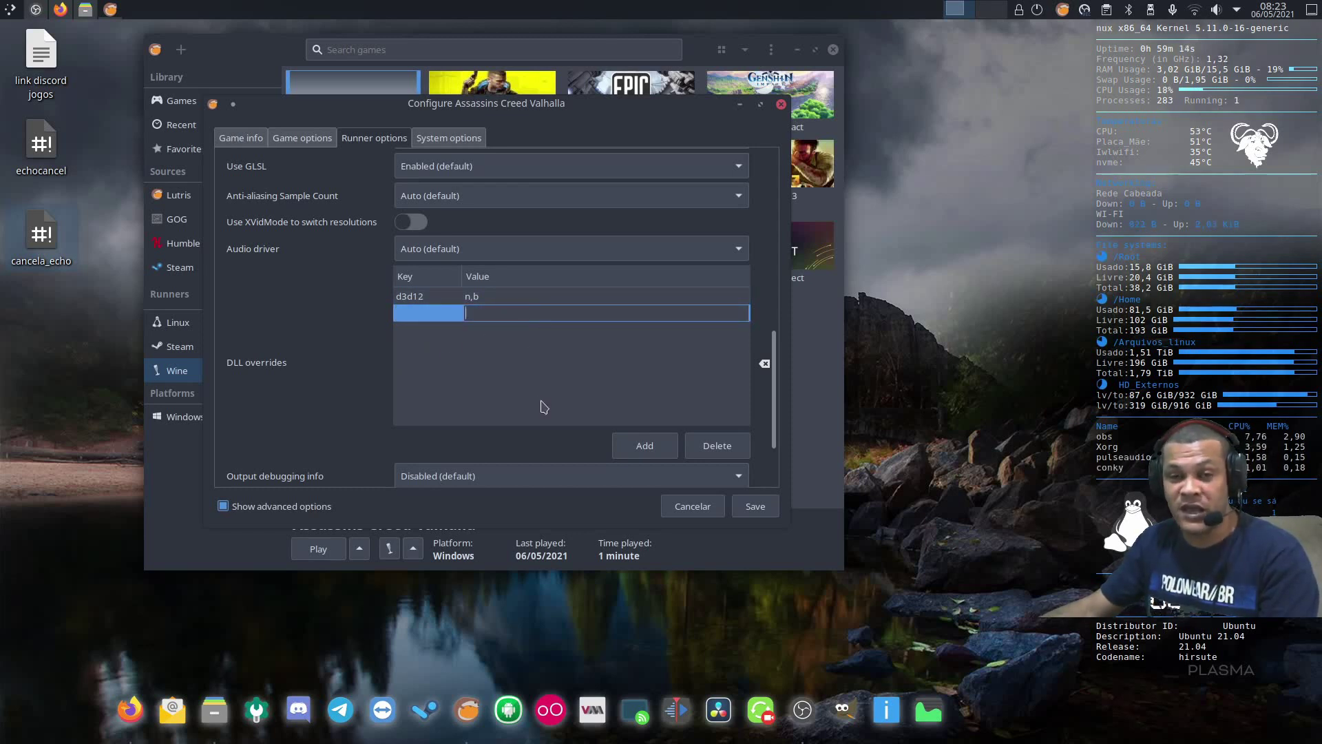
pyautogui.press('Return')
# Delete the WINEESYNC environment variable from the game's system options and save the configuration
pyautogui.hotkey('ctrl', 'pagedown')
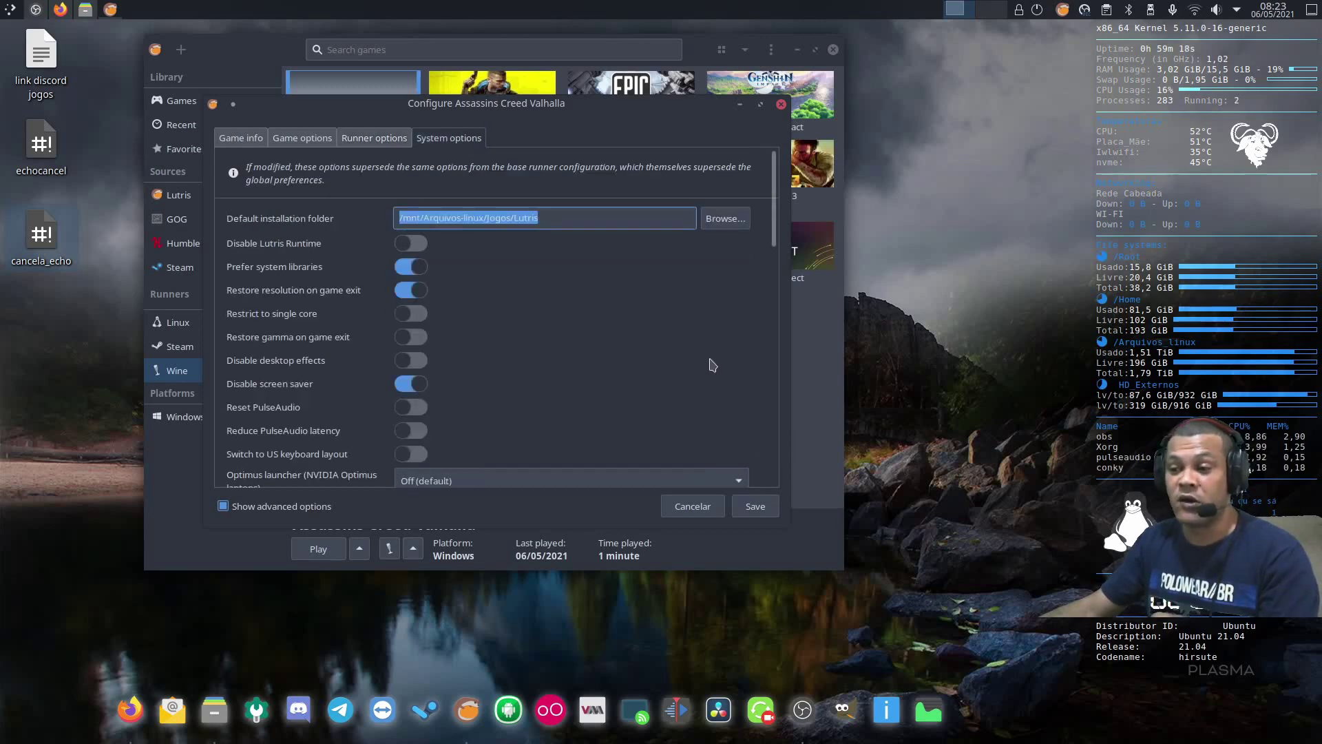
pyautogui.scroll(-9, 712, 365)
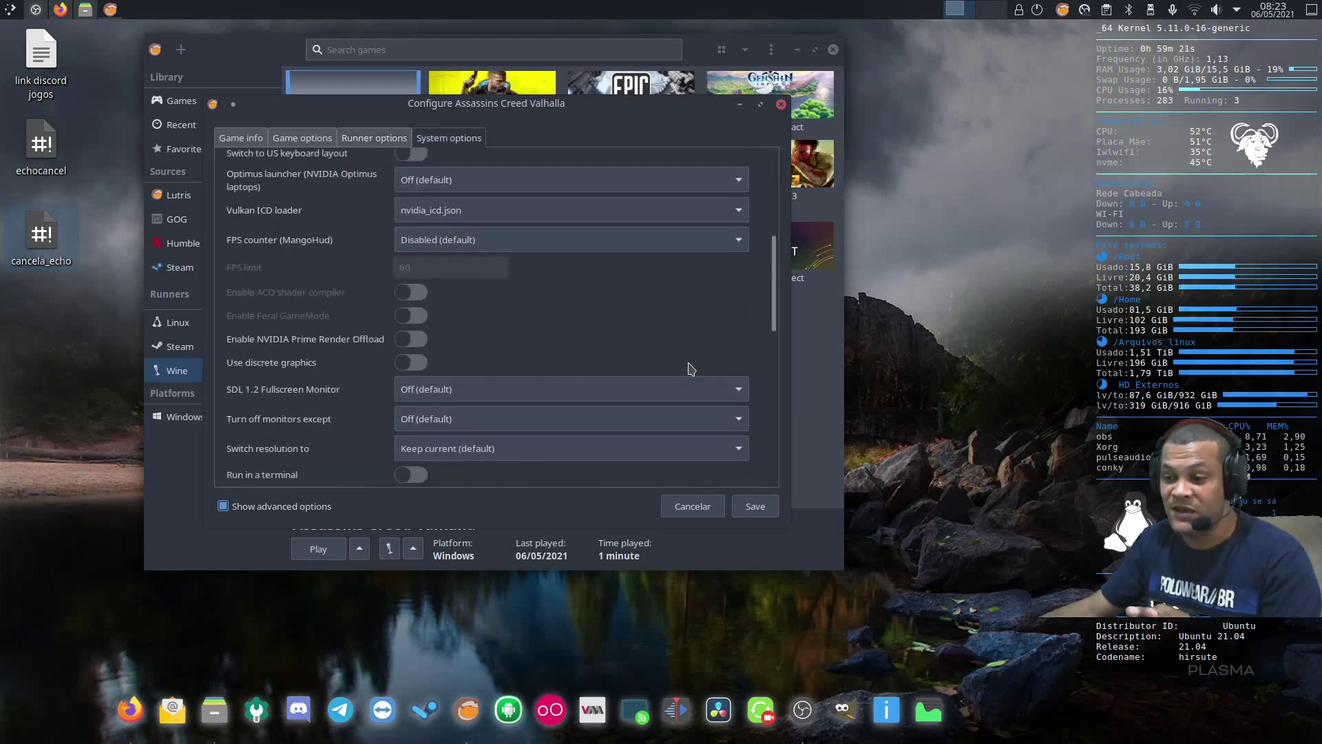
pyautogui.scroll(-10, 691, 368)
pyautogui.scroll(1, 468, 306)
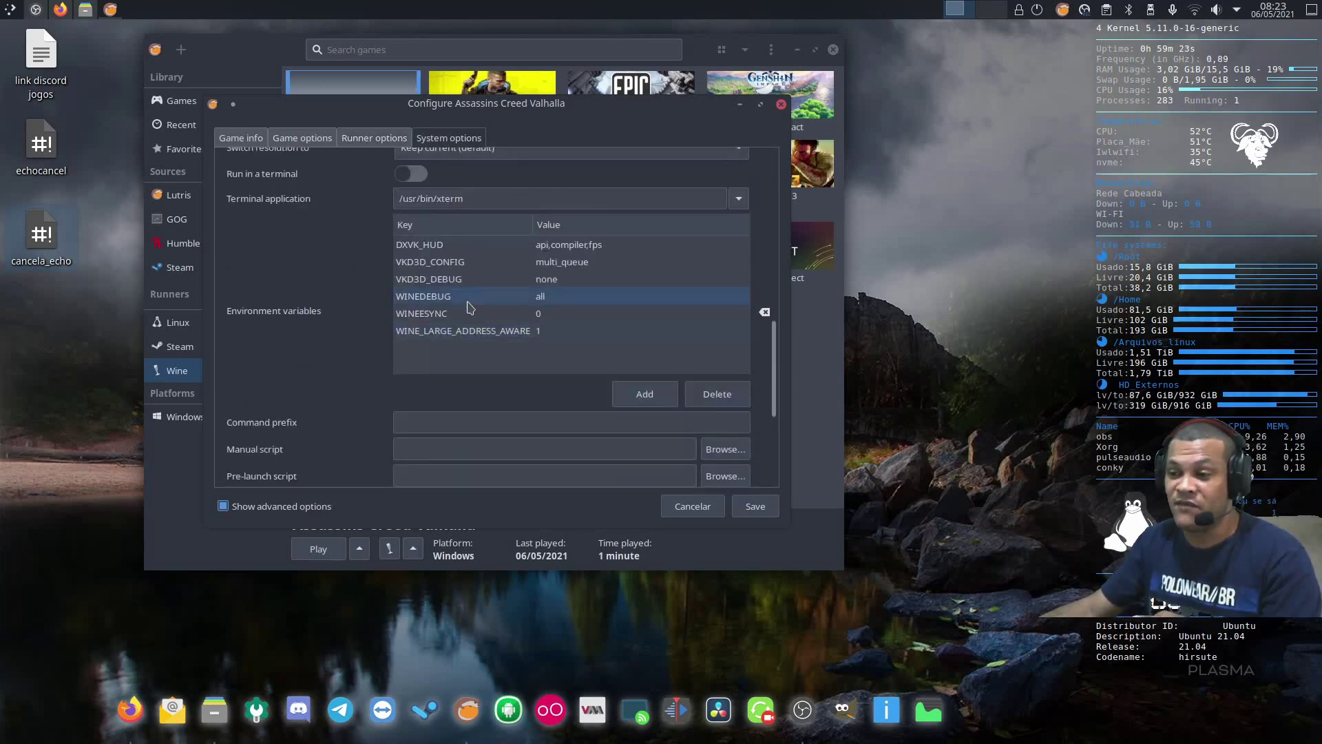
pyautogui.click(421, 263)
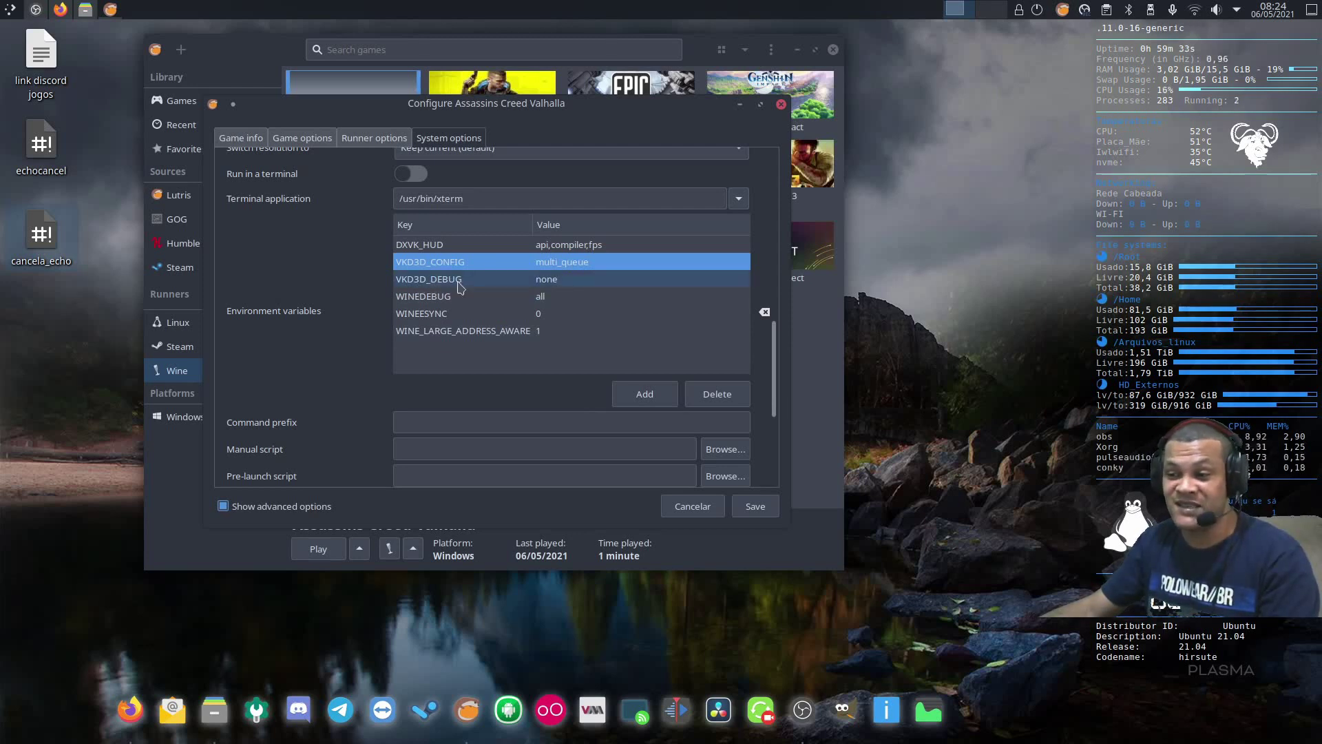
pyautogui.click(441, 315)
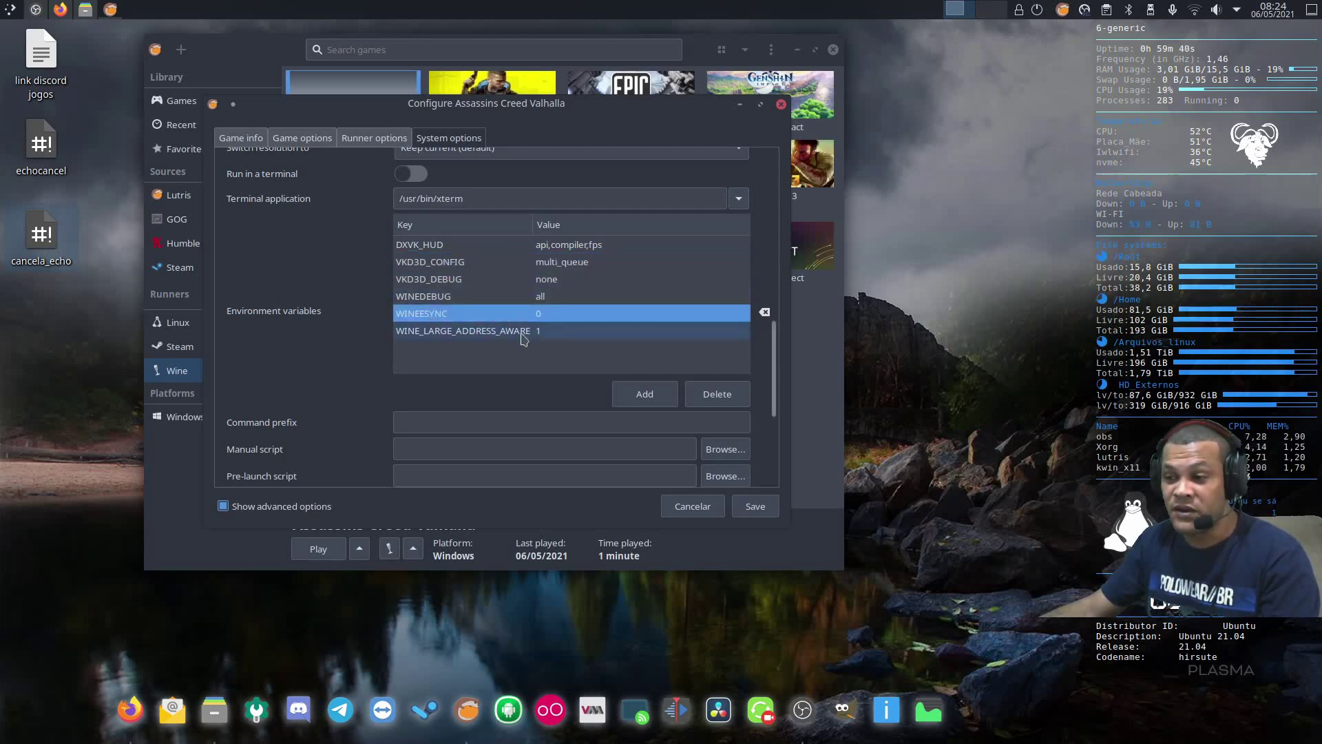
pyautogui.click(717, 394)
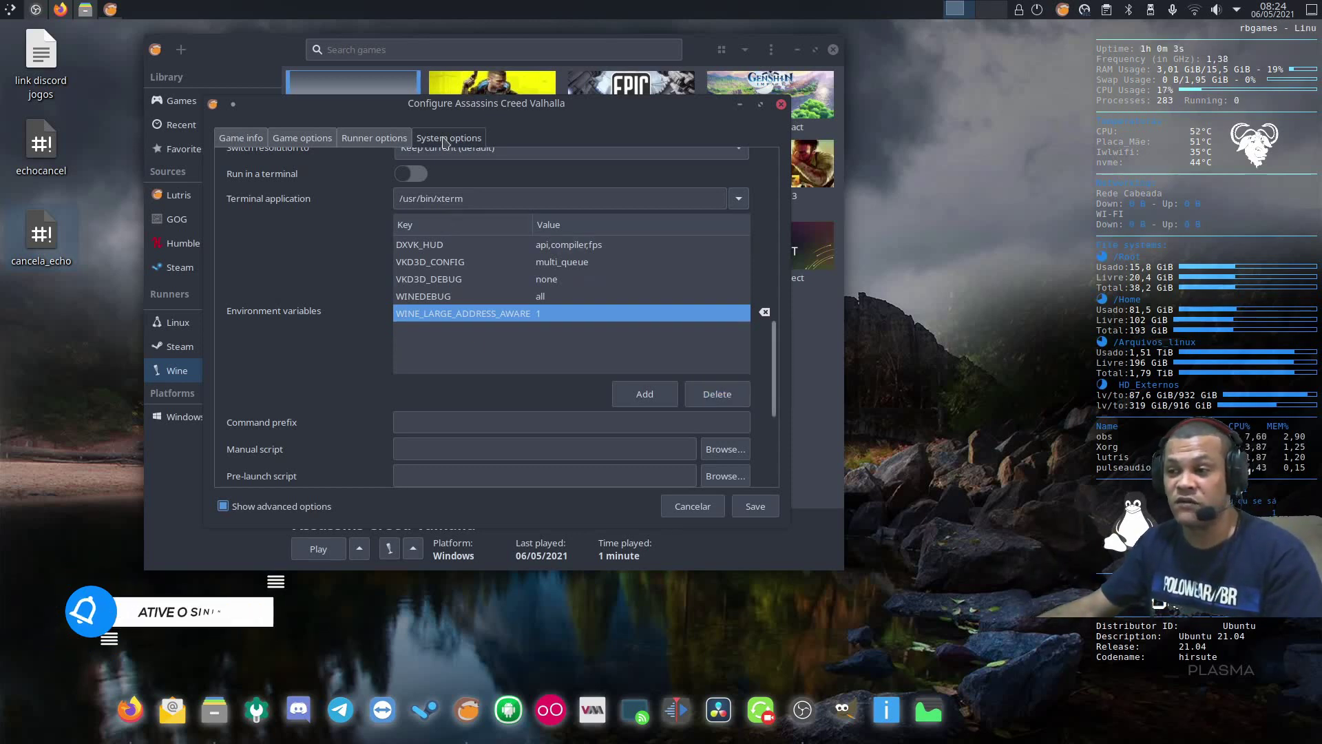
pyautogui.click(758, 507)
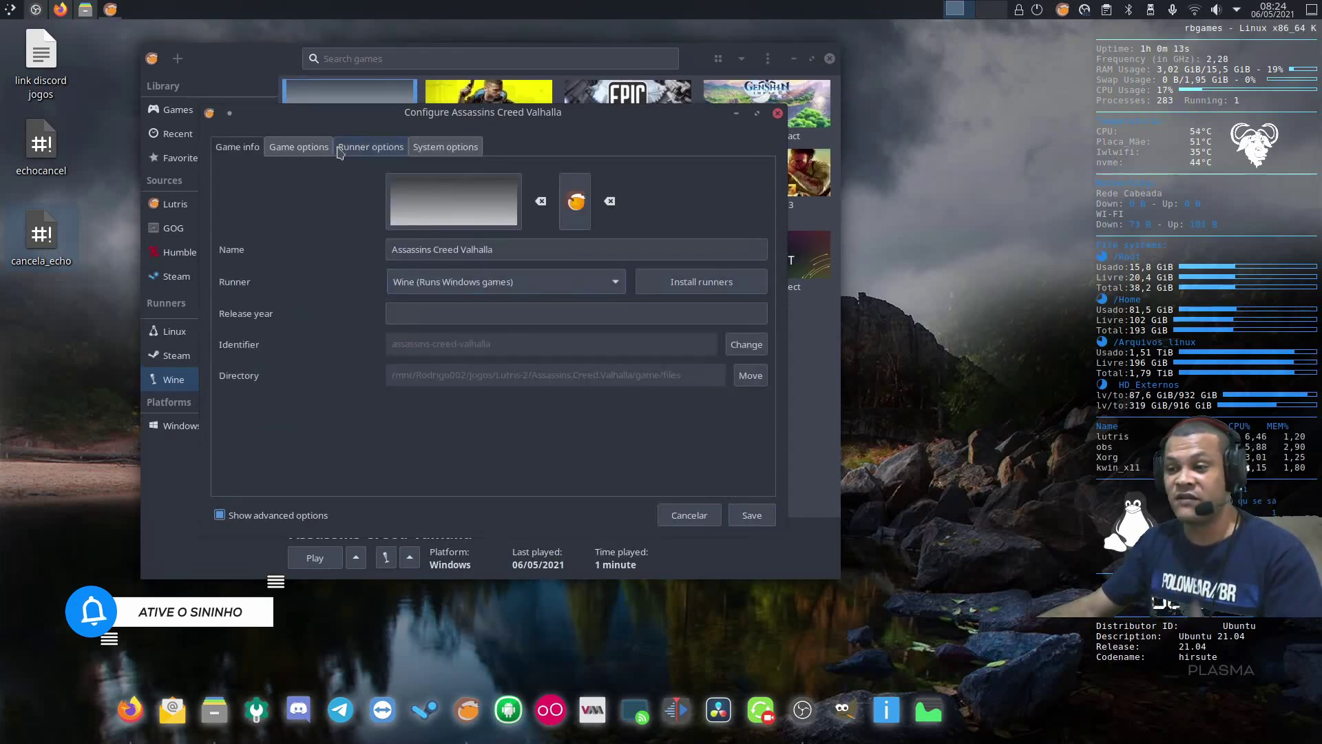
# Copy the game's Wine prefix path from the game options and save the configuration
pyautogui.click(312, 152)
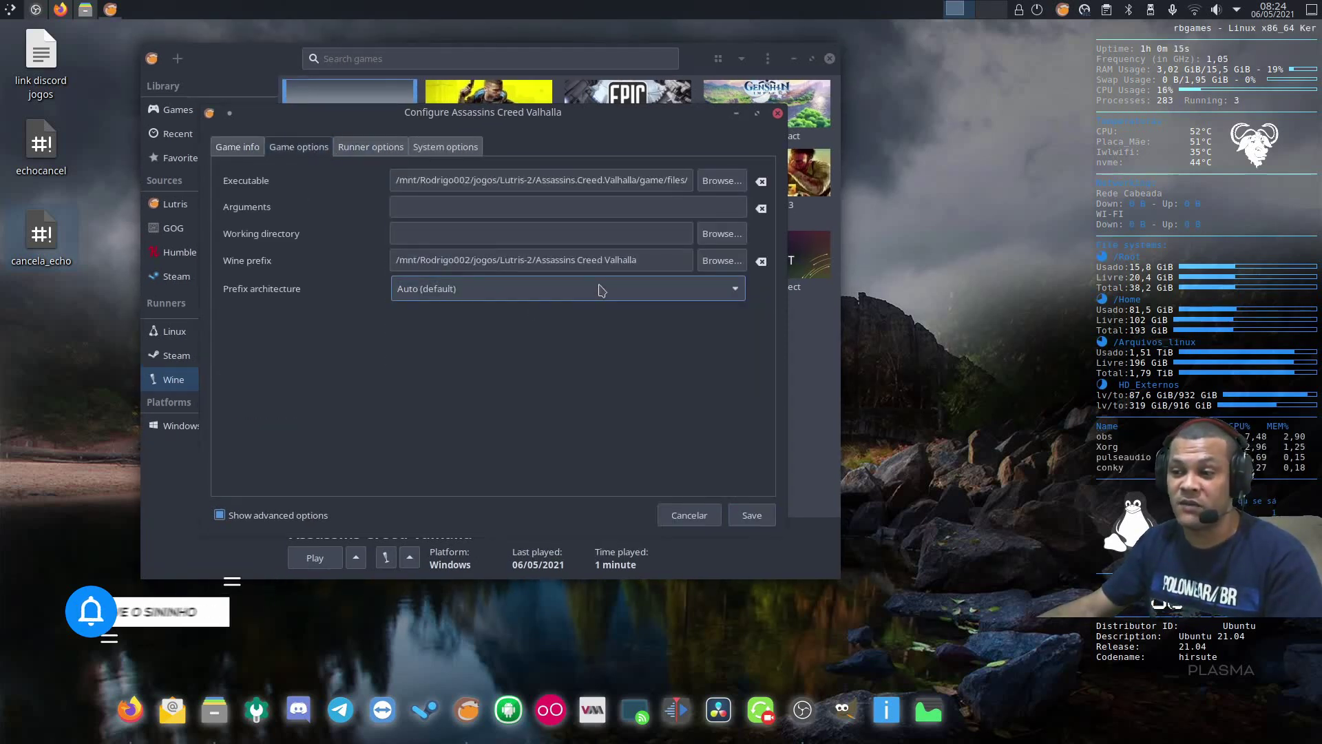
pyautogui.moveTo(644, 260); pyautogui.dragTo(382, 259)
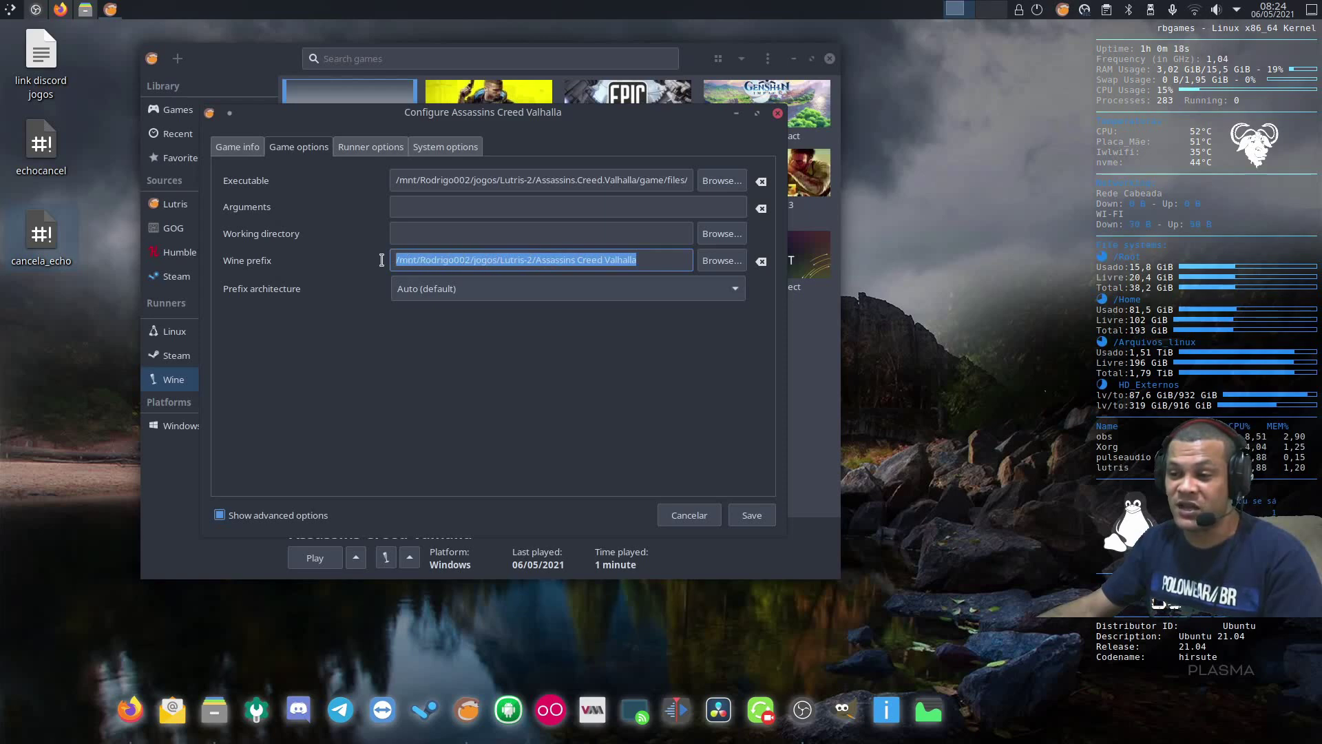
pyautogui.rightClick(438, 259)
pyautogui.click(482, 292)
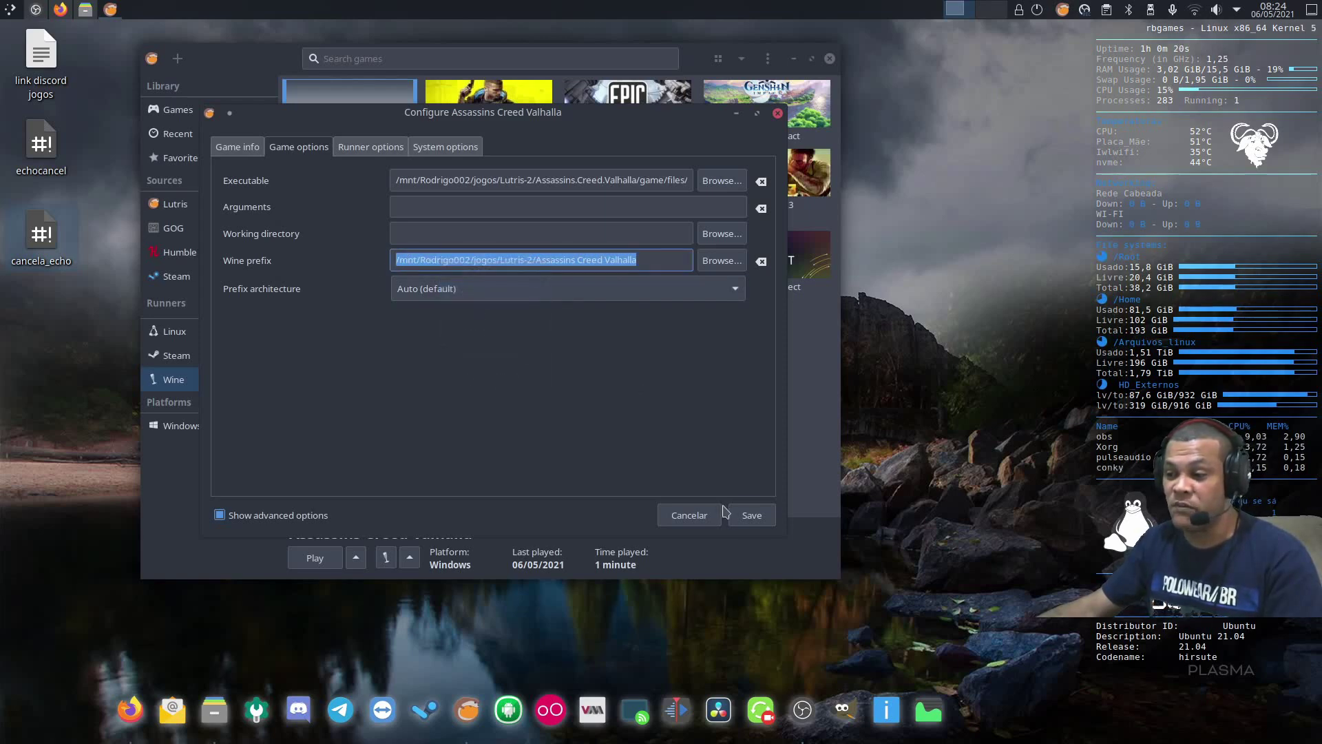
pyautogui.click(757, 523)
# Switch to Firefox, go to the z0z0z/mf-install repository on GitHub in a new tab and show its ZIP download option
pyautogui.hotkey('alt', 'Tab')
pyautogui.hotkey('ctrl', 't')
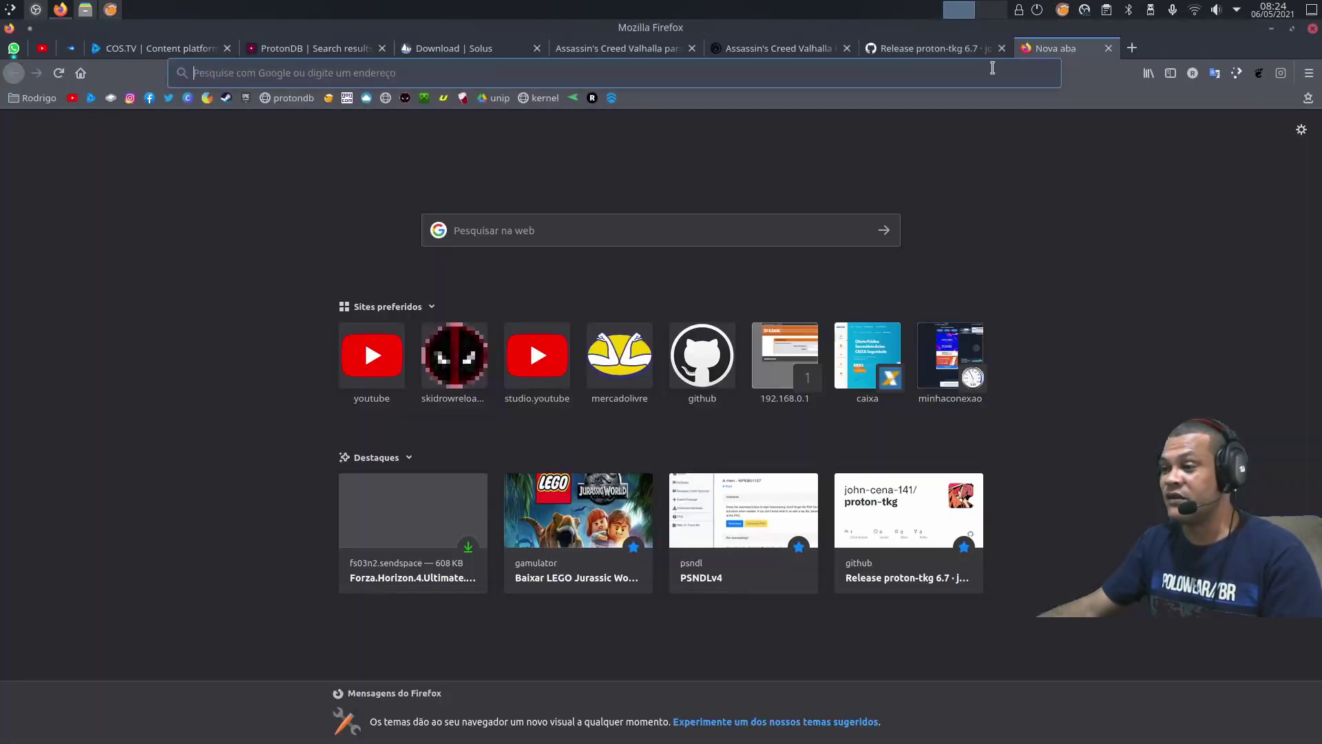
pyautogui.write('git')
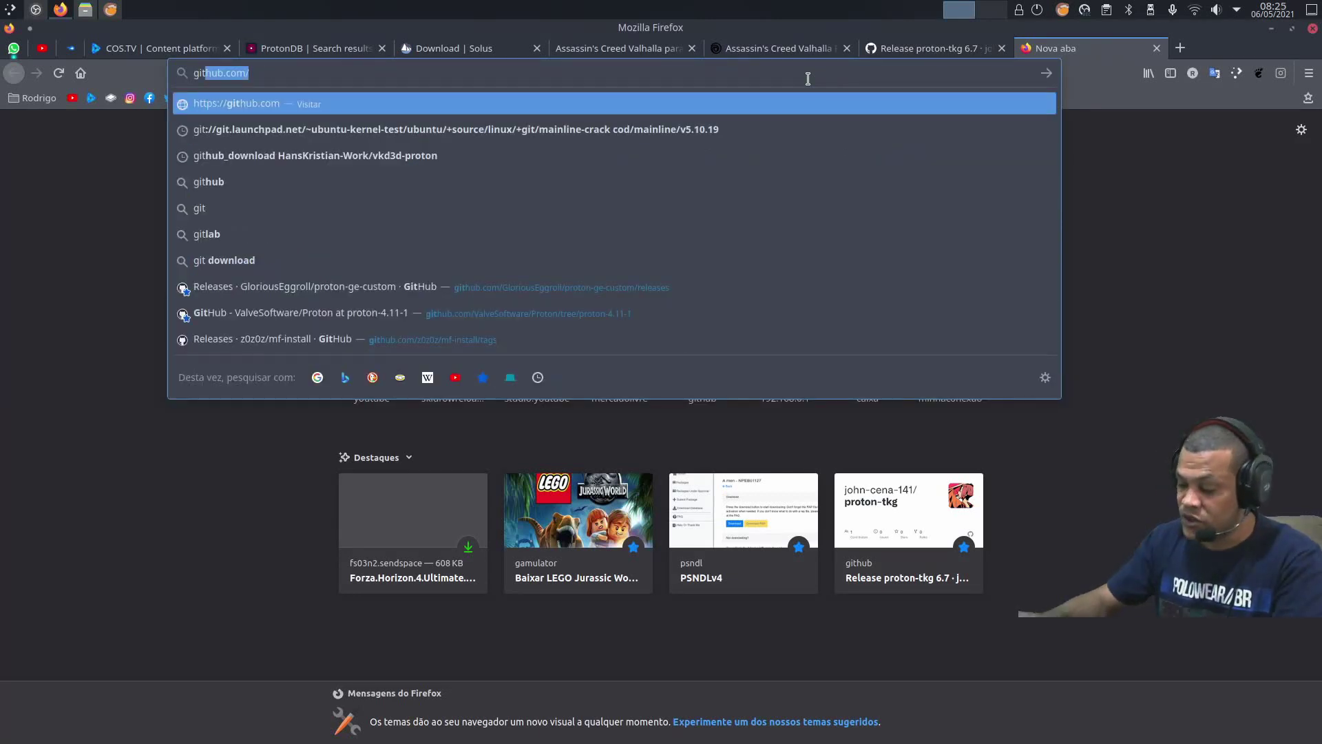
pyautogui.press('Right')
pyautogui.write('z0z')
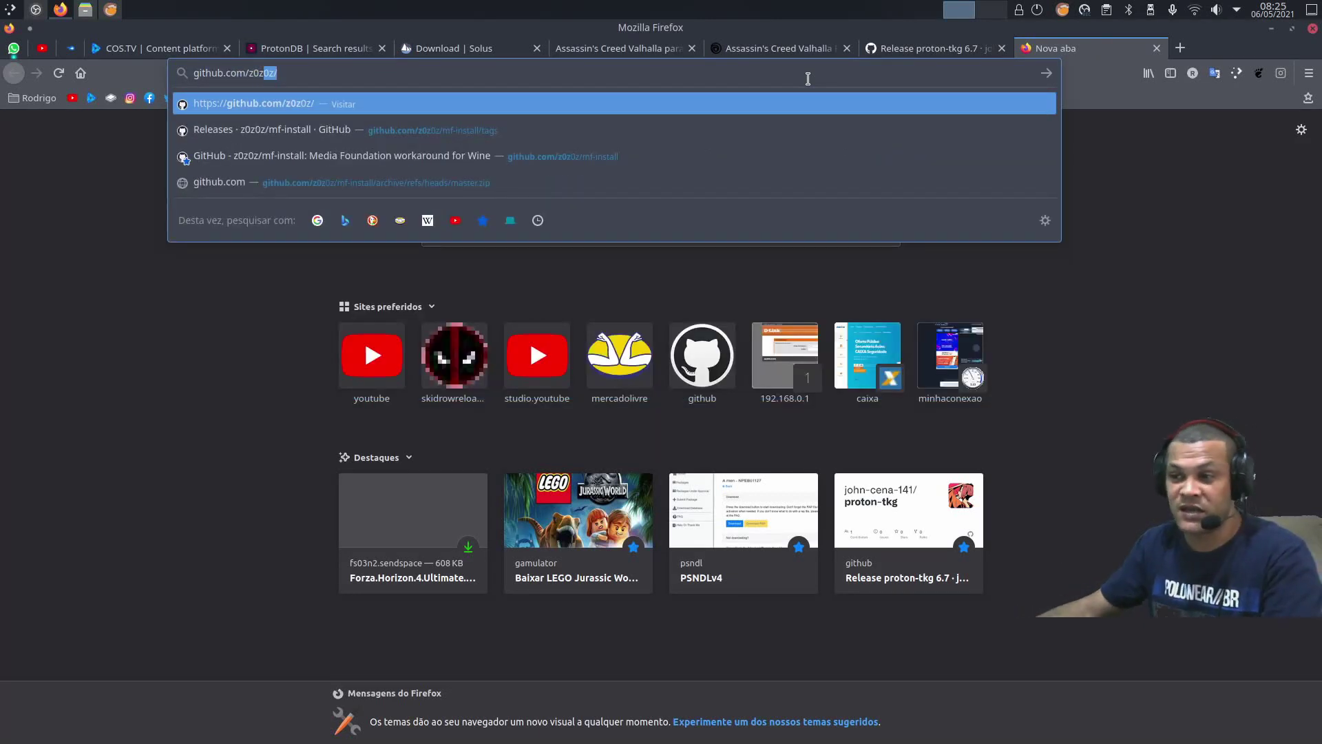
pyautogui.press('Return')
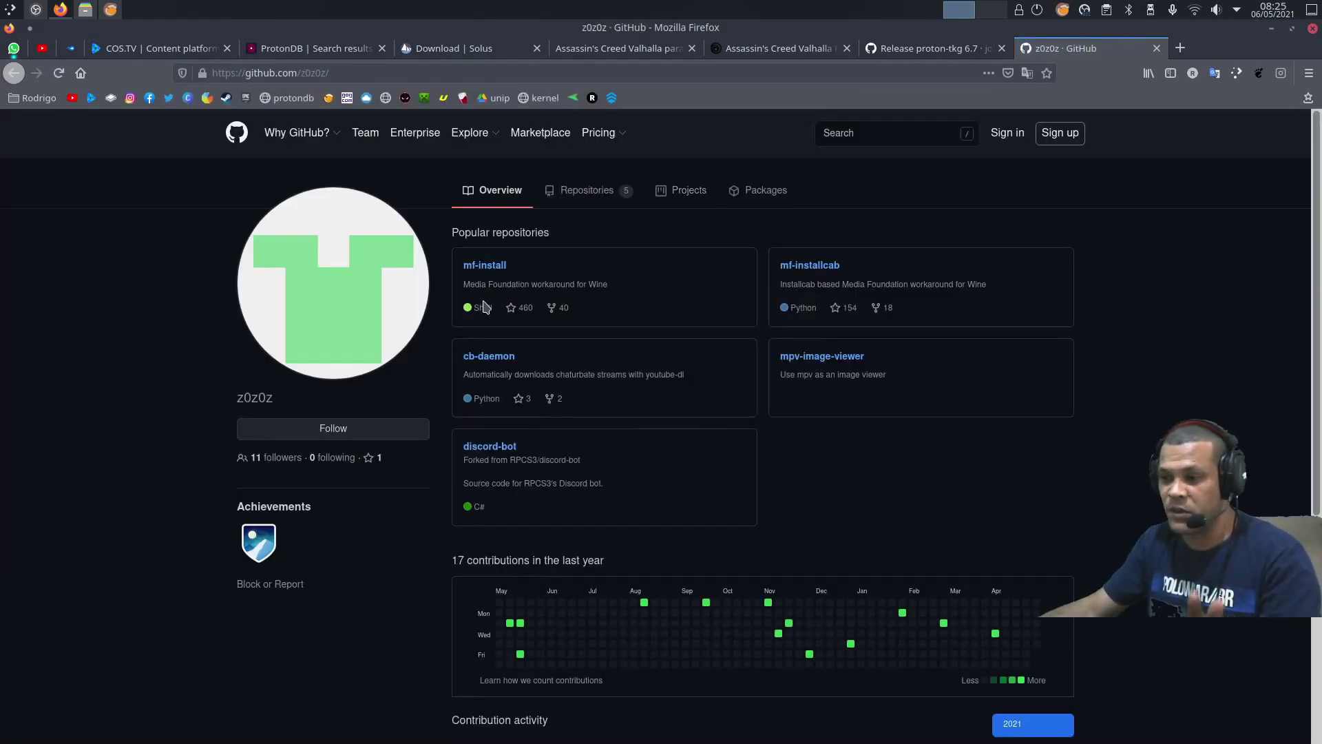
pyautogui.click(485, 266)
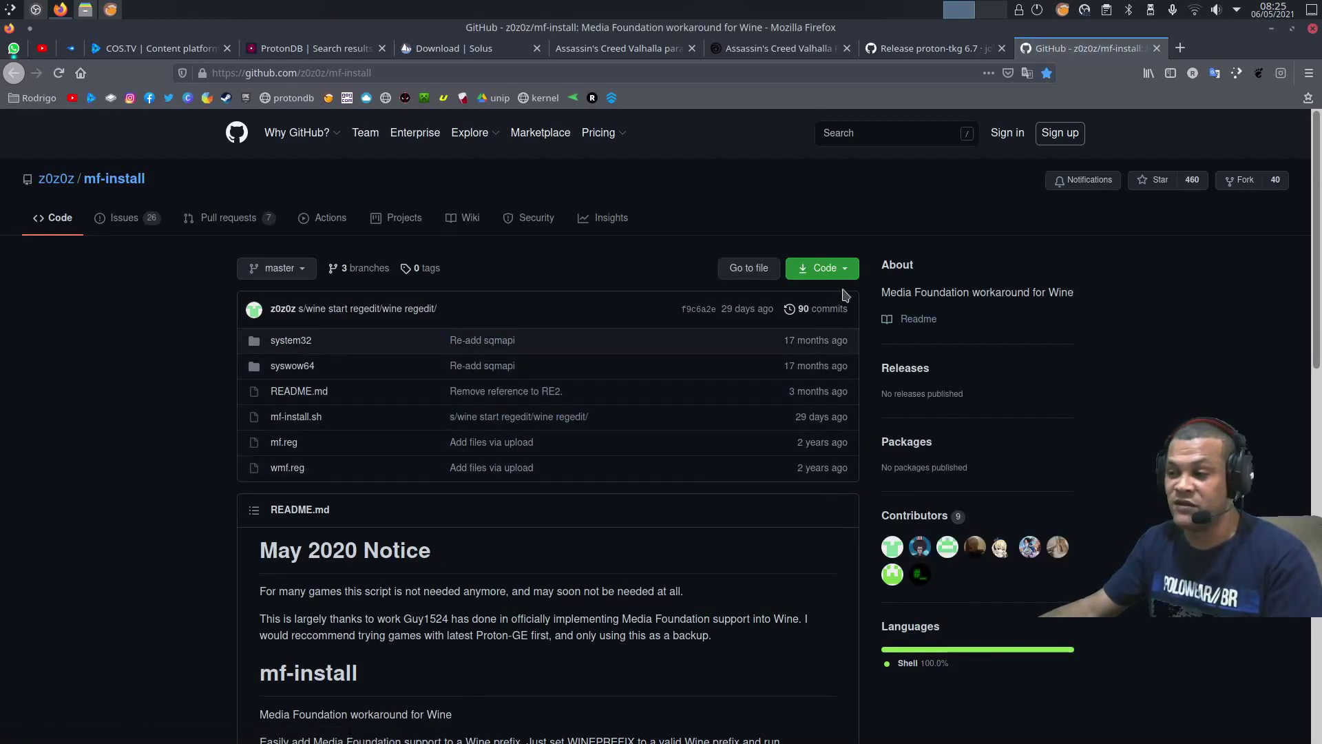
pyautogui.click(835, 270)
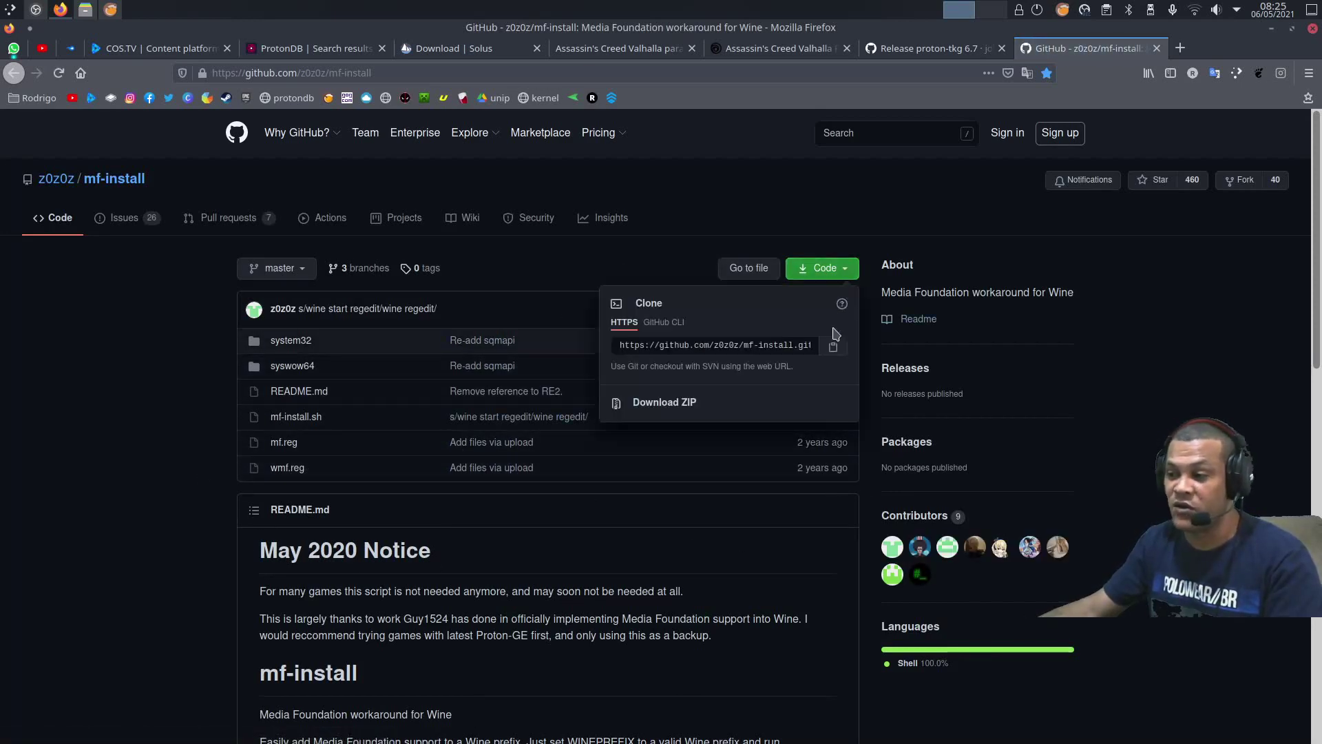
pyautogui.click(1207, 395)
# Switch to Dolphin, enter the mf-install-master folder in Coisas_de_jogos and open a terminal there
pyautogui.press('super+d')
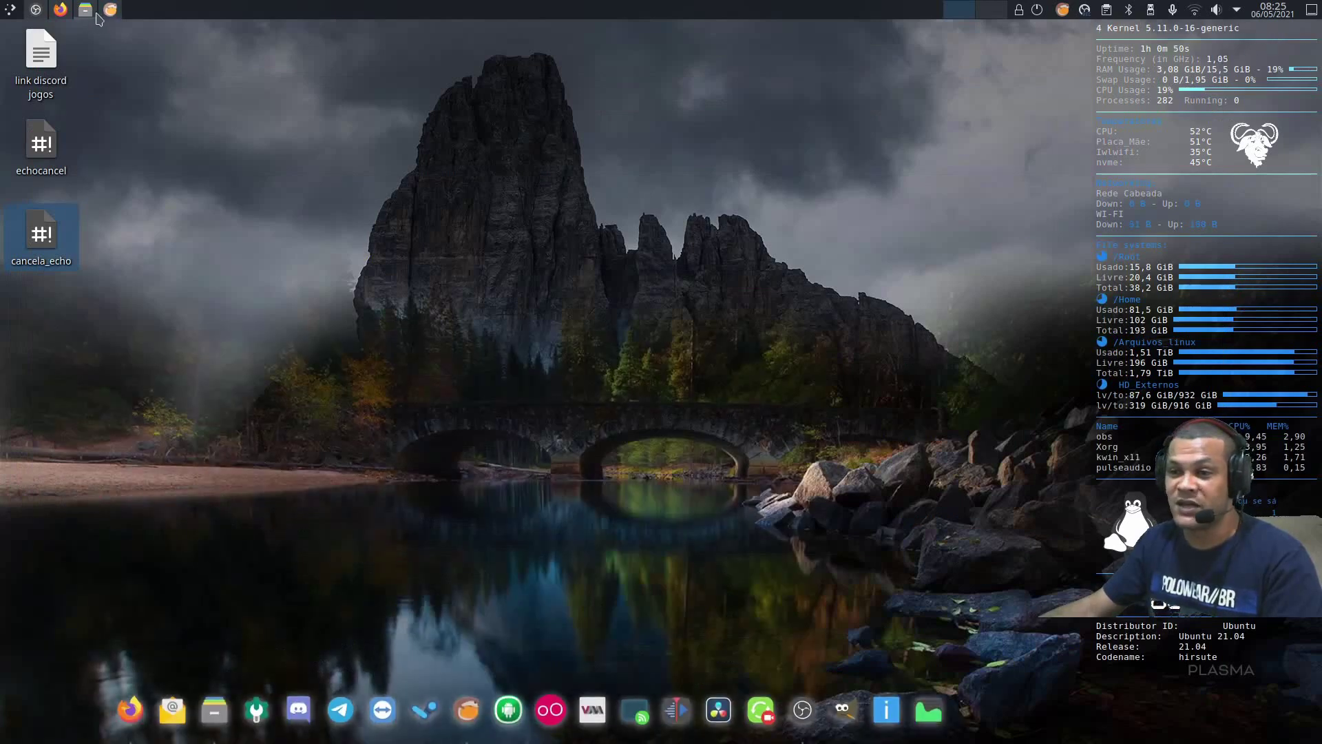
pyautogui.click(85, 9)
pyautogui.click(66, 219)
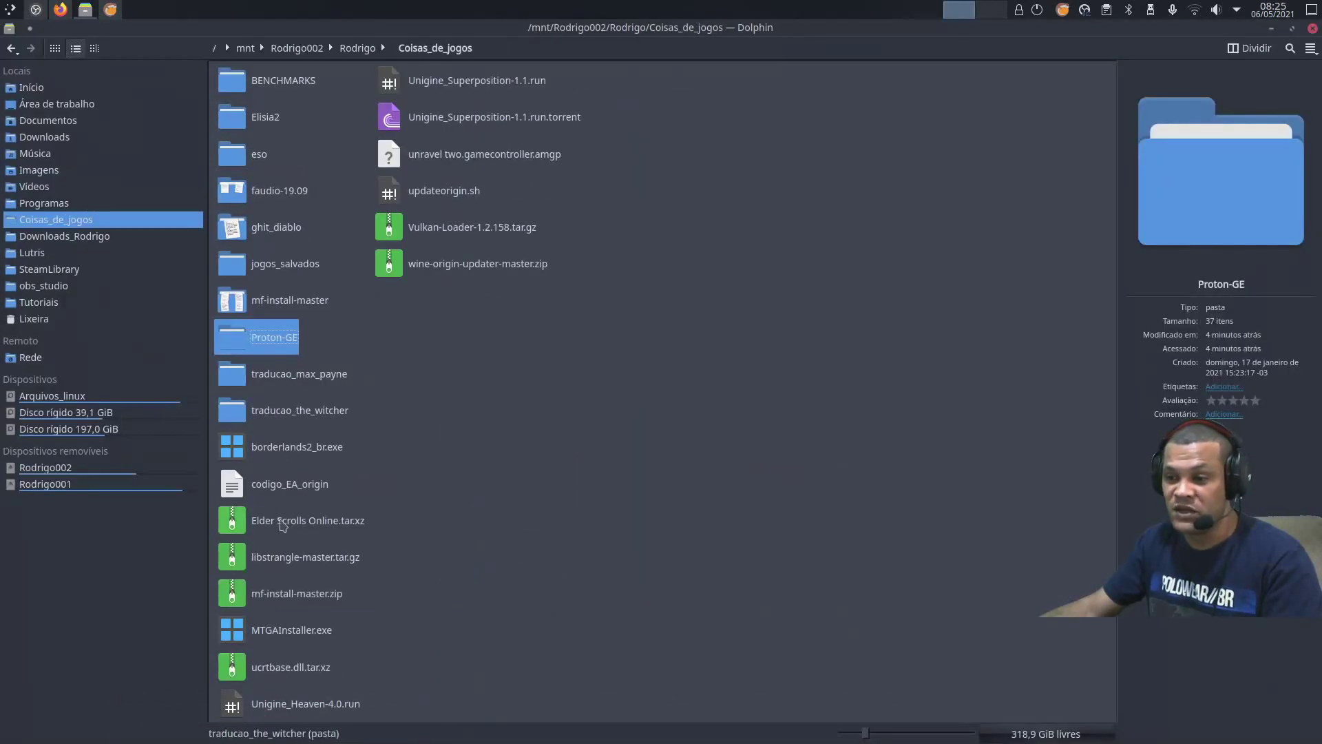
pyautogui.click(330, 603)
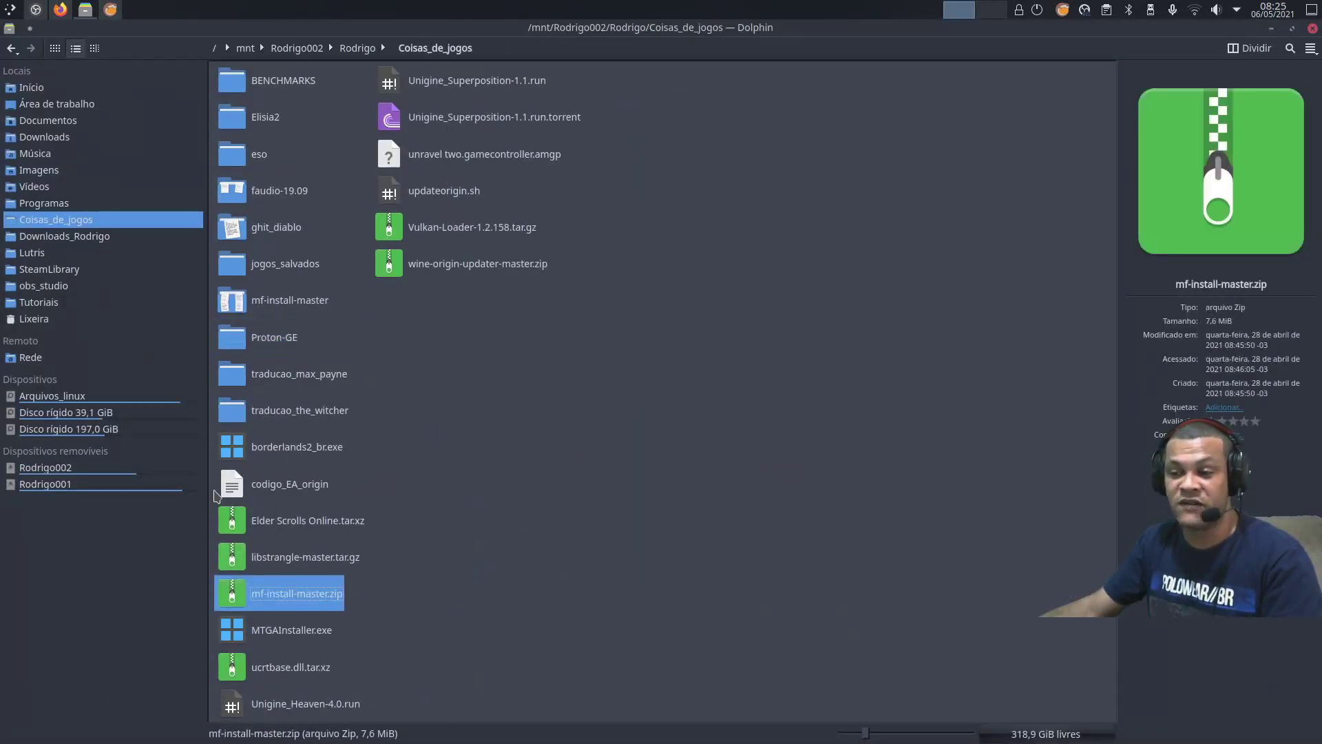
pyautogui.doubleClick(294, 305)
pyautogui.rightClick(590, 185)
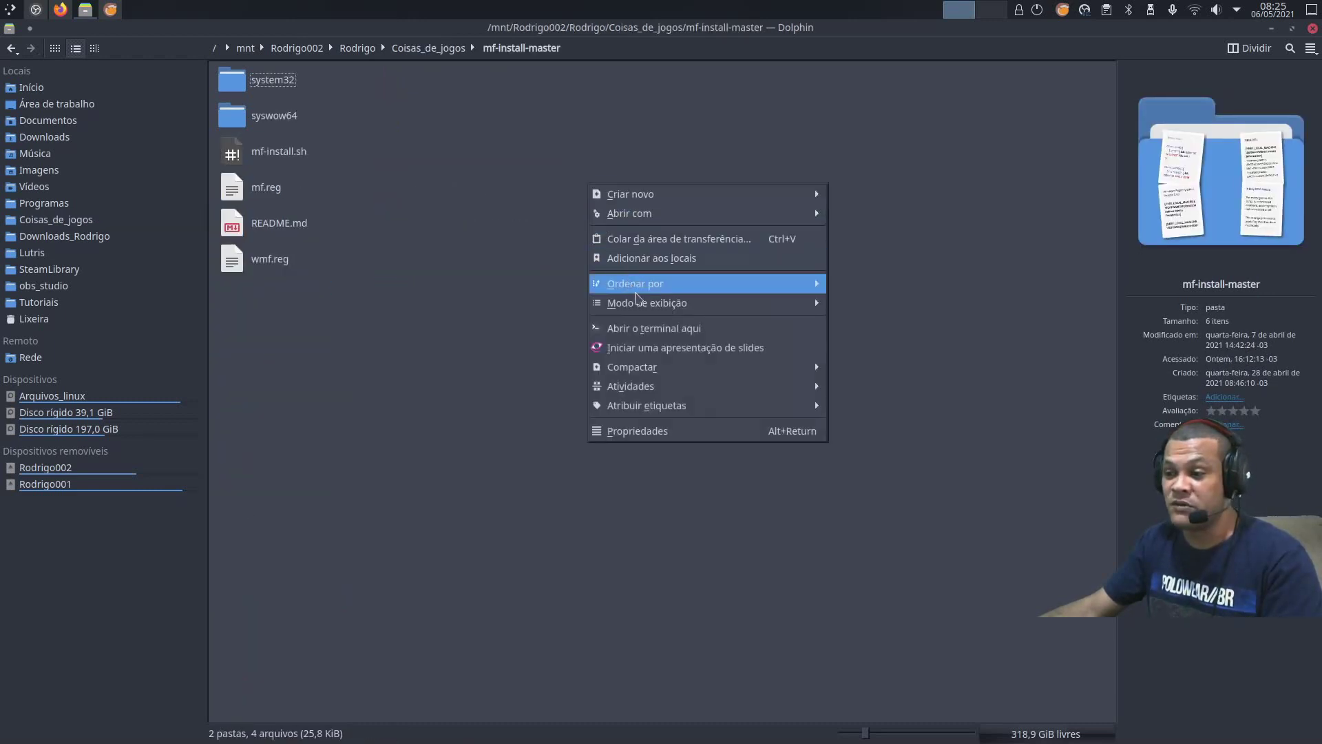
pyautogui.click(642, 328)
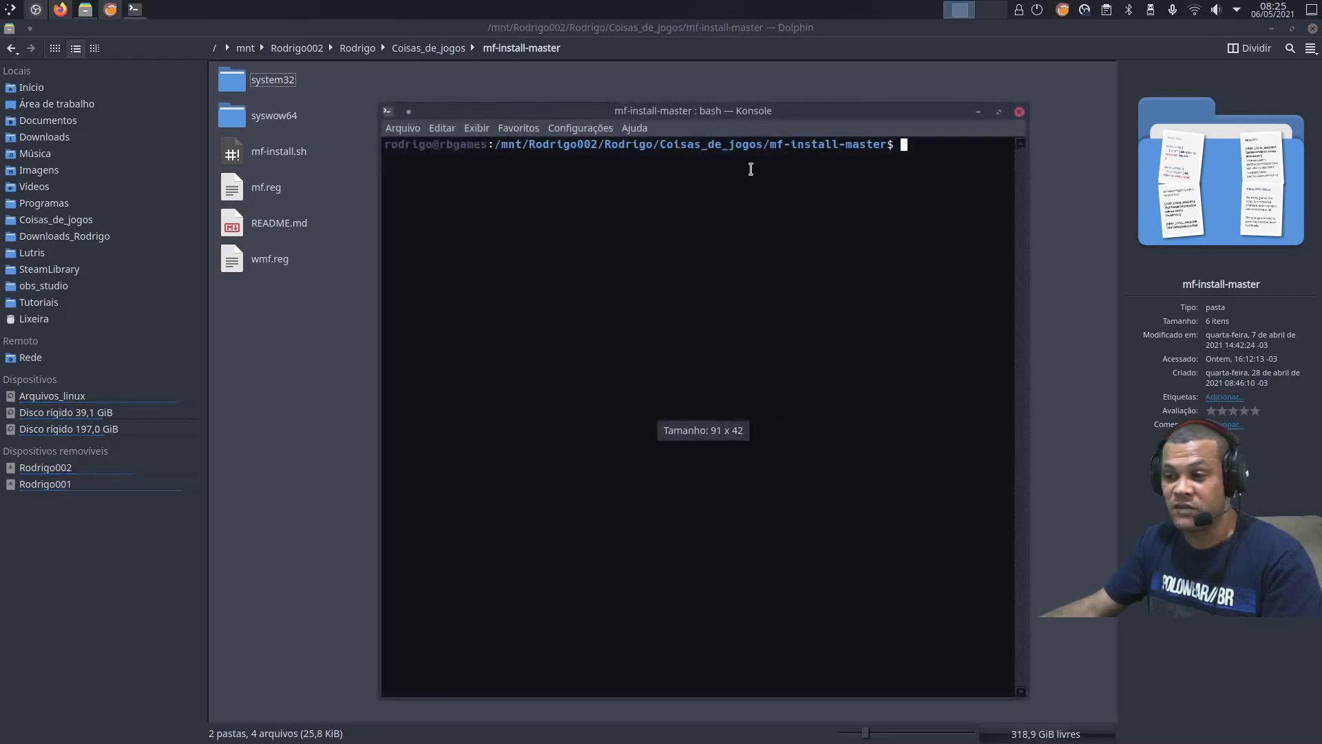
# Run ./mf-install.sh with WINEPREFIX set to the copied Assassins Creed Valhalla prefix path
pyautogui.moveTo(732, 123); pyautogui.dragTo(725, 95)
pyautogui.moveTo(900, 116); pyautogui.dragTo(481, 116)
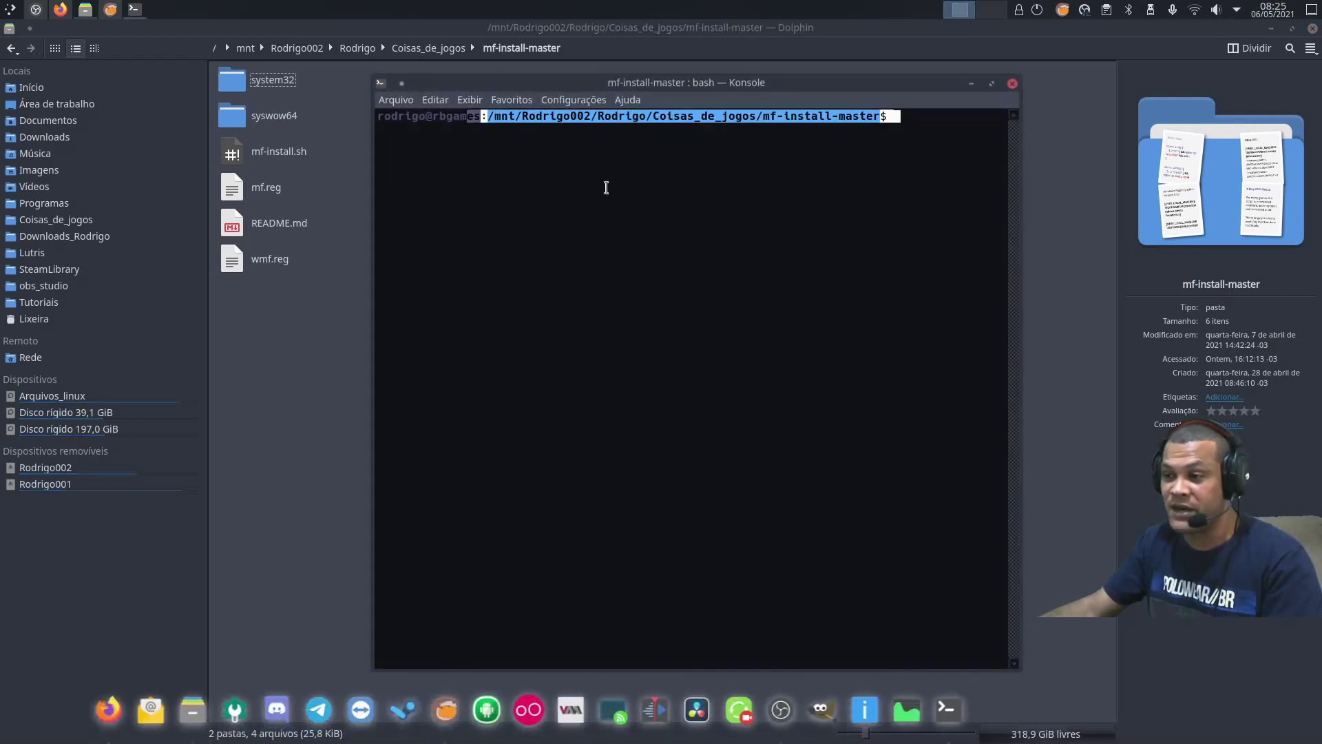
pyautogui.click(755, 359)
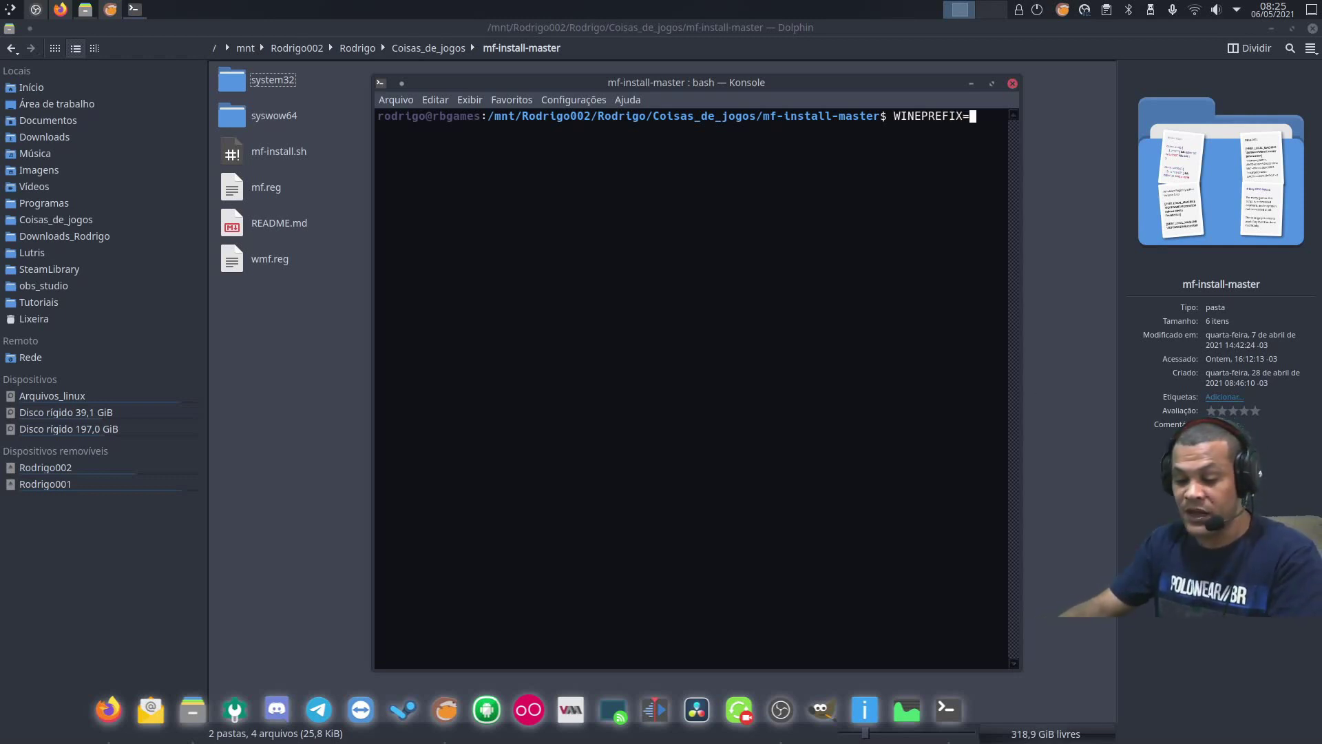
pyautogui.rightClick(677, 232)
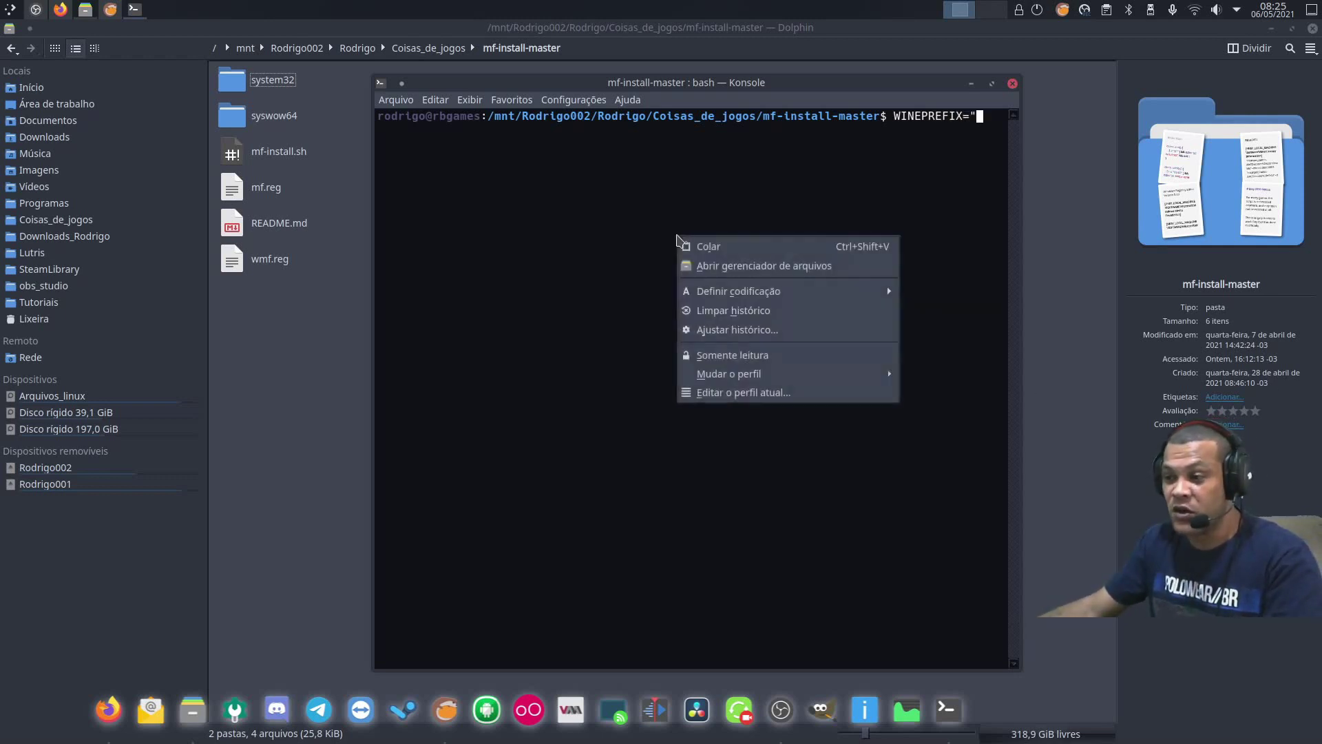
pyautogui.click(709, 255)
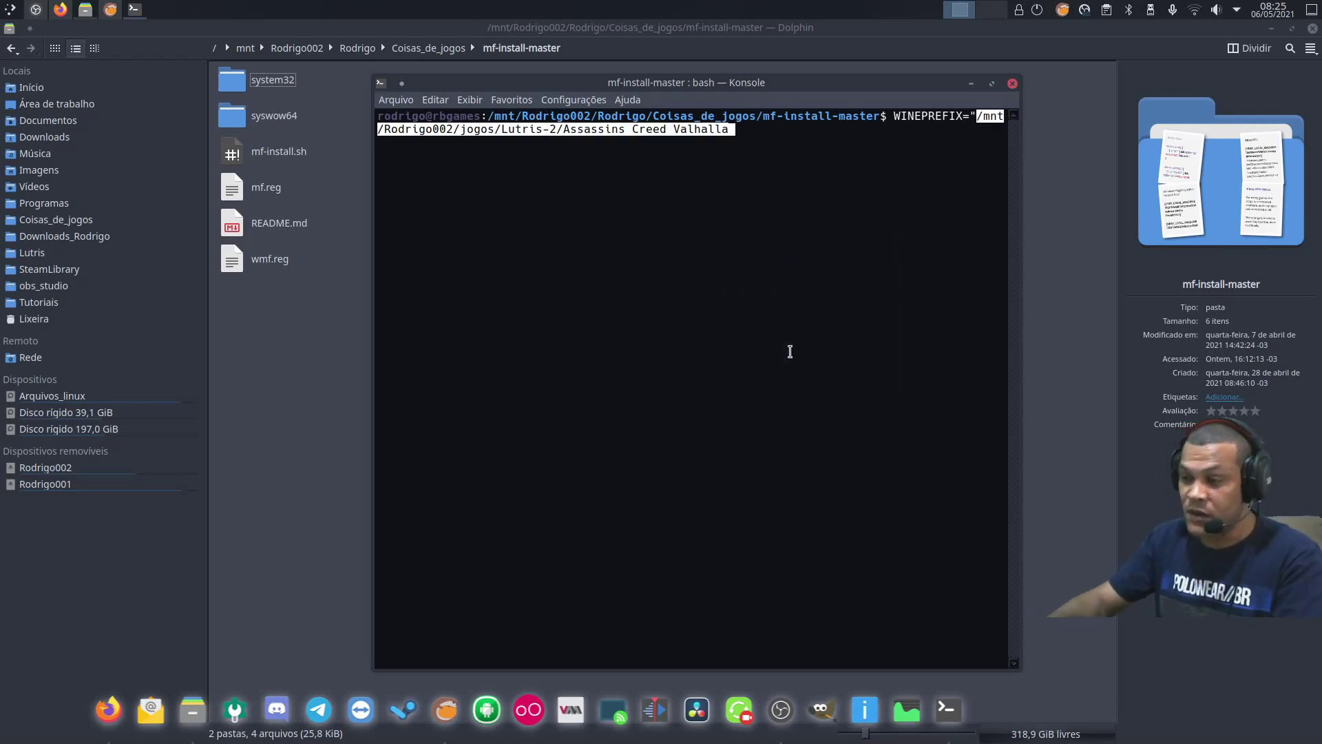
pyautogui.write('/" ./')
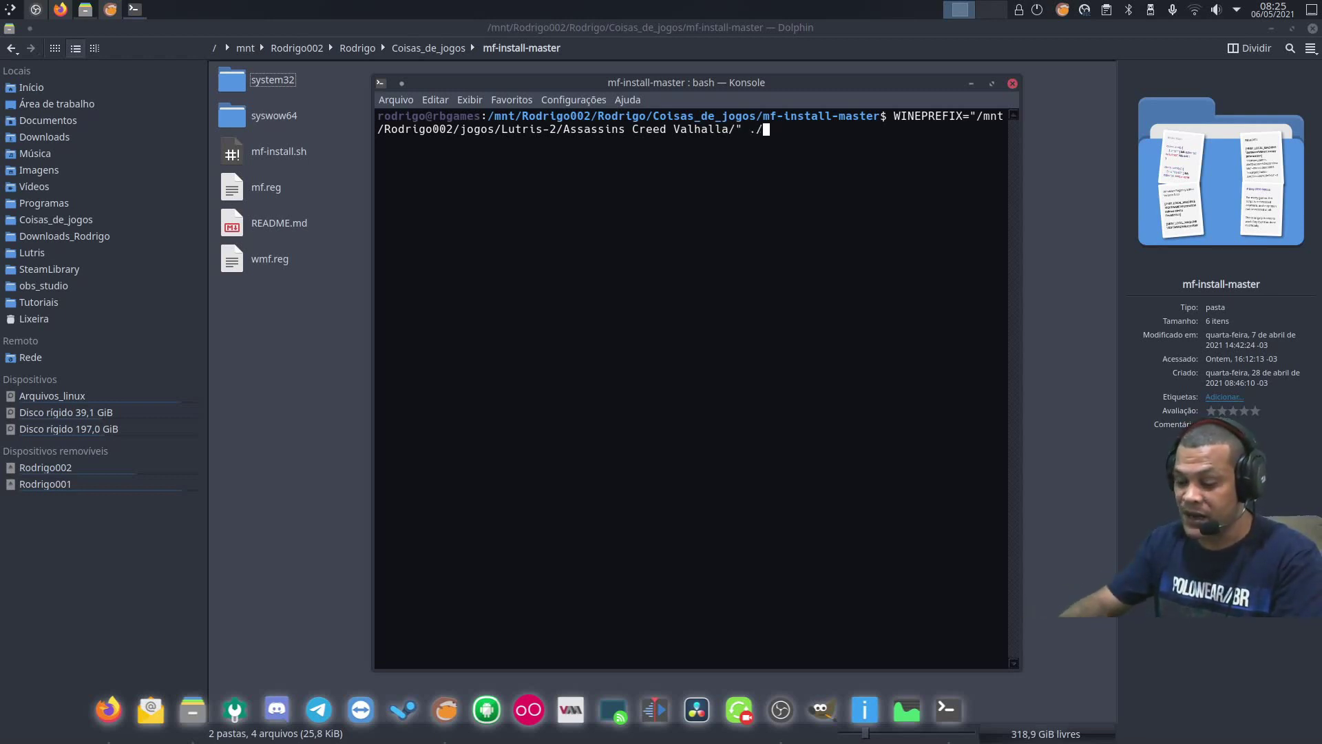
pyautogui.write('mf-')
pyautogui.press('Tab')
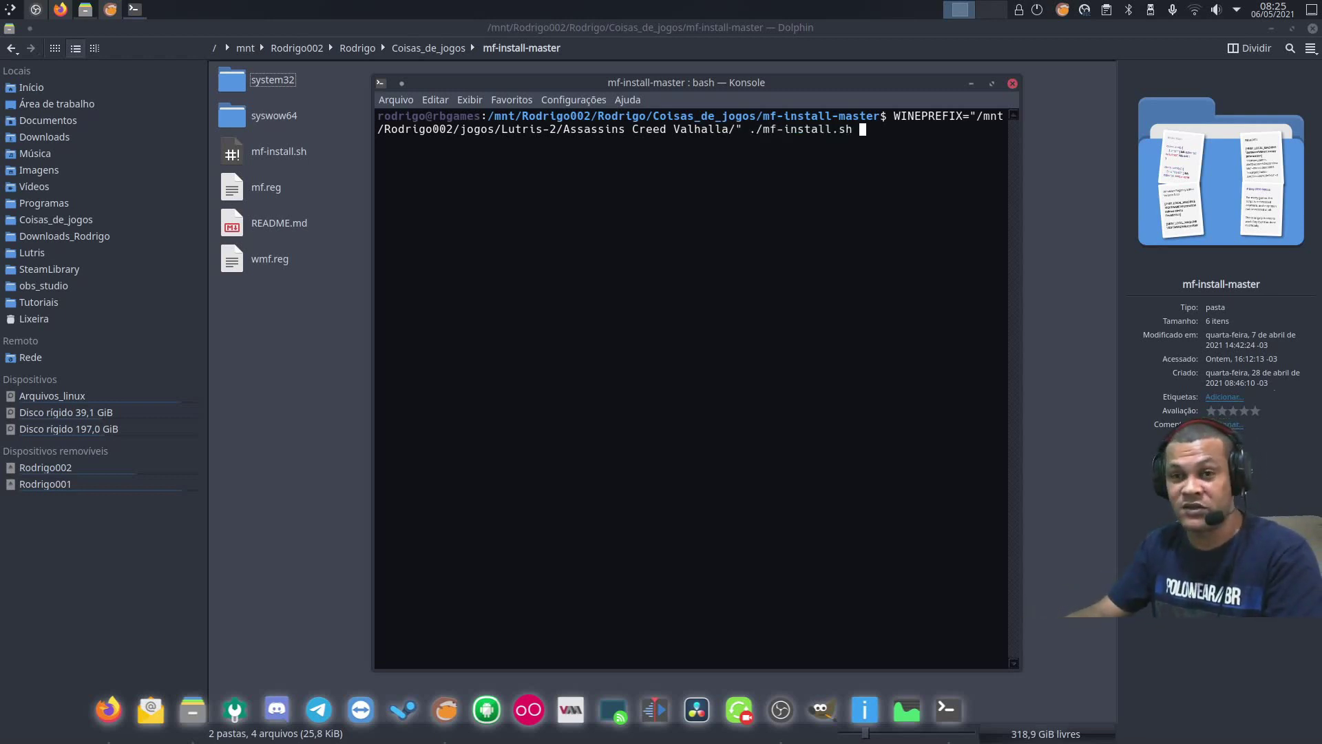
pyautogui.press('Return')
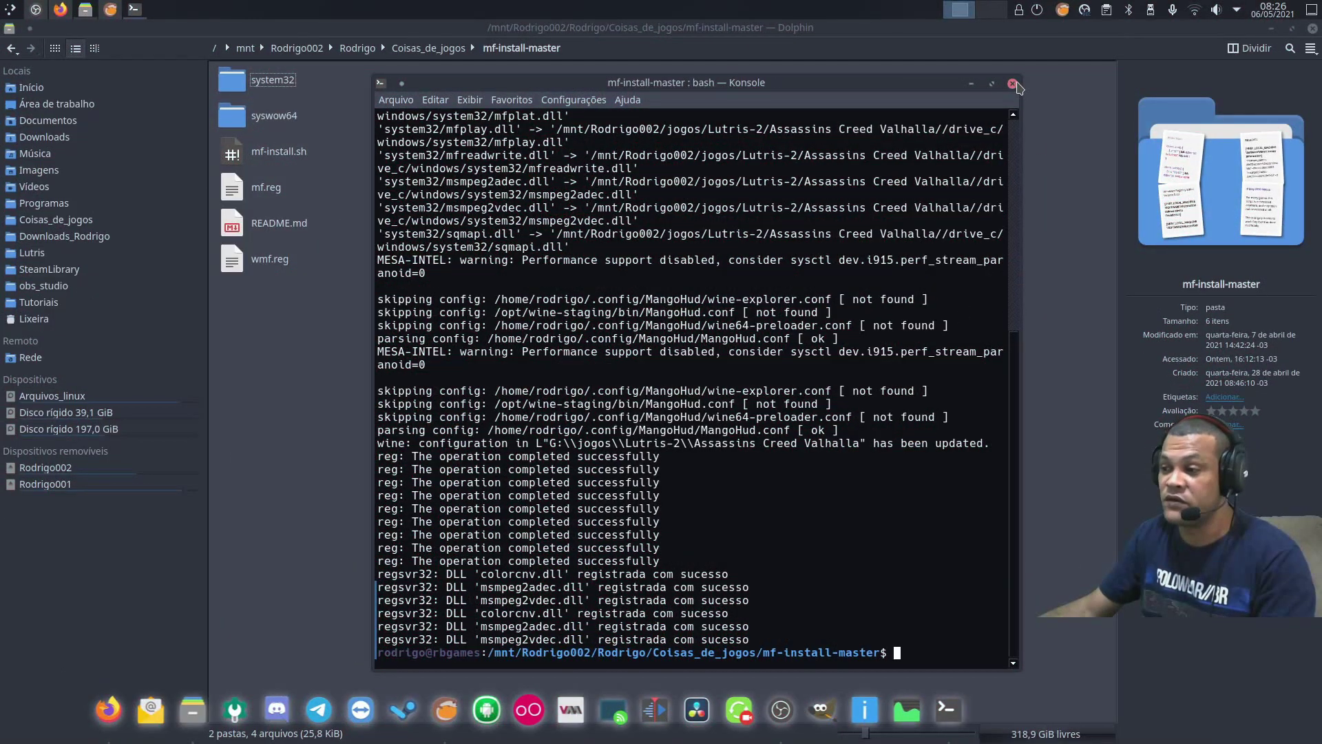
# Close the terminal, file manager and browser windows, and launch Assassins Creed Valhalla from Lutris
pyautogui.click(1012, 83)
pyautogui.click(1312, 28)
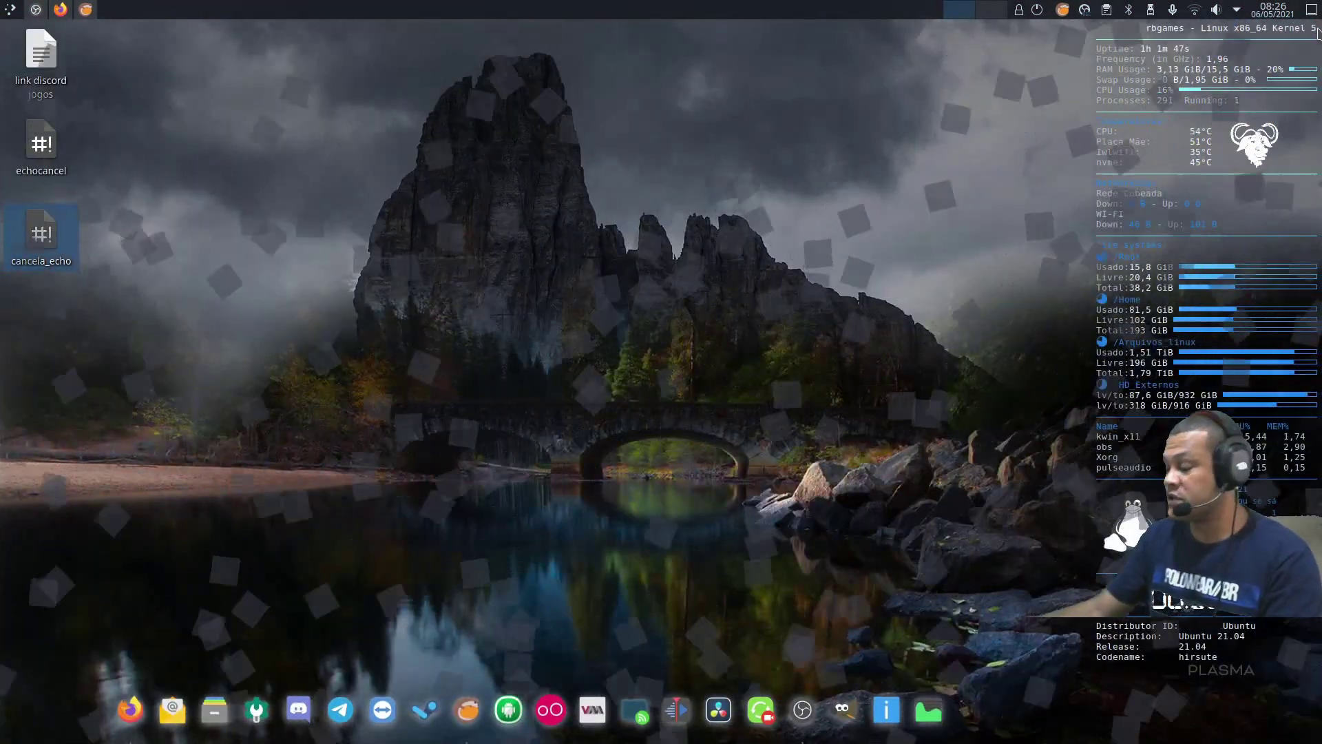
pyautogui.click(63, 8)
pyautogui.hotkey('alt', 'F4')
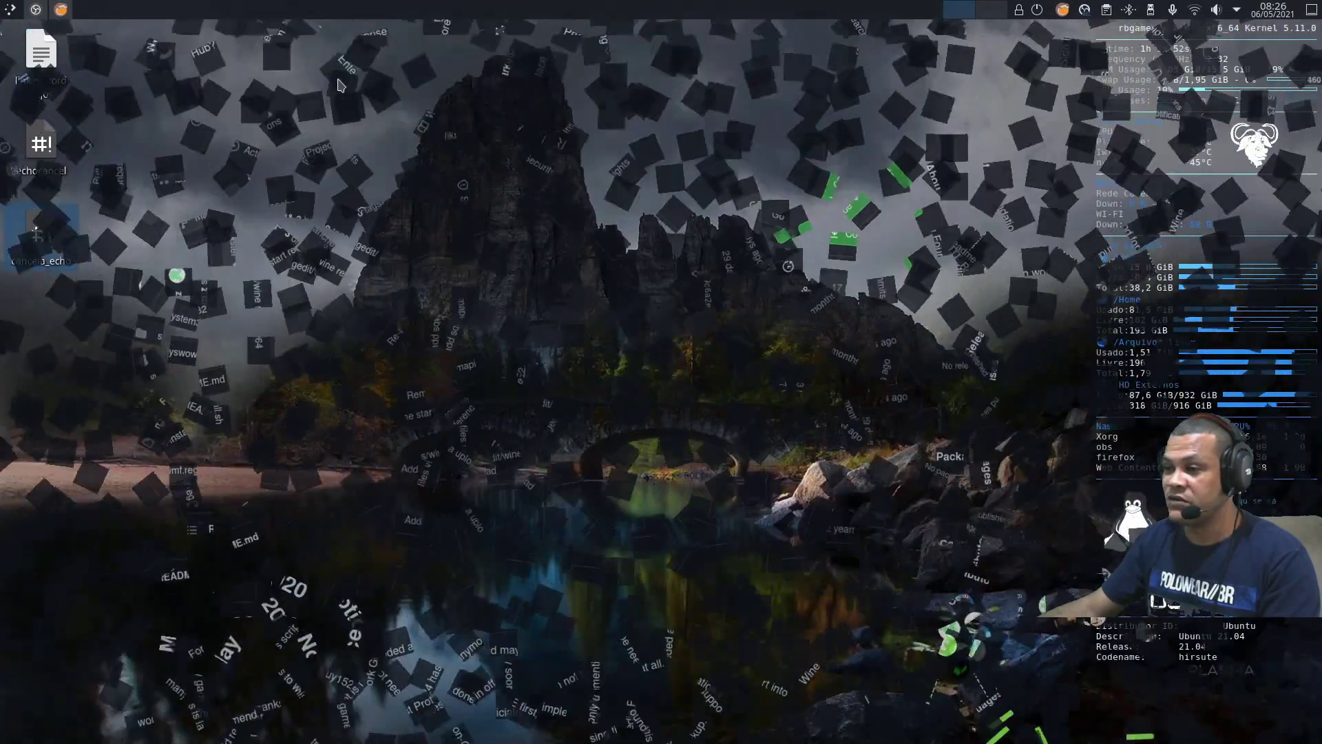
pyautogui.click(61, 9)
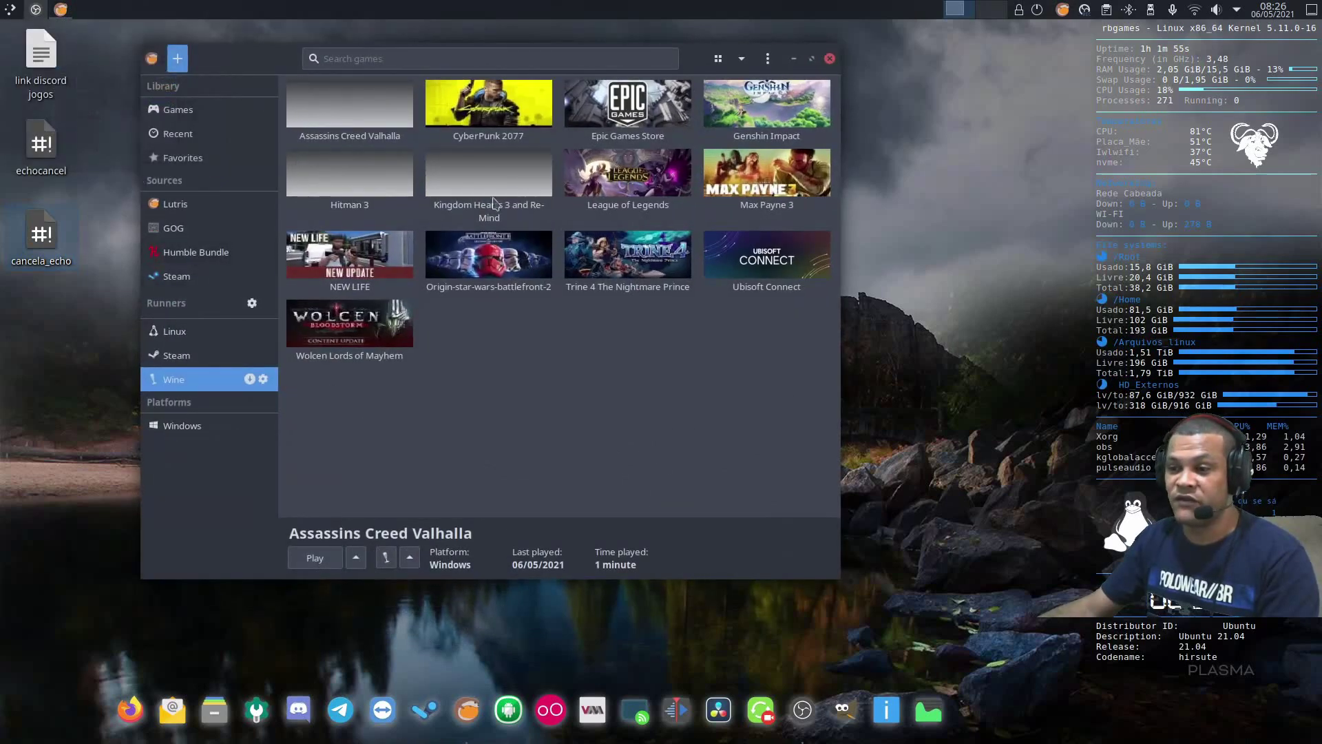
pyautogui.doubleClick(363, 112)
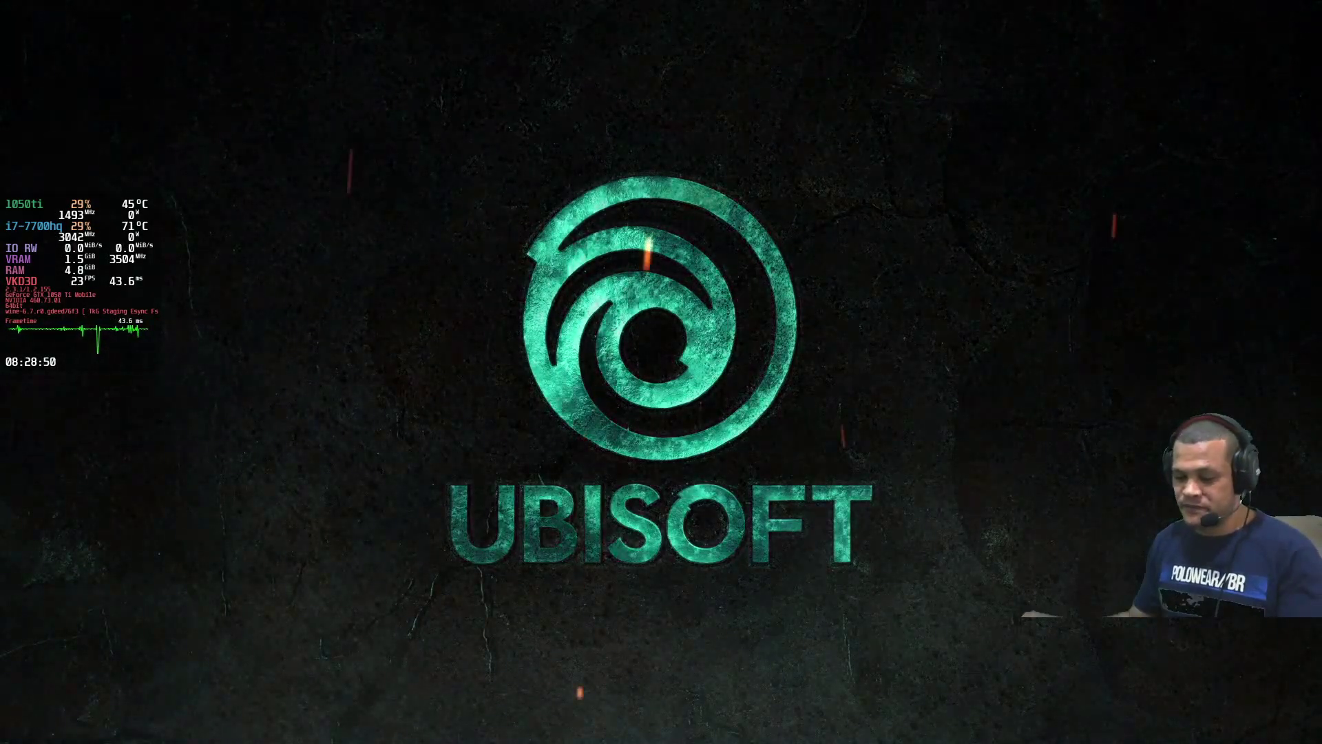
# Lower the sound volume and get past the title, Ubisoft Connect and Menu Narration screens without enabling narration
pyautogui.press('XF86AudioLowerVolume')
pyautogui.press('XF86AudioLowerVolume')
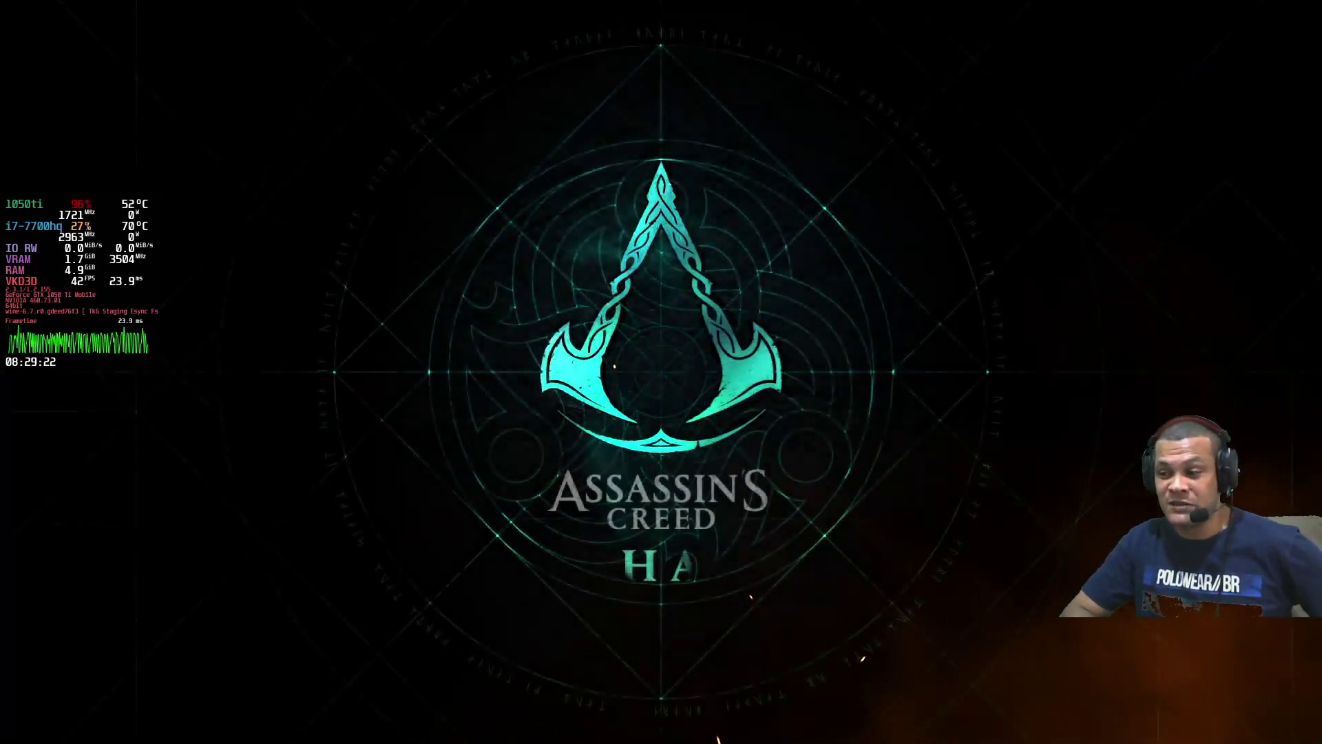
pyautogui.press('Return')
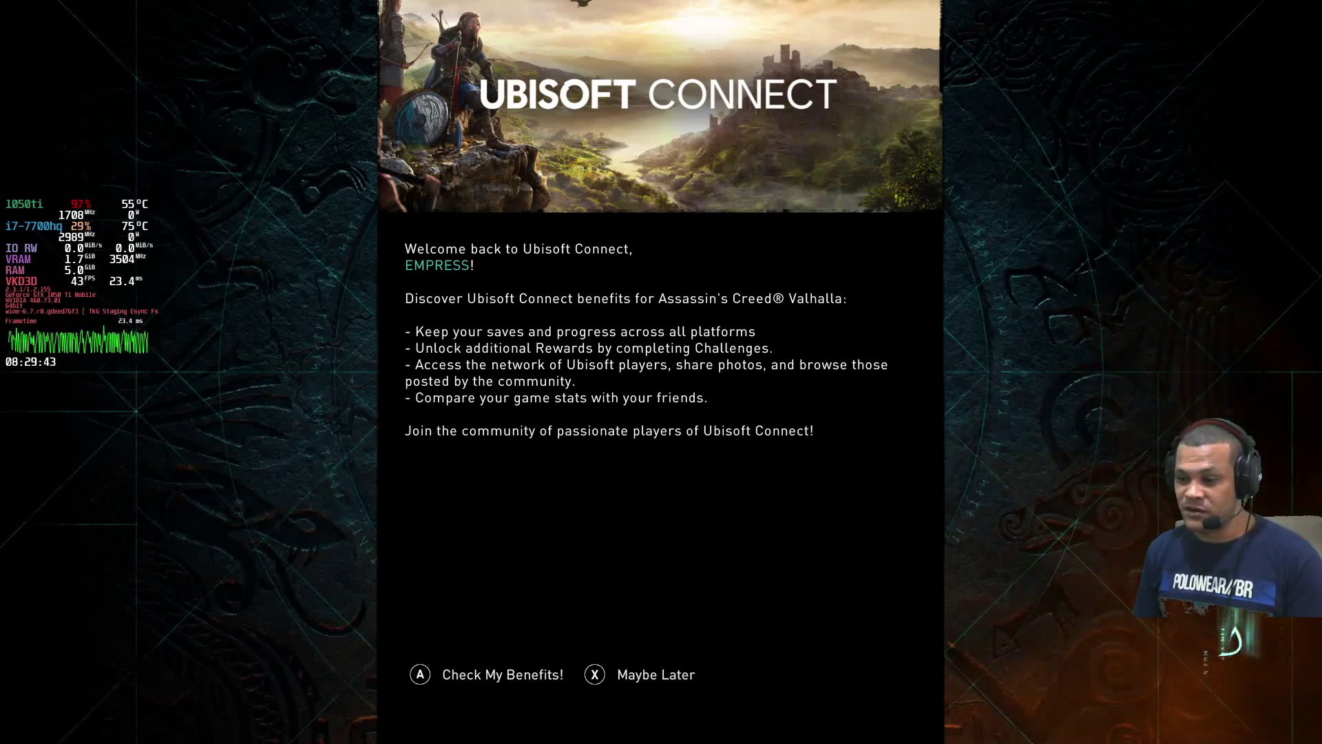
pyautogui.press('Escape')
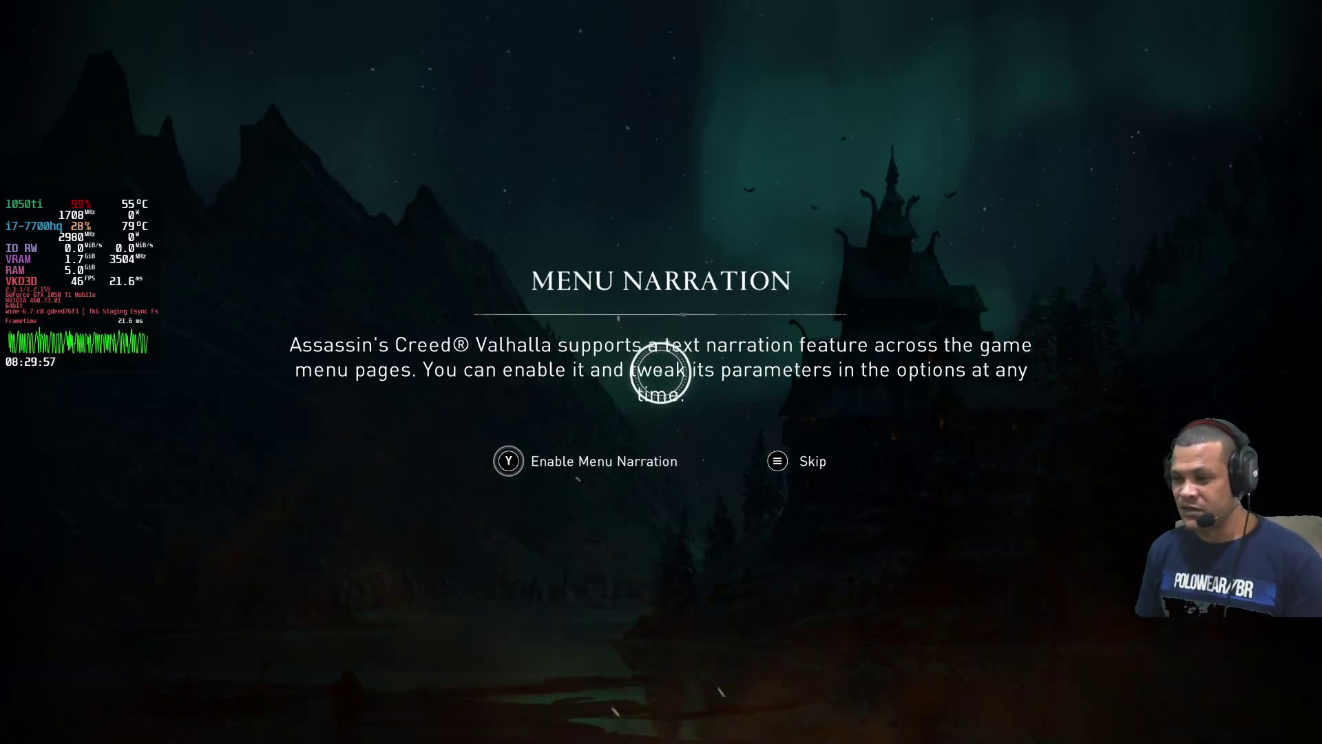
pyautogui.click(786, 448)
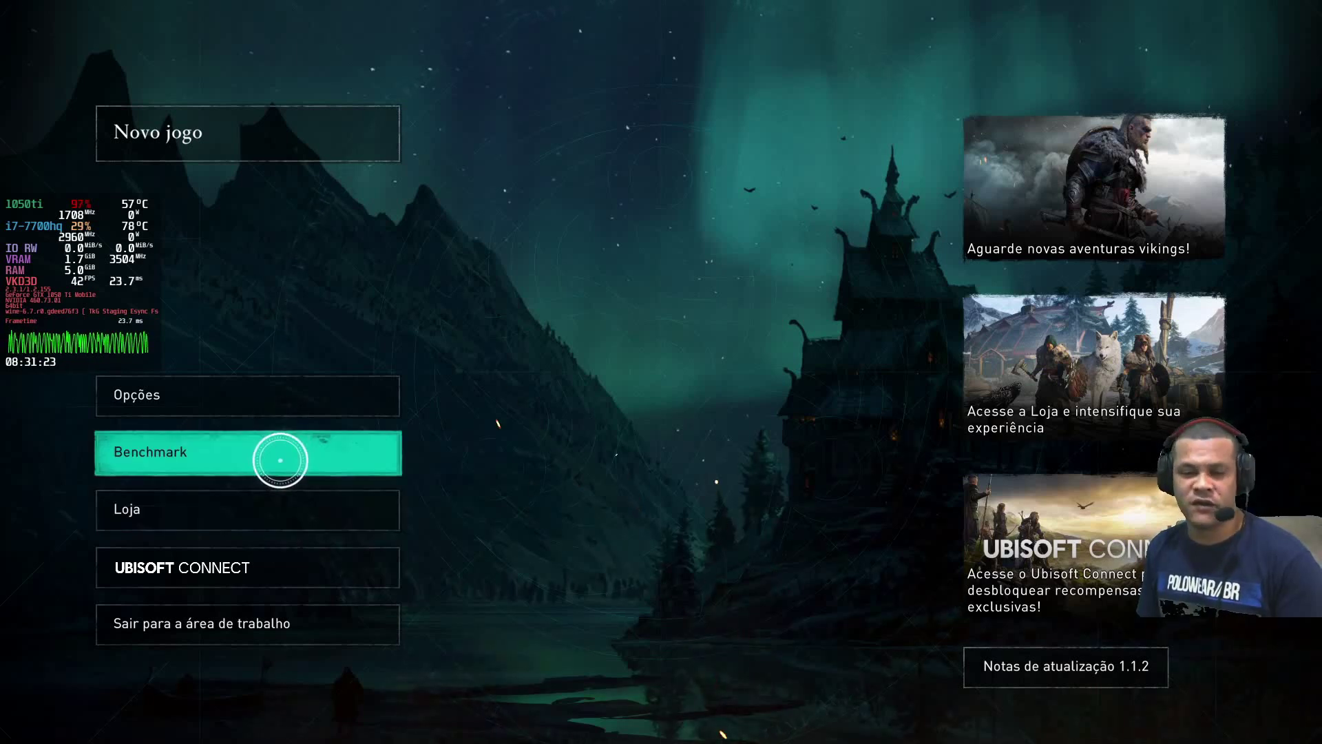
# Open the game's Opções page and toggle the performance overlay
pyautogui.click(266, 398)
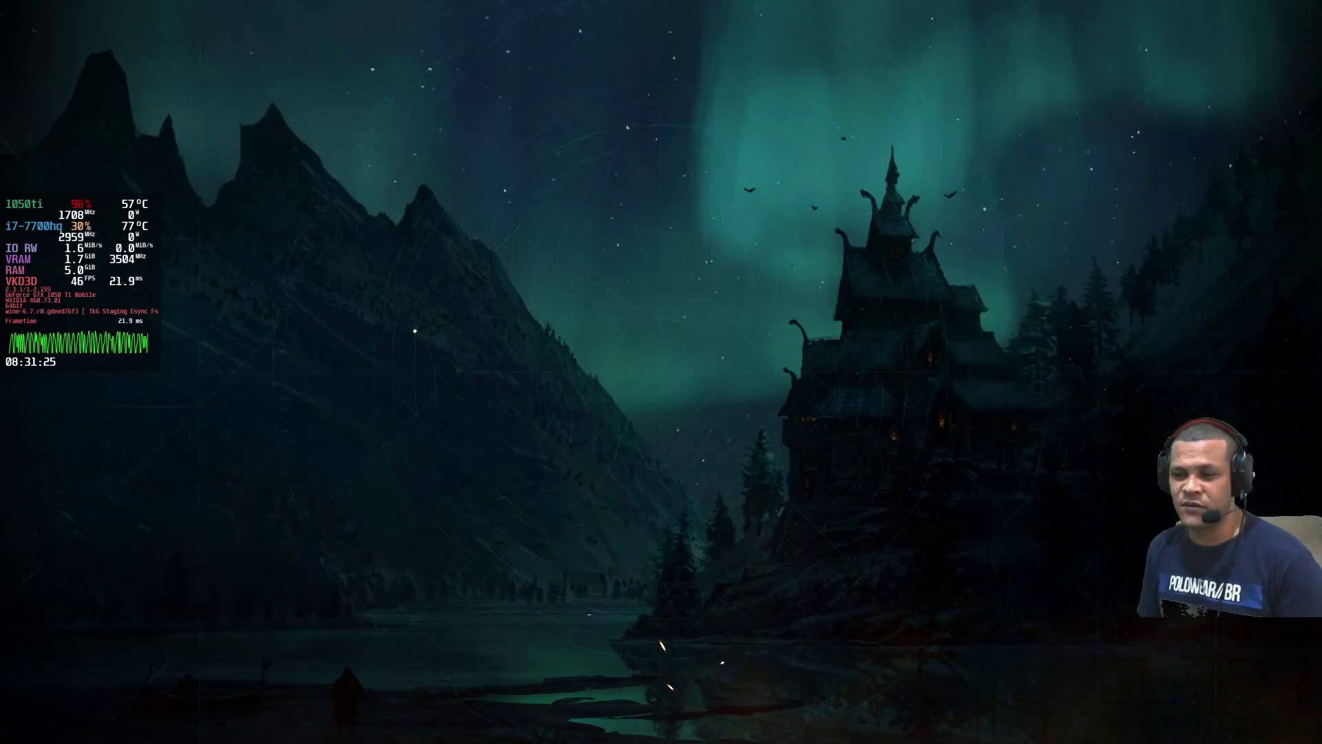
pyautogui.hotkey('shift', 'F12')
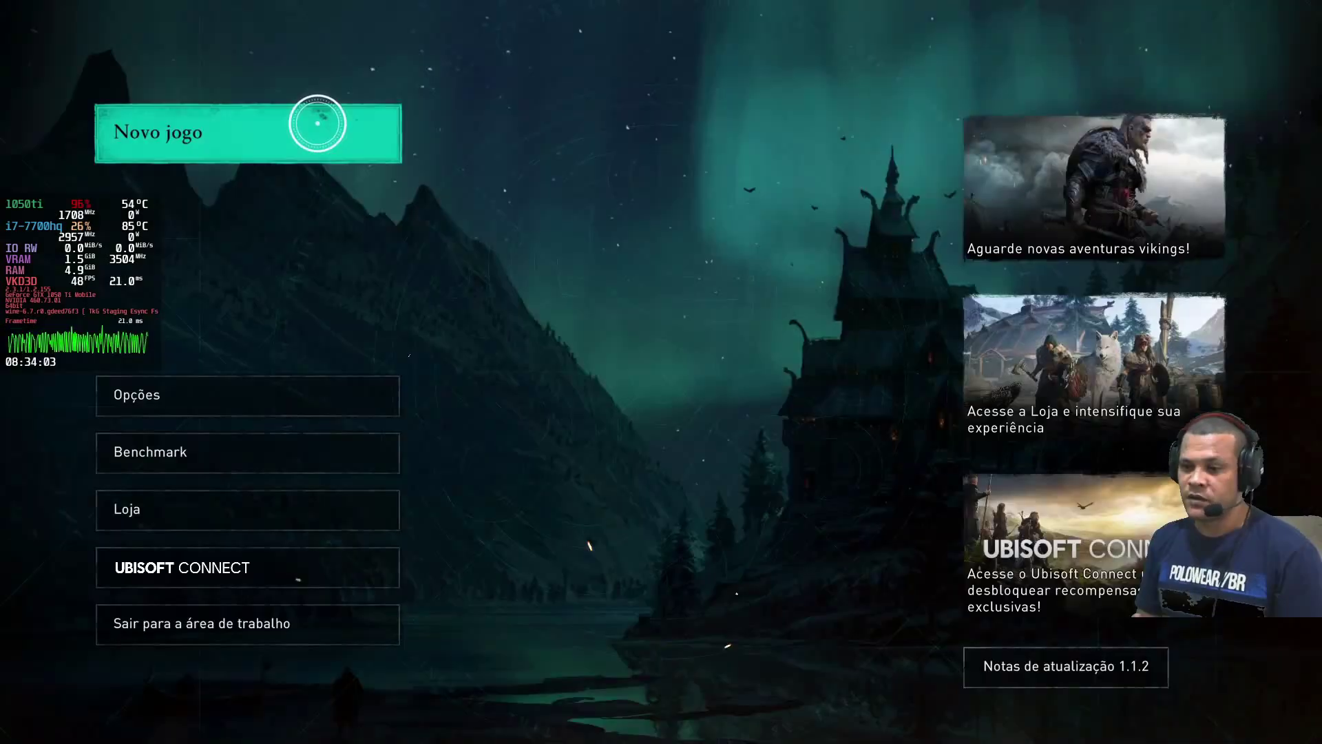
# Start a new game with the default Explorador, Viking and Assassino difficulties, and hide the performance overlay
pyautogui.press('Return')
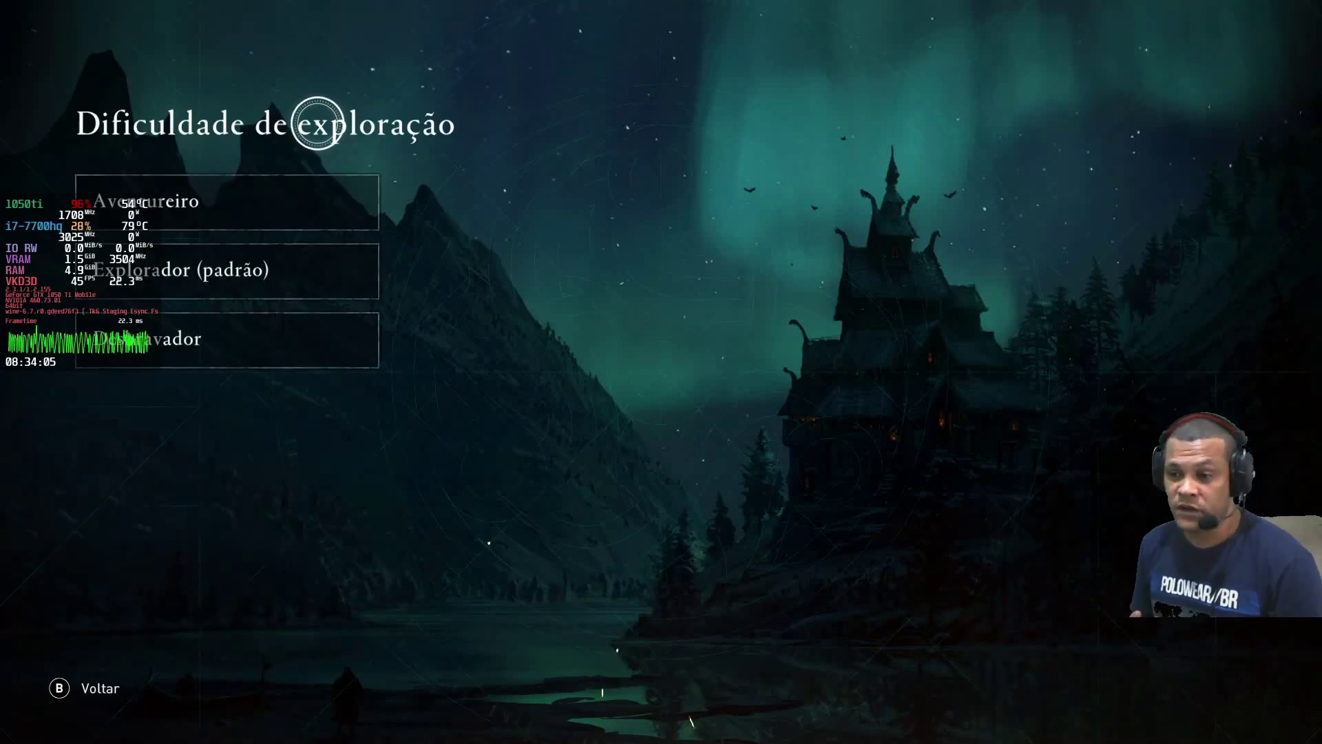
pyautogui.hotkey('shift', 'F12')
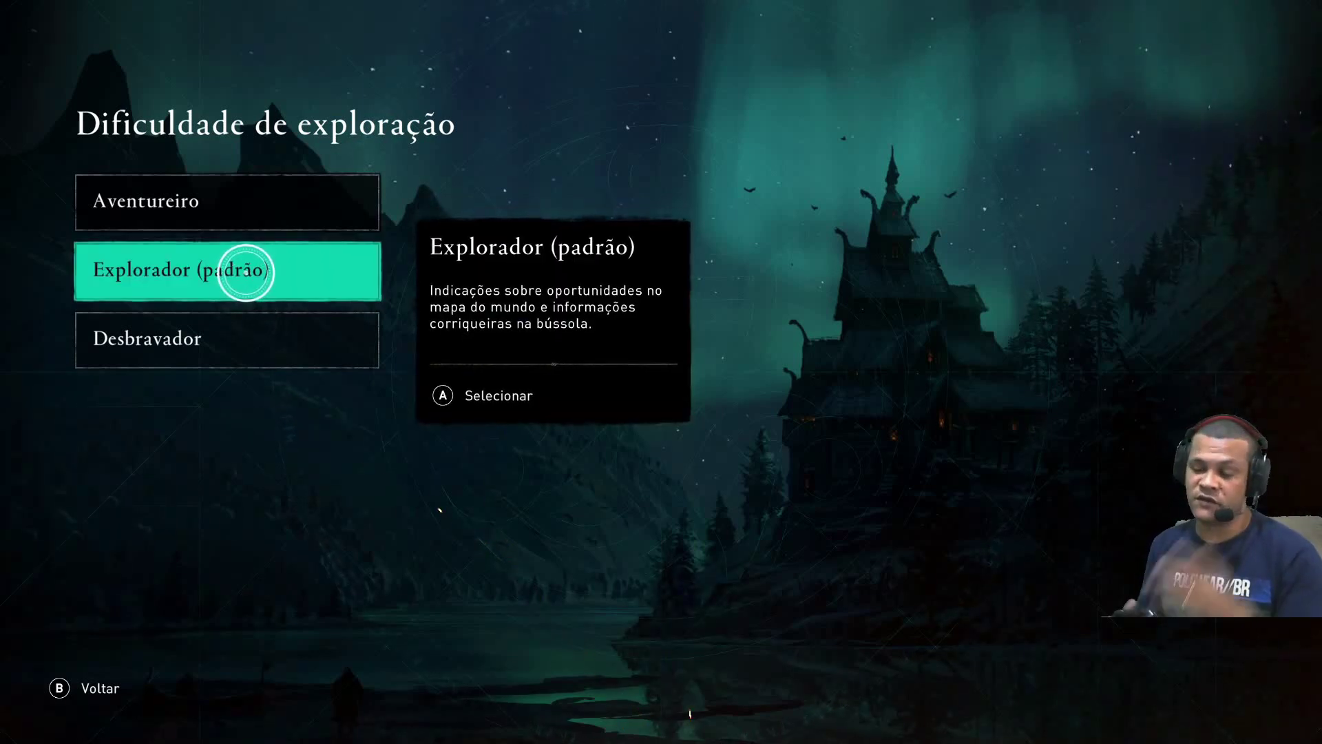
pyautogui.click(246, 272)
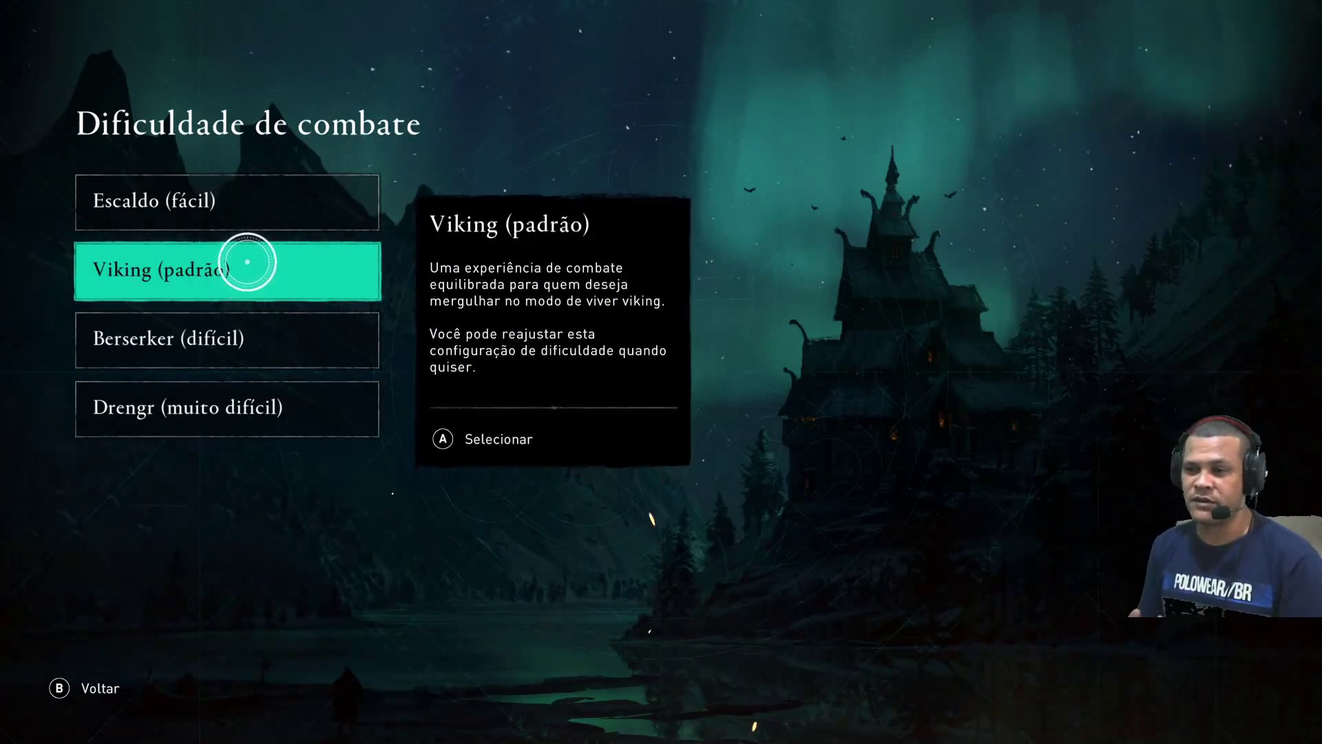
pyautogui.click(248, 257)
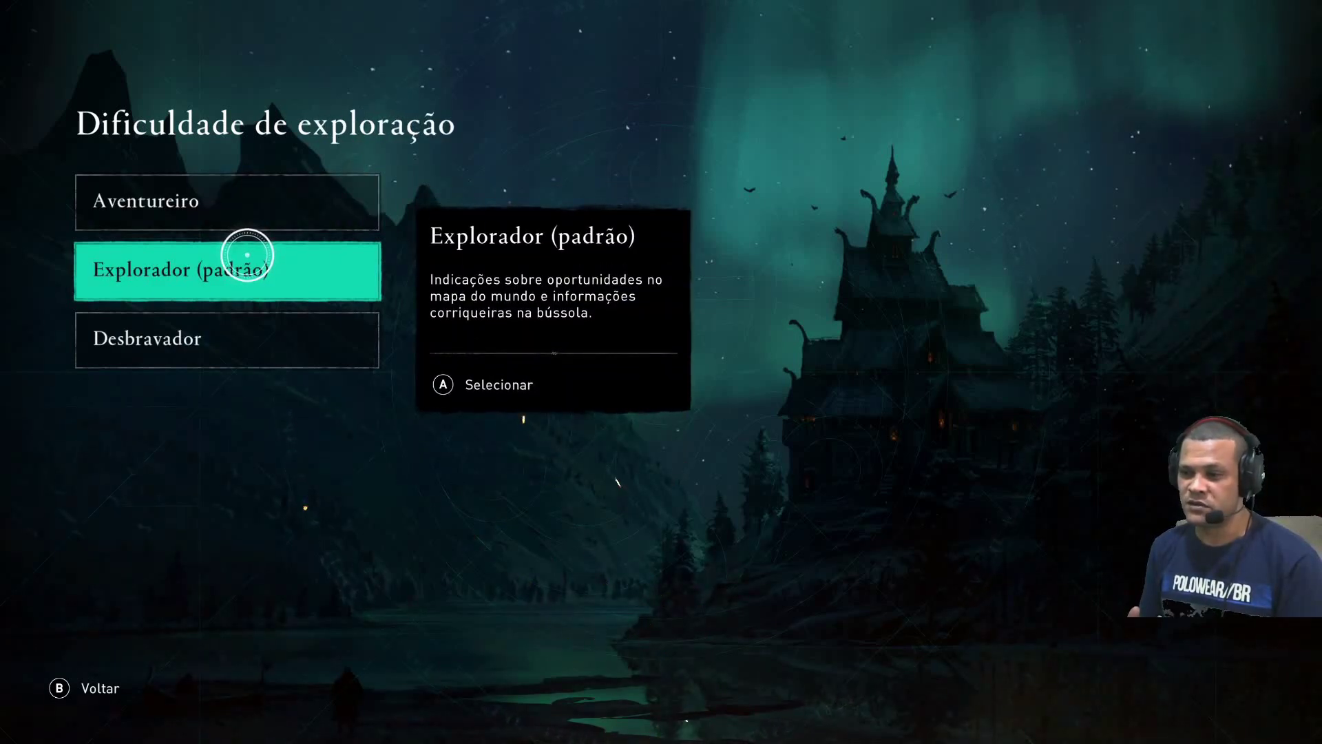
pyautogui.click(248, 255)
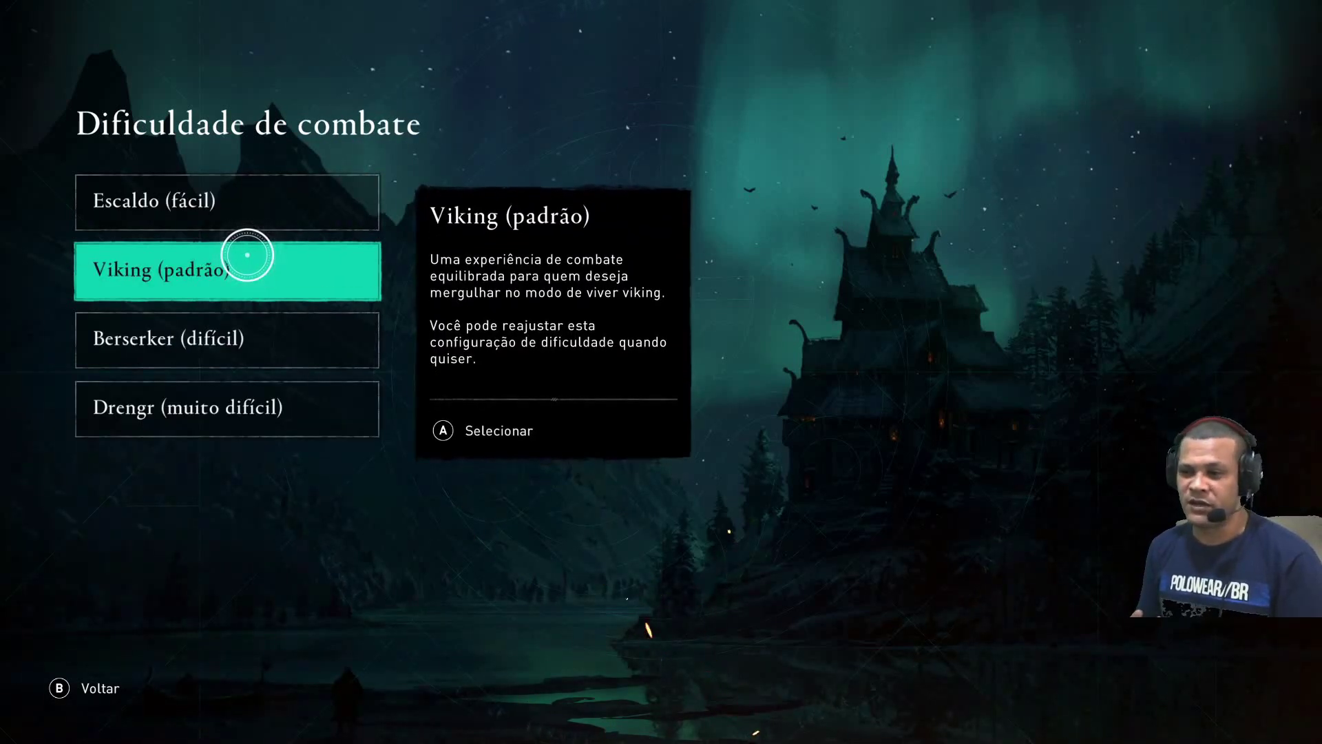
pyautogui.click(247, 255)
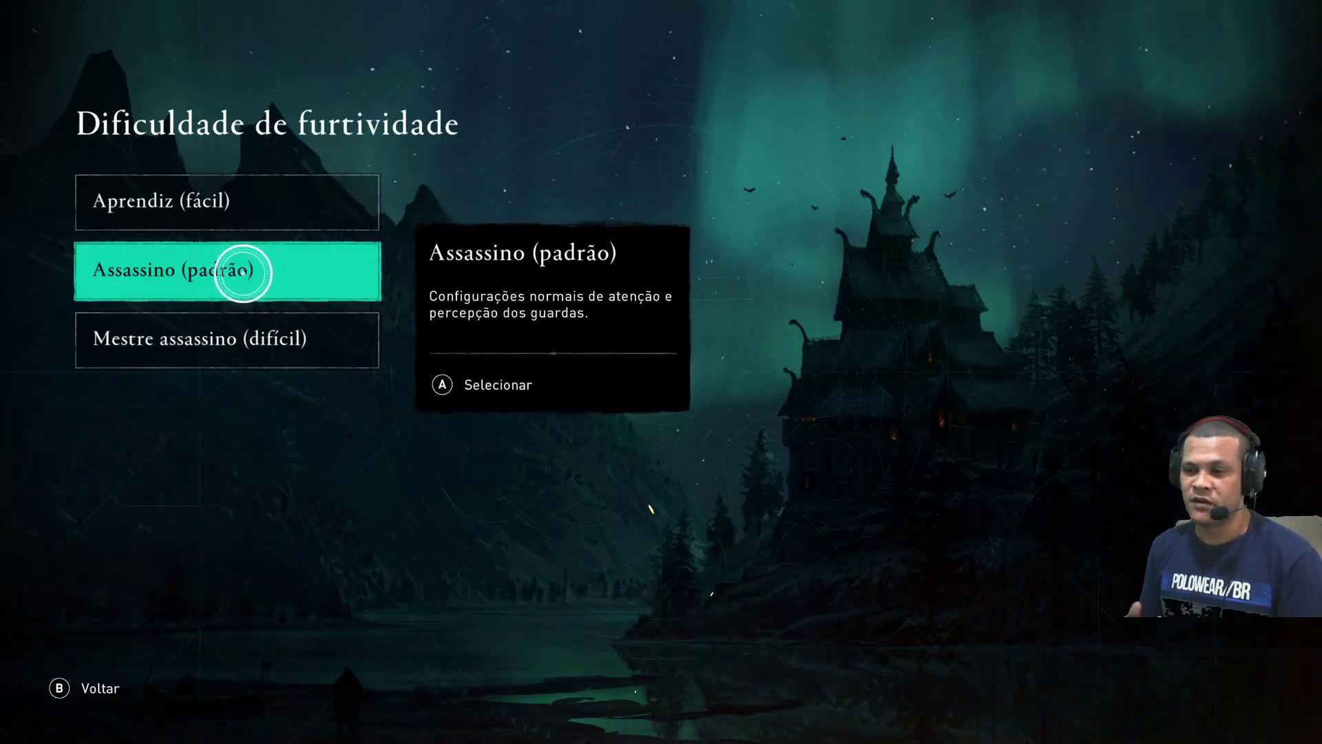
pyautogui.click(243, 272)
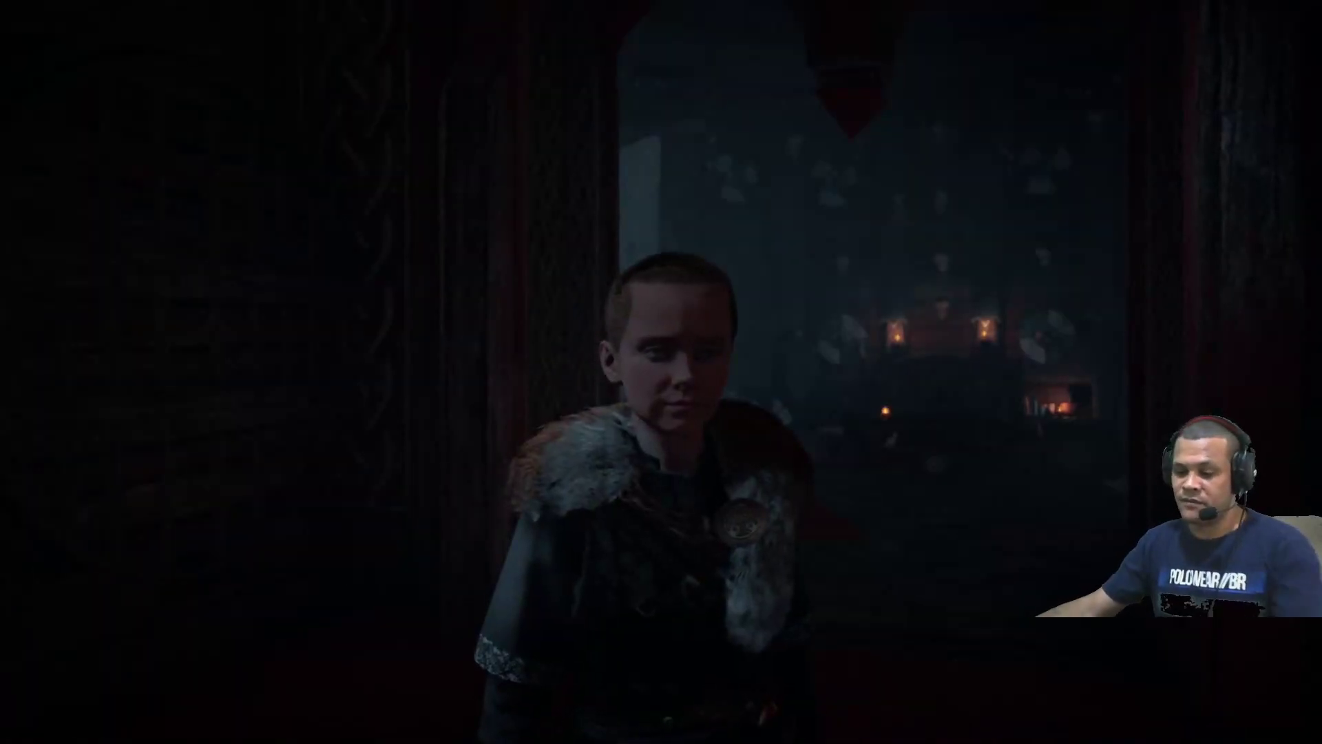
# Open the photo mode during the cutscene and return to the game
pyautogui.press('F1')
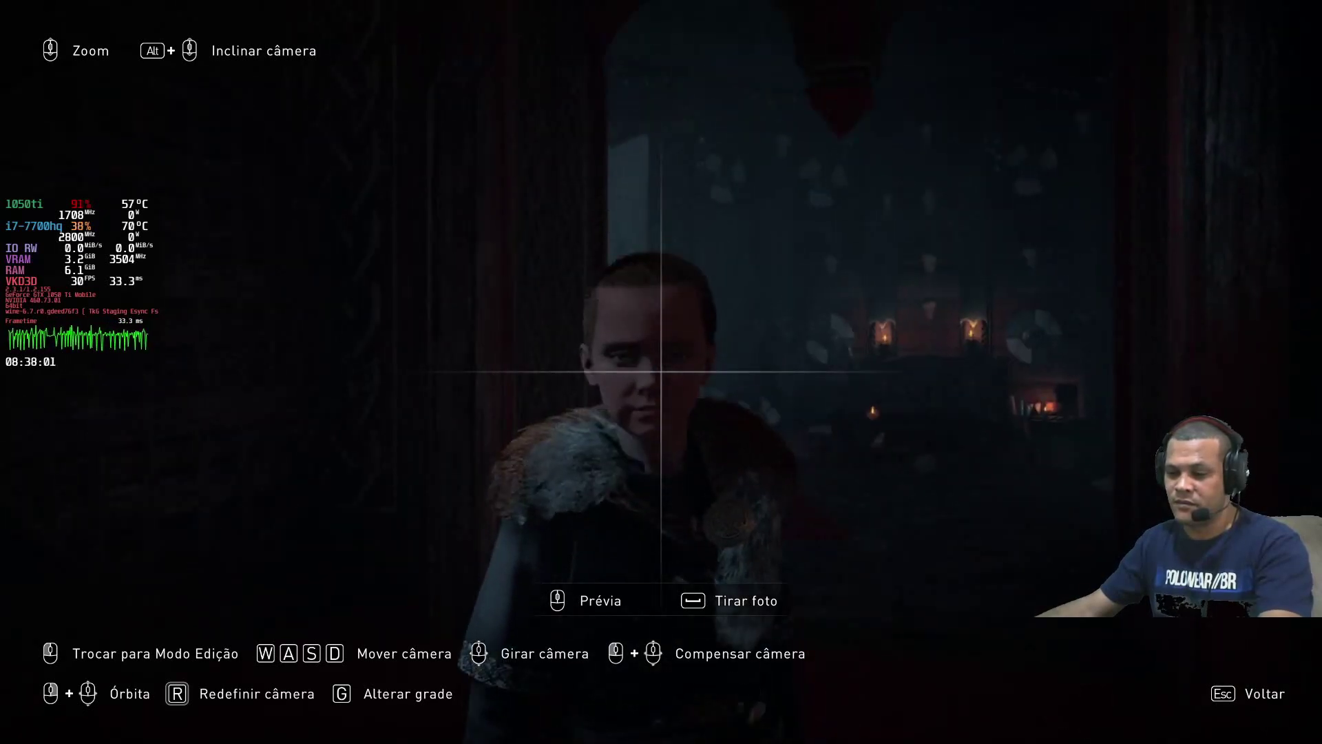
pyautogui.press('Escape')
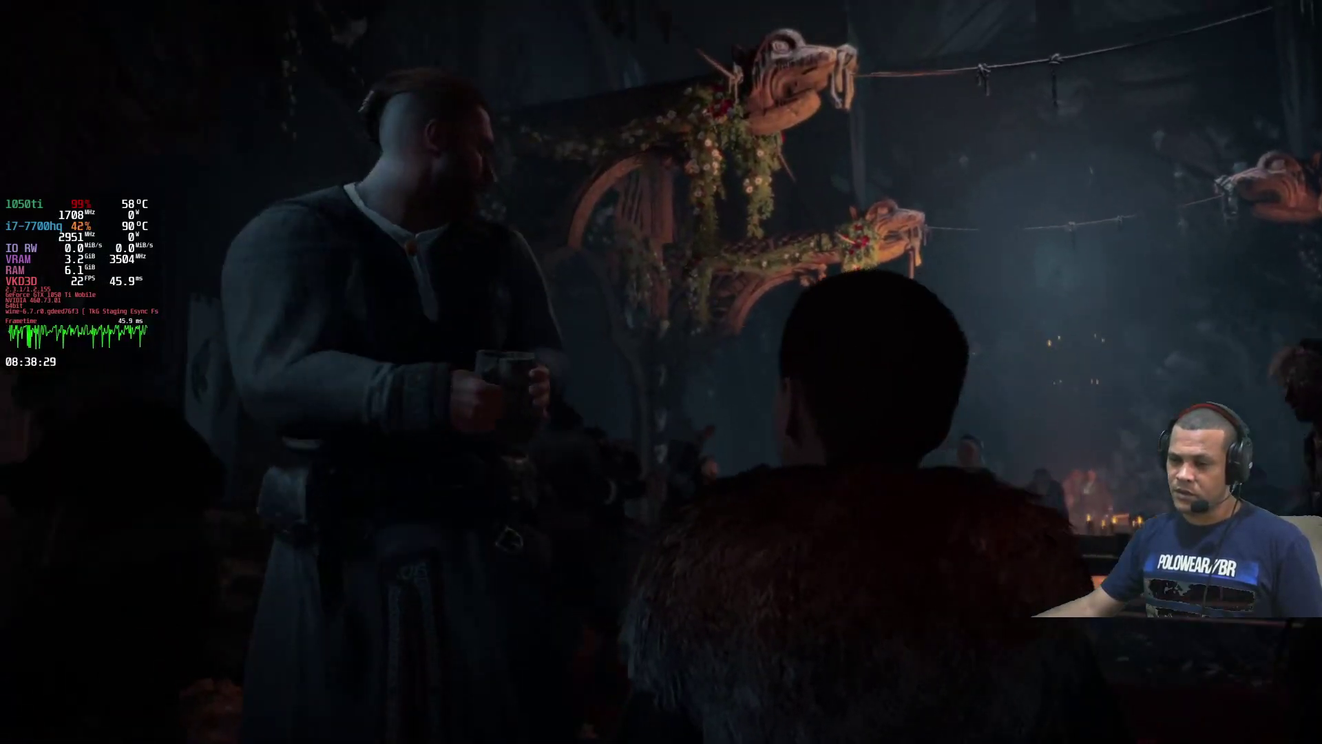
# Pause the cutscene, quit the game to the desktop and select Assassins Creed Valhalla in Lutris
pyautogui.press('Escape')
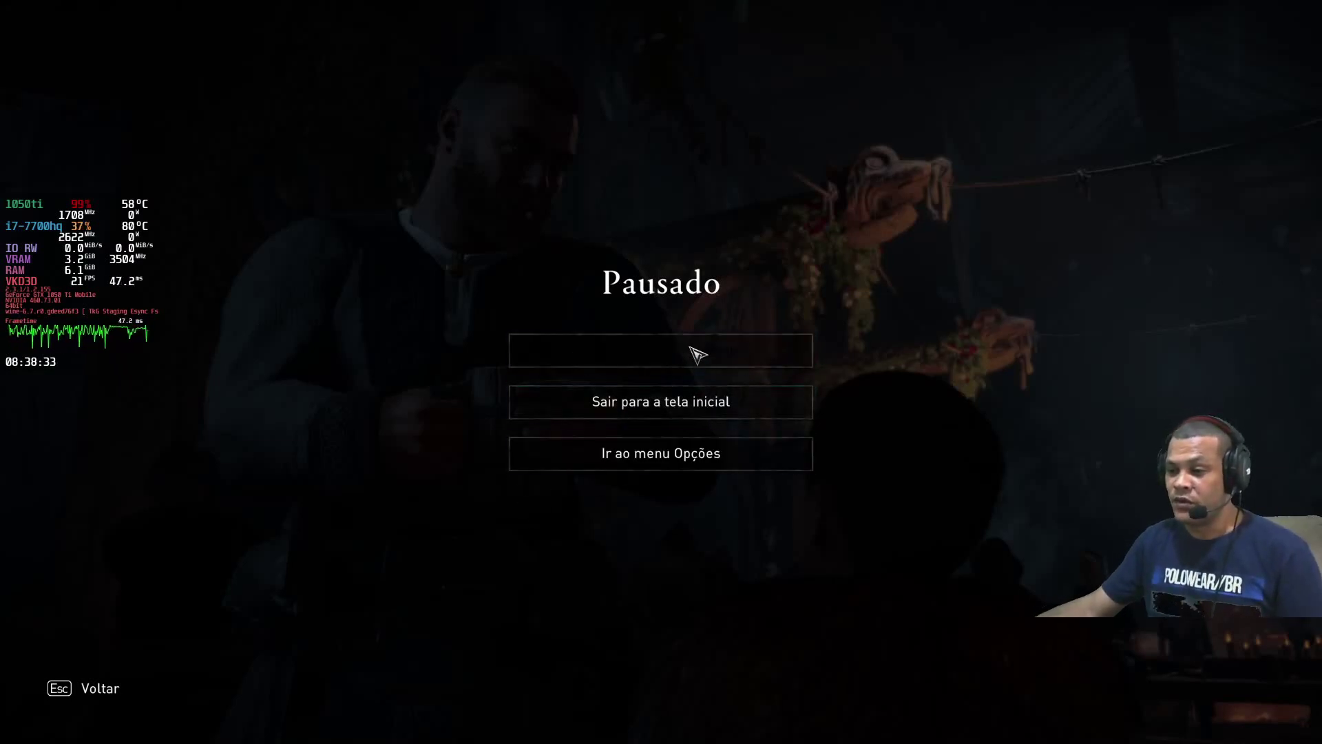
pyautogui.click(698, 355)
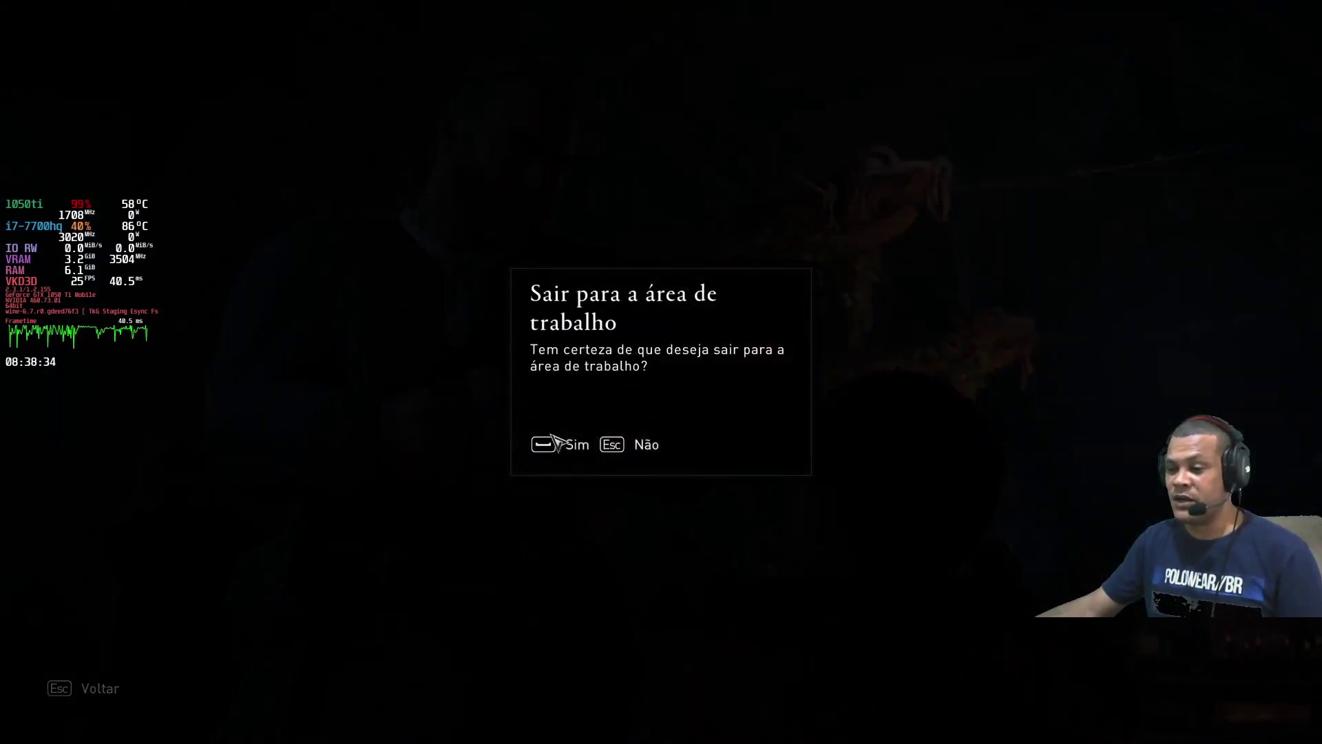
pyautogui.click(543, 446)
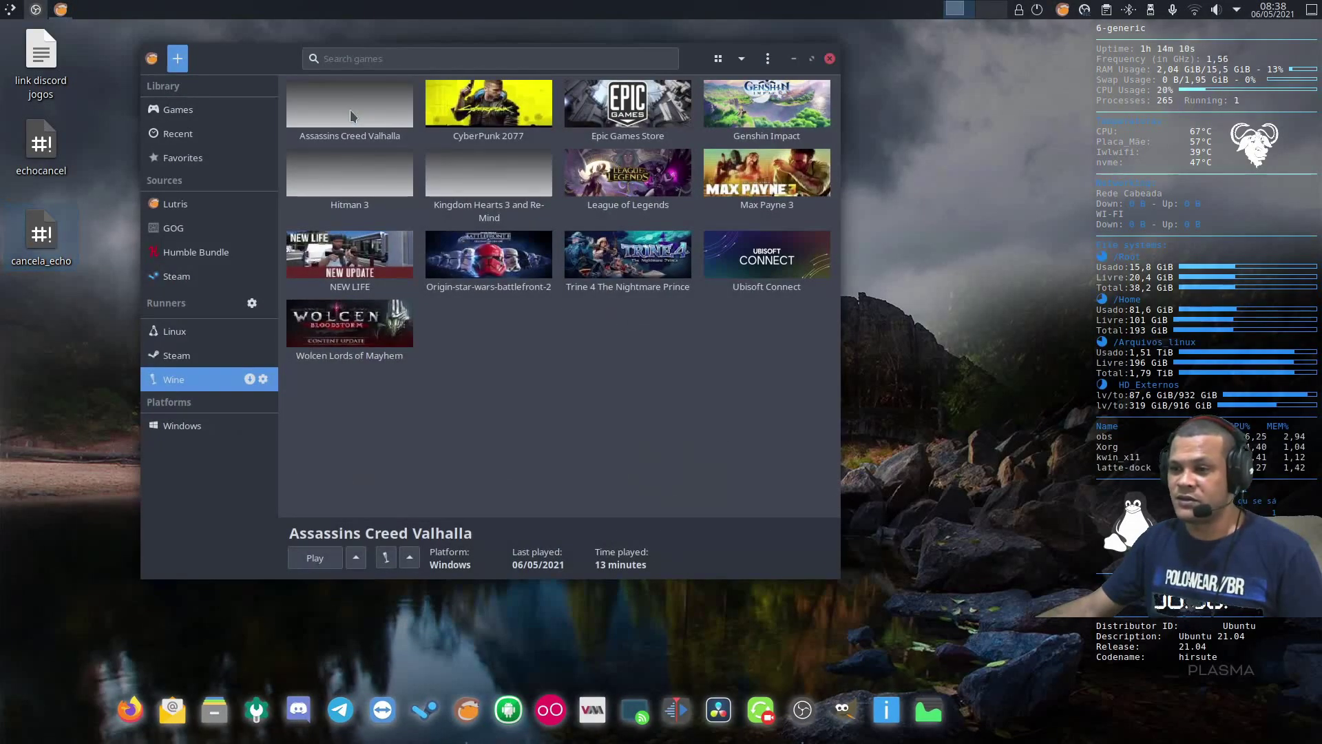
pyautogui.click(352, 115)
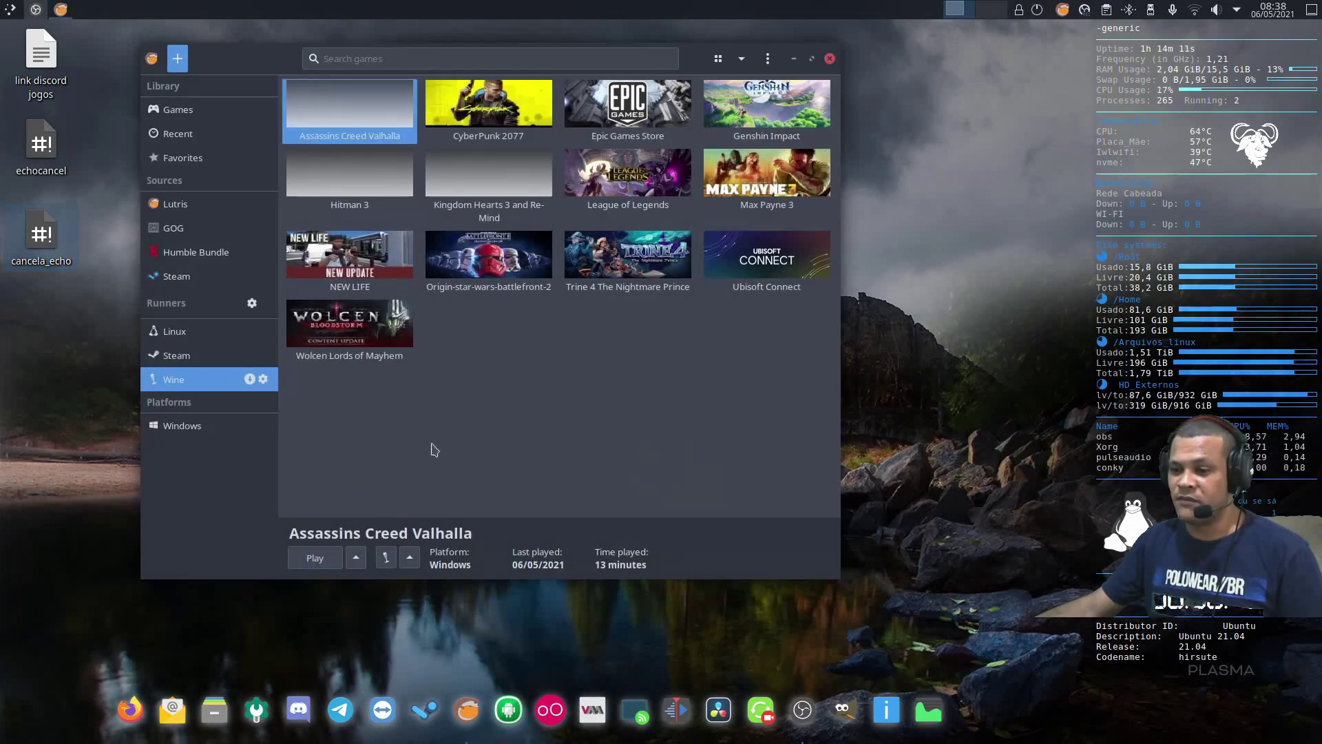